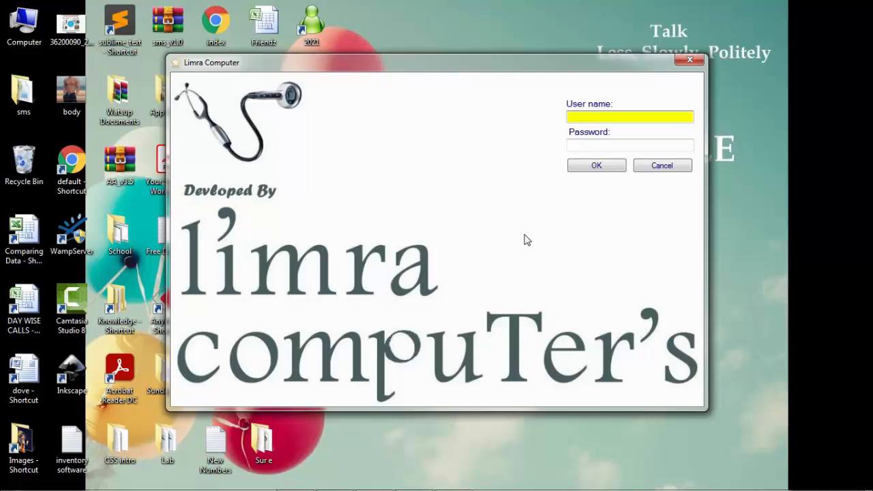
Log in with the administrator user name and password.
text(admin)
key(Tab)
text(*)
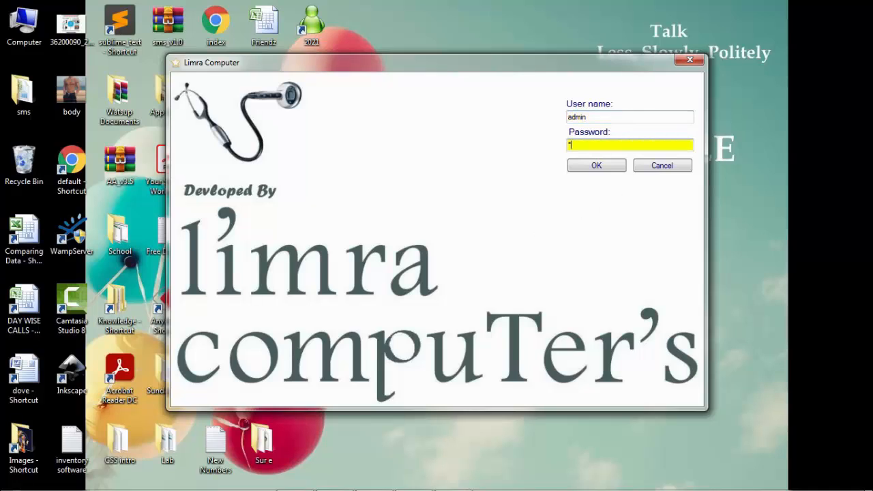
text(****)
key(Tab)
key(Return)
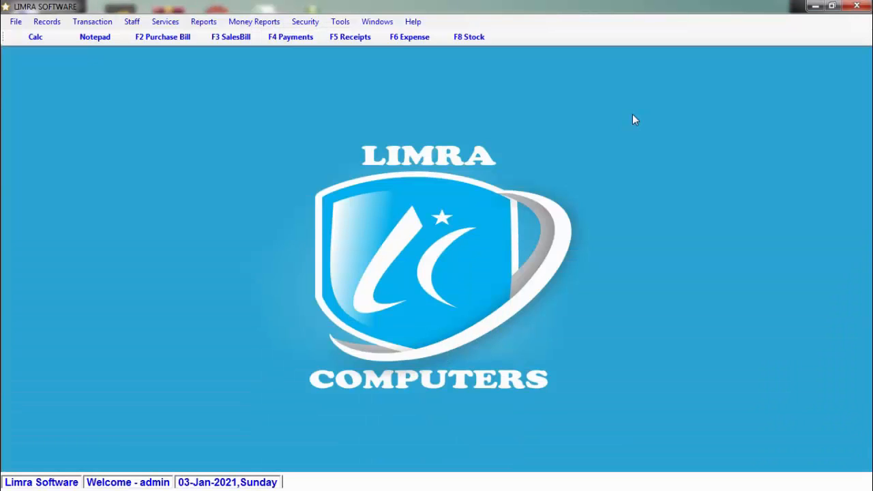
Glance at the Security menu, then open Records > Customer Master.
click(305, 22)
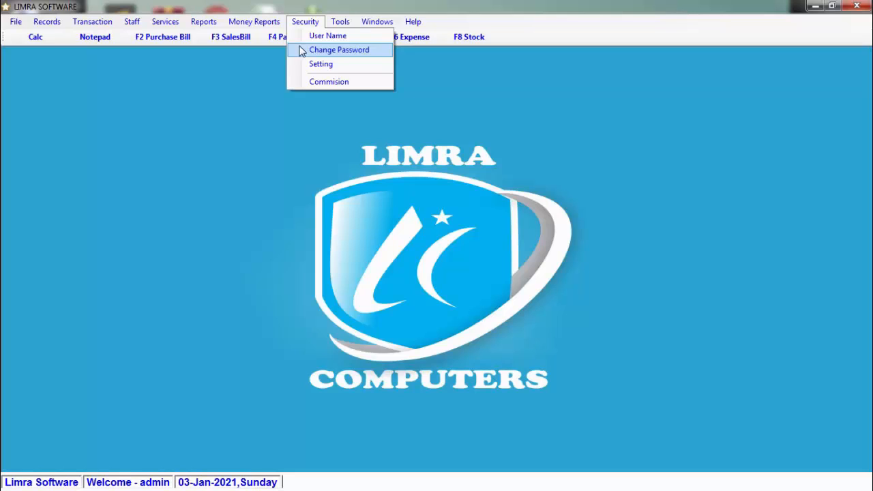
click(361, 83)
click(52, 25)
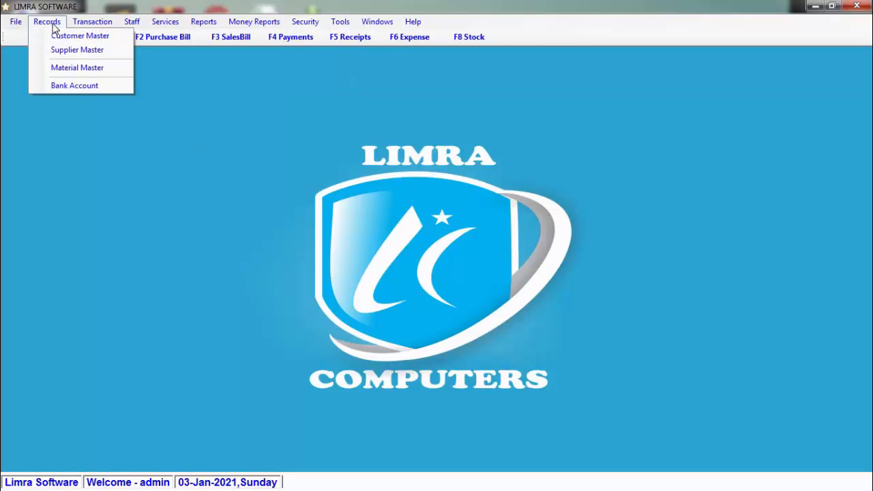
click(47, 37)
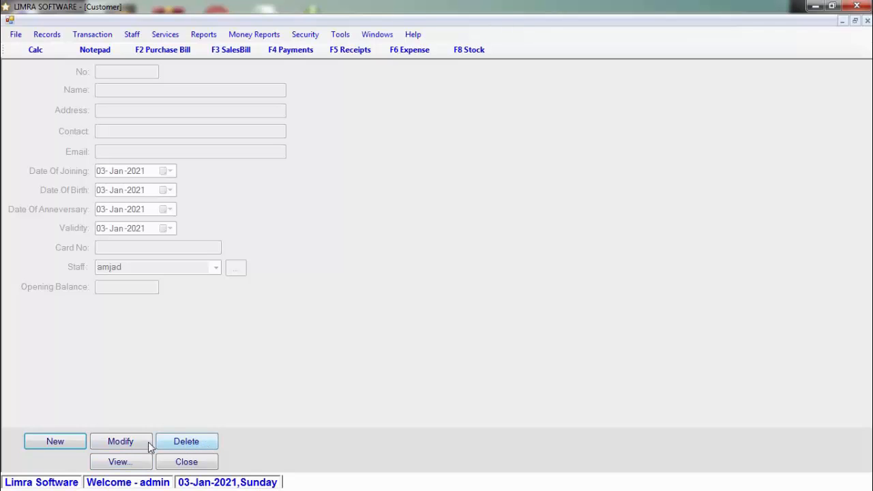
Start a new customer and enter the customer's name, address PUNE and contact number.
click(81, 447)
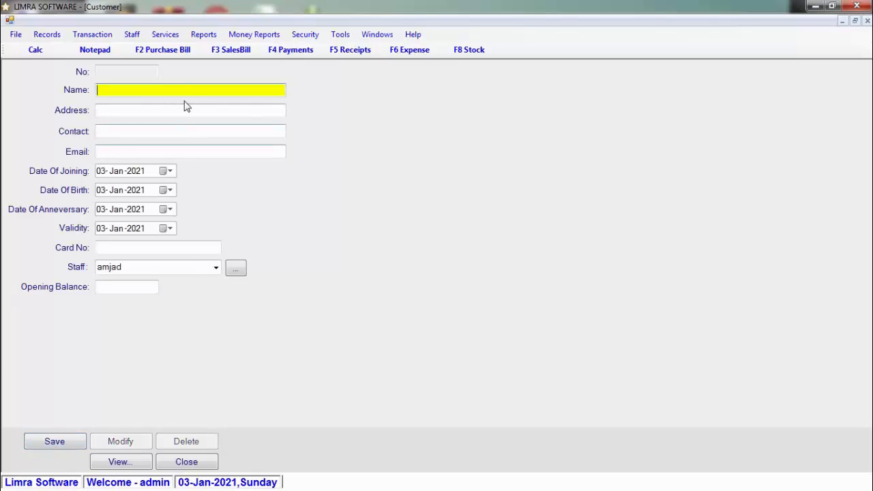
text(ALIM)
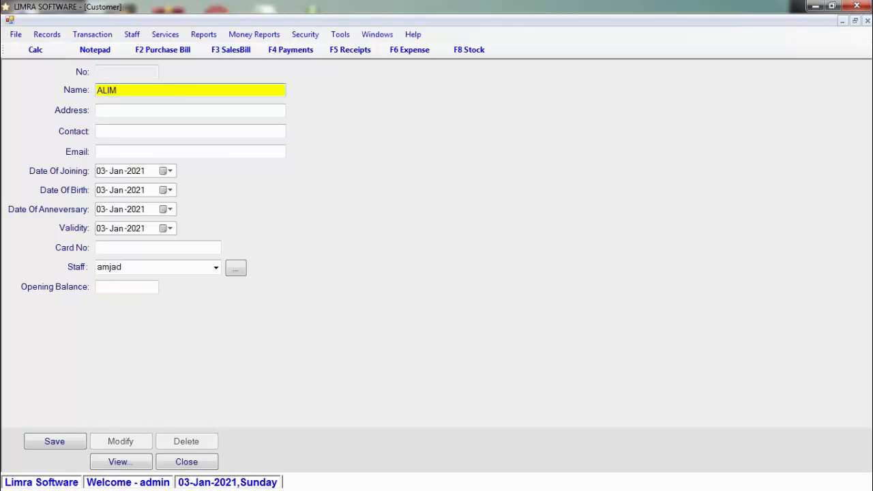
key(Tab)
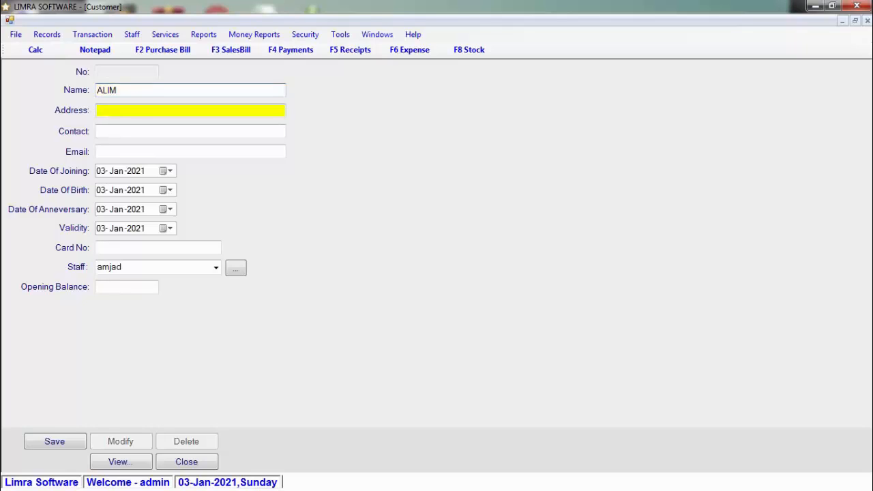
text(PUNE)
key(Tab)
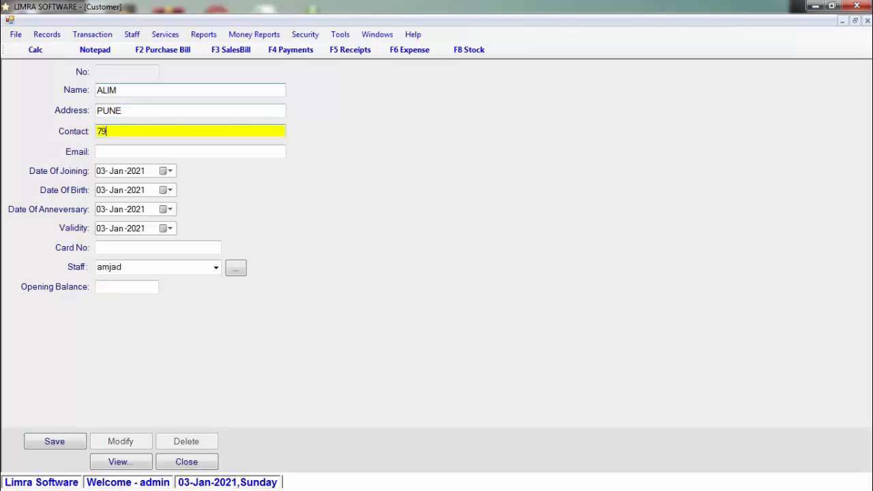
key(Tab)
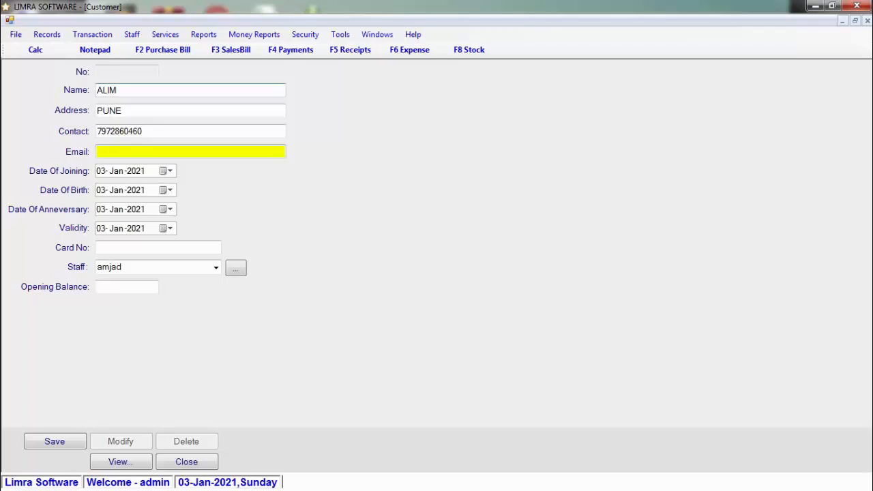
key(Tab)
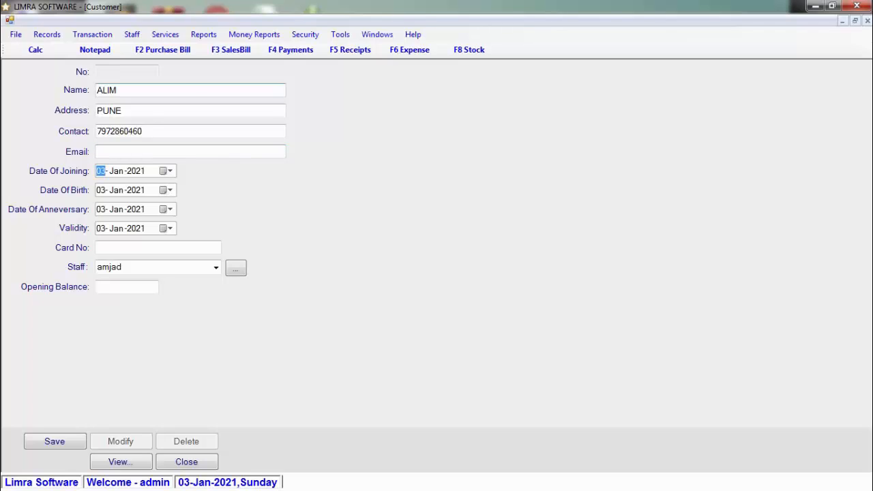
Keep today's birth, anniversary and validity dates and the first staff member.
click(169, 191)
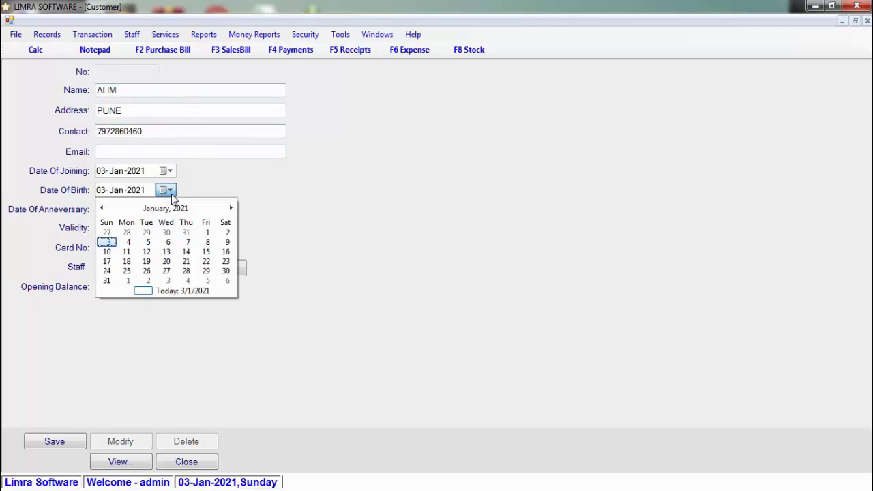
click(169, 191)
click(170, 210)
click(171, 212)
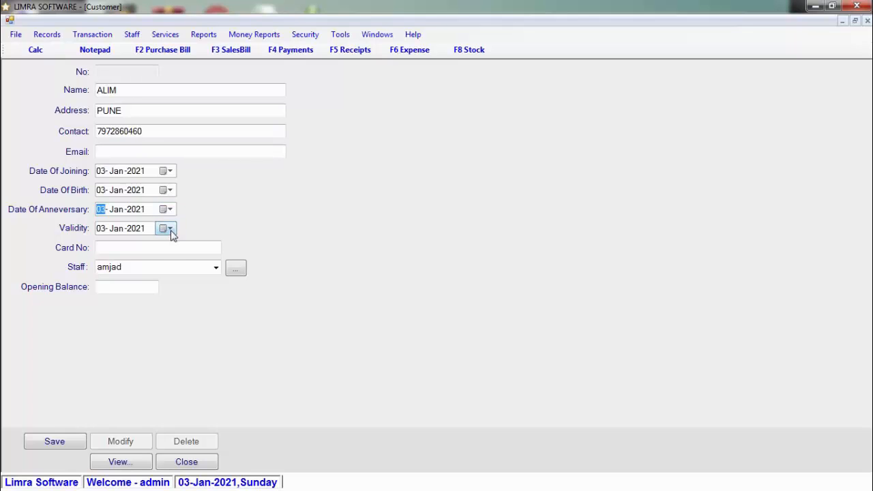
click(170, 229)
click(172, 231)
click(172, 248)
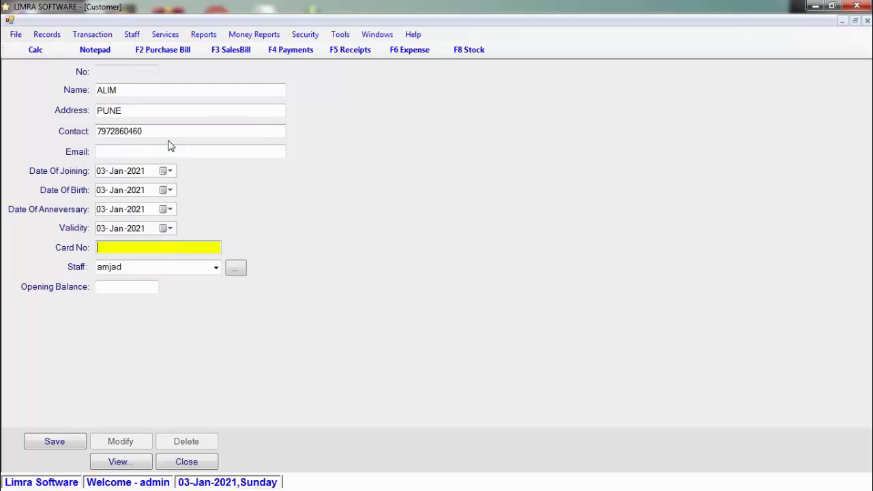
click(215, 269)
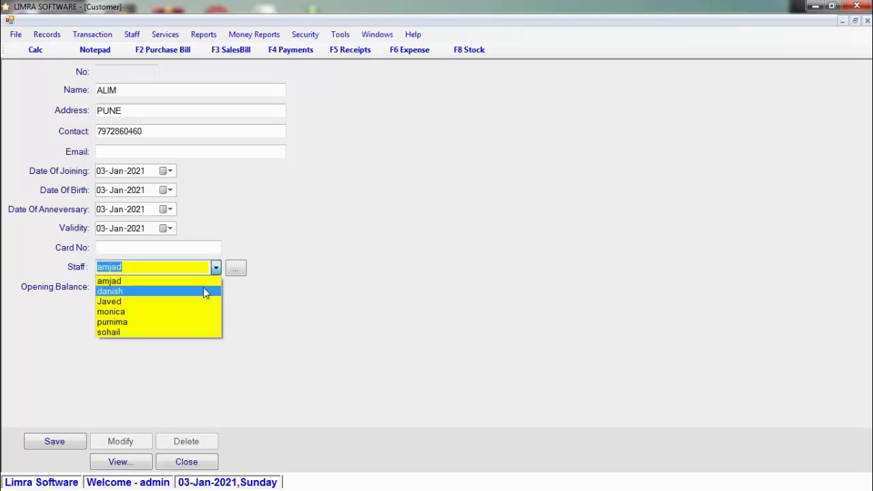
click(204, 280)
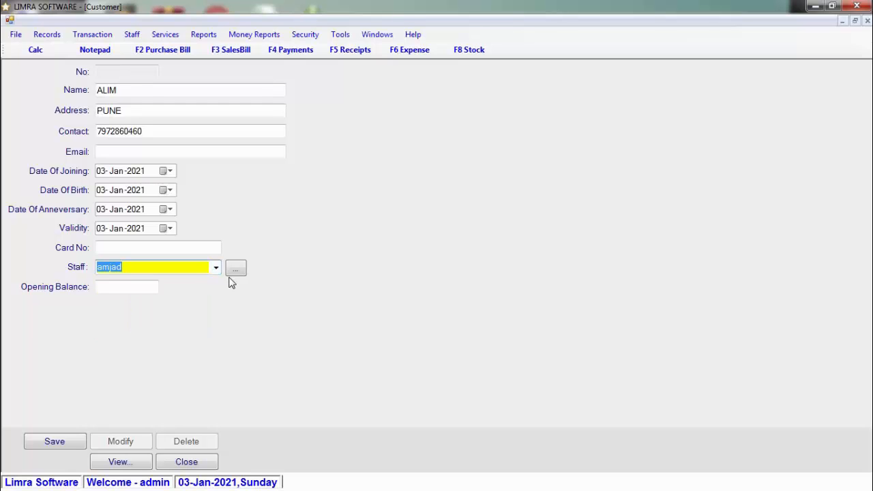
click(236, 270)
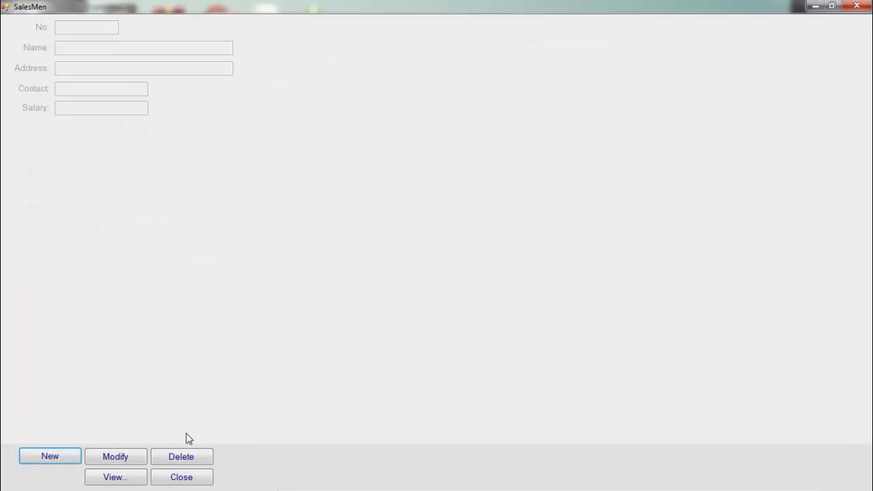
key(Escape)
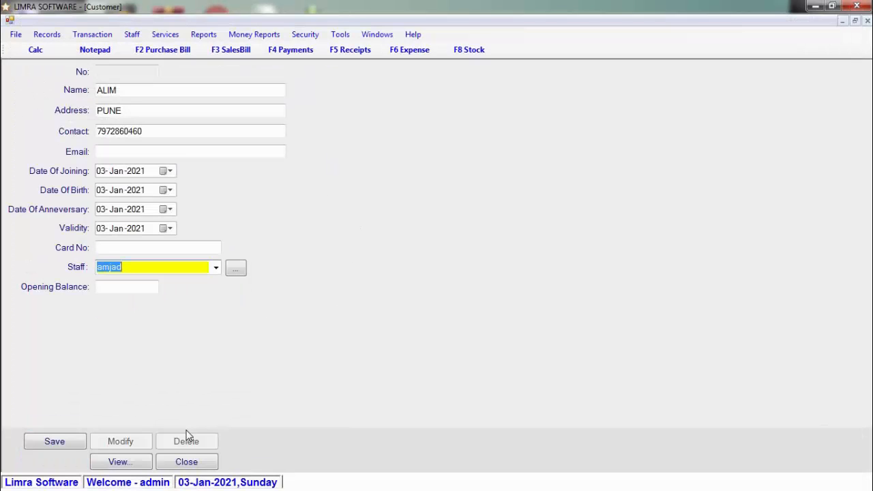
click(118, 288)
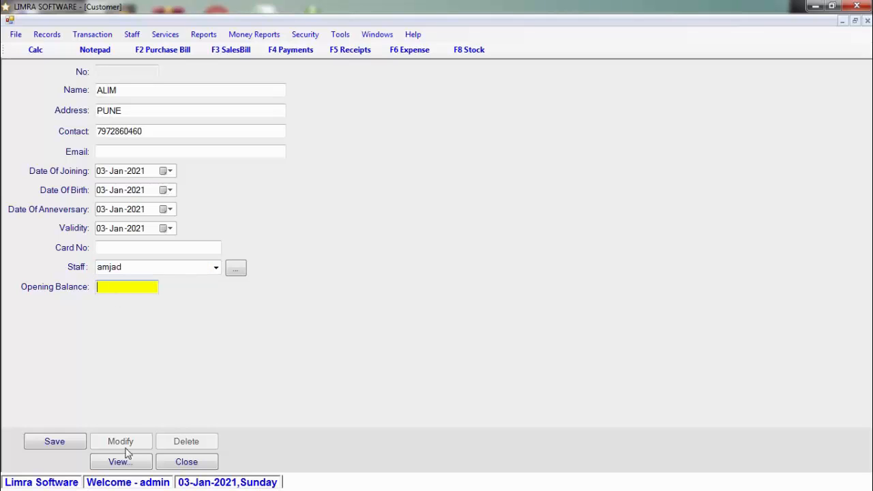
Save customer record 232 and bring up the list of all customers.
click(55, 442)
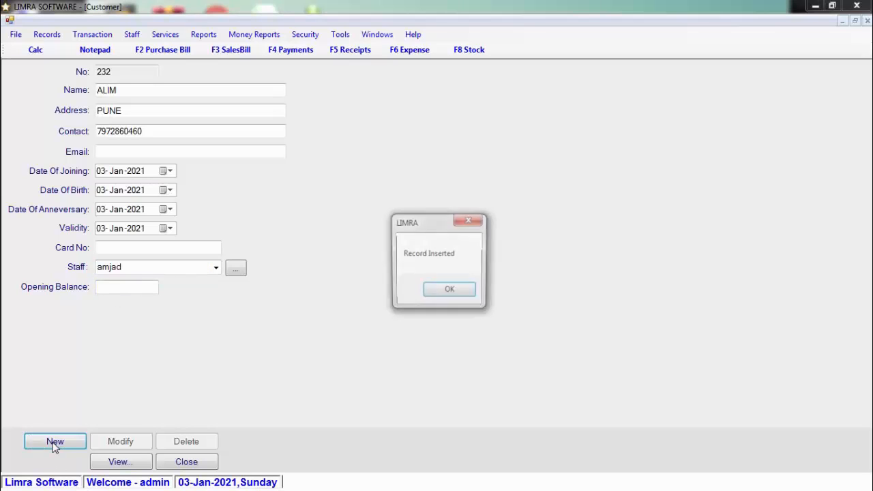
click(449, 293)
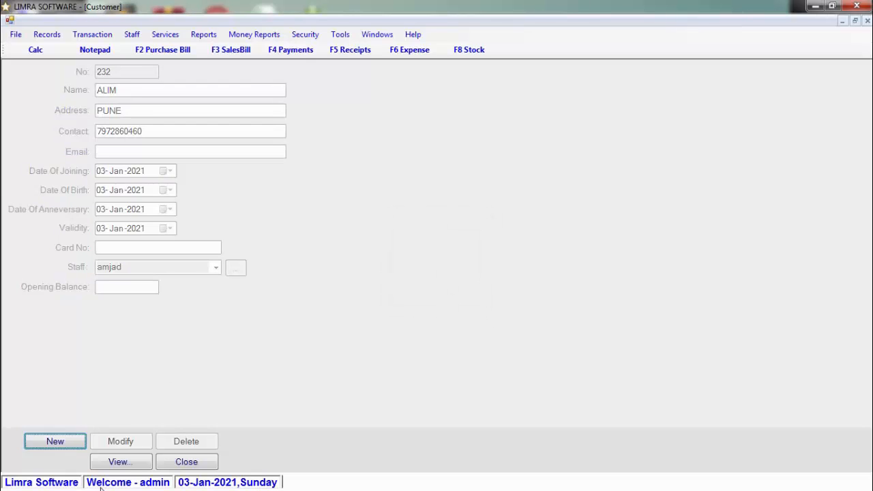
click(129, 464)
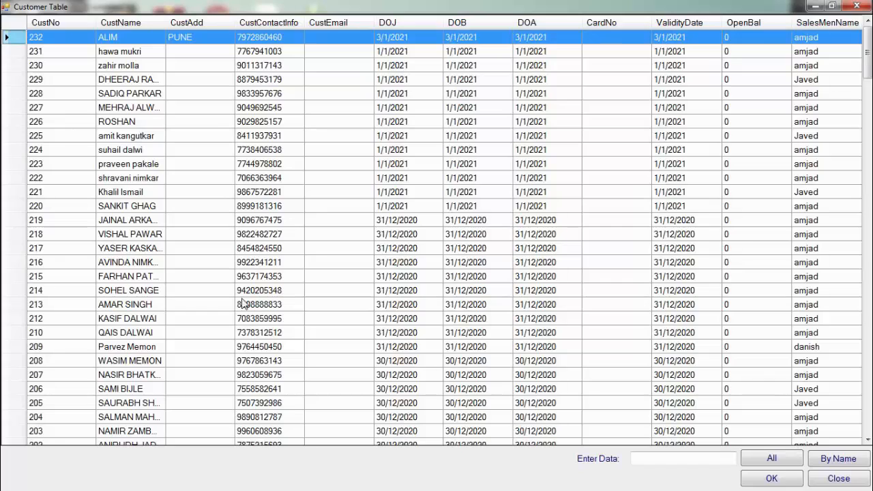
Widen CustName and filter customers by name, first 'S', then 'SUR'.
double_click(164, 22)
click(714, 459)
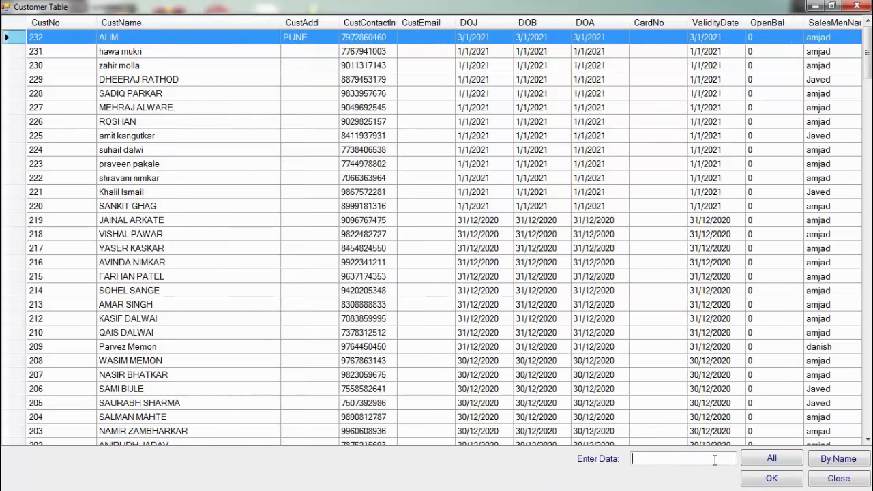
text(S)
click(838, 458)
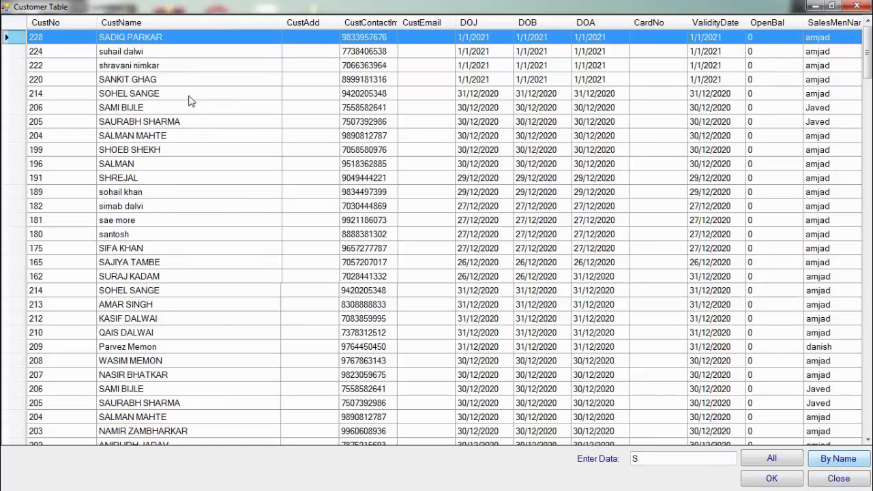
click(655, 460)
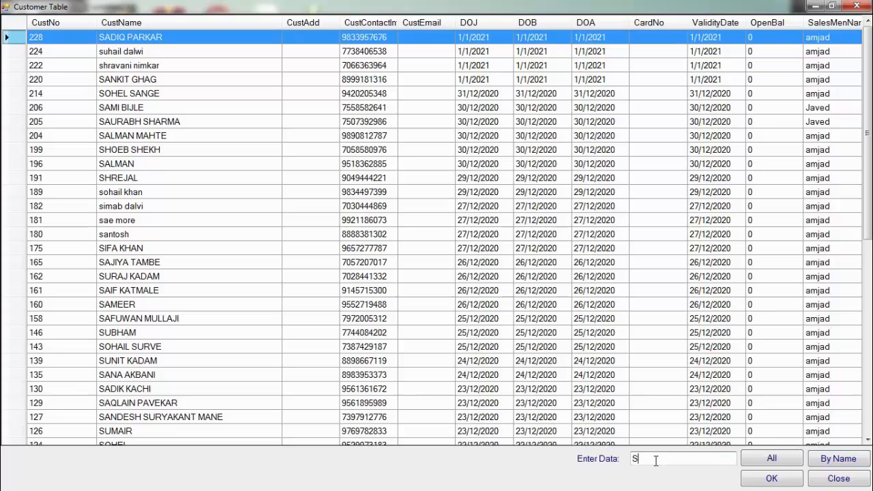
text(UR)
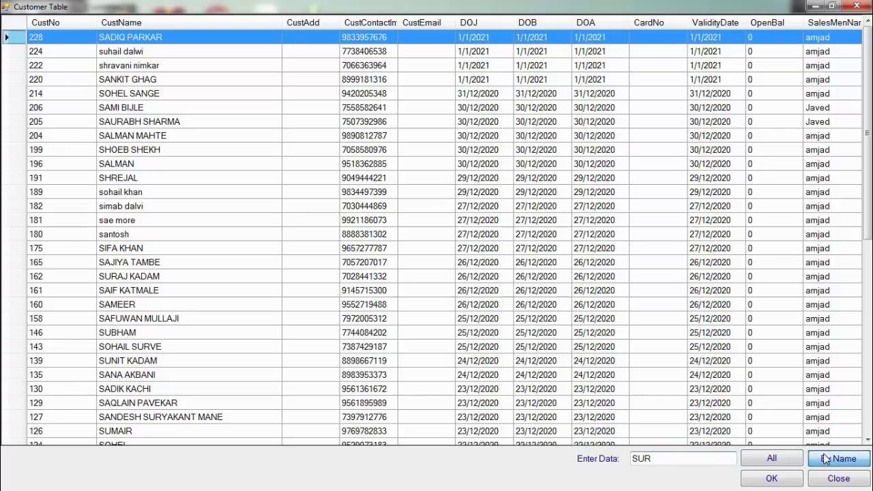
click(825, 459)
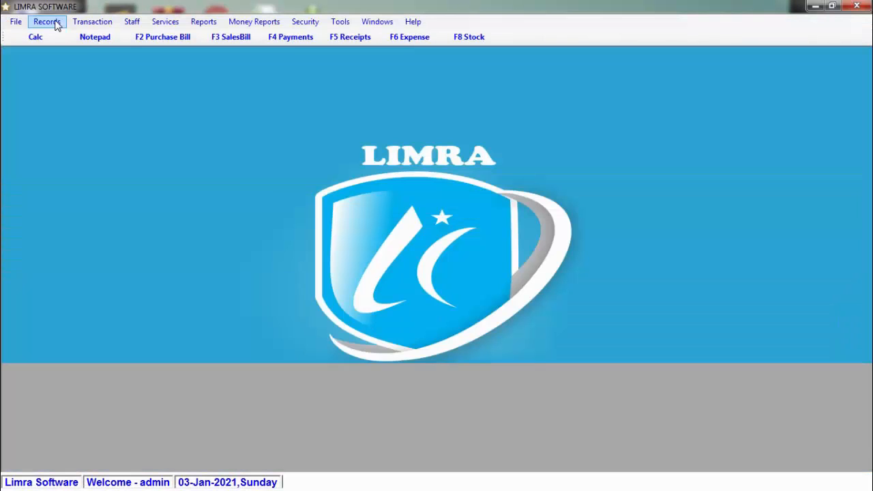
click(49, 22)
click(60, 51)
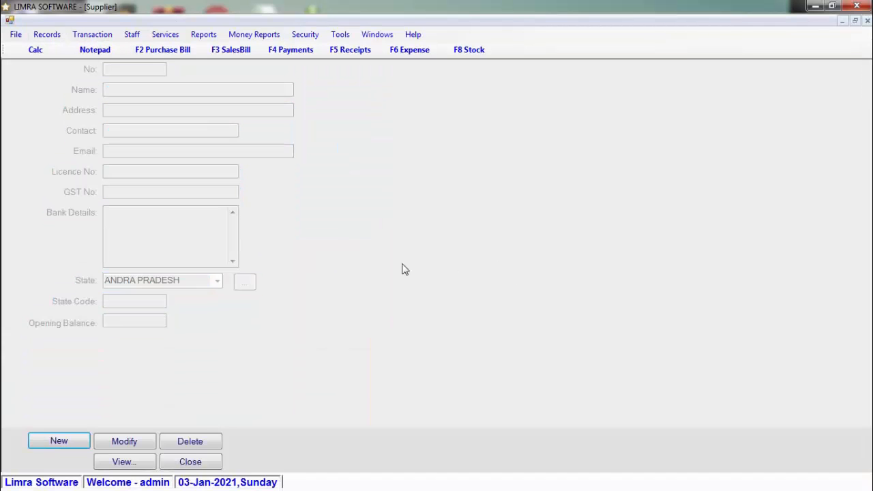
click(59, 441)
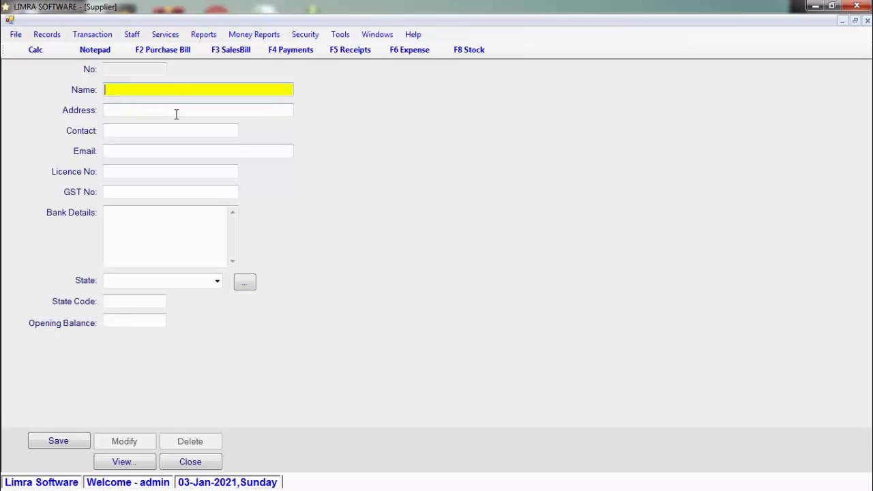
click(150, 153)
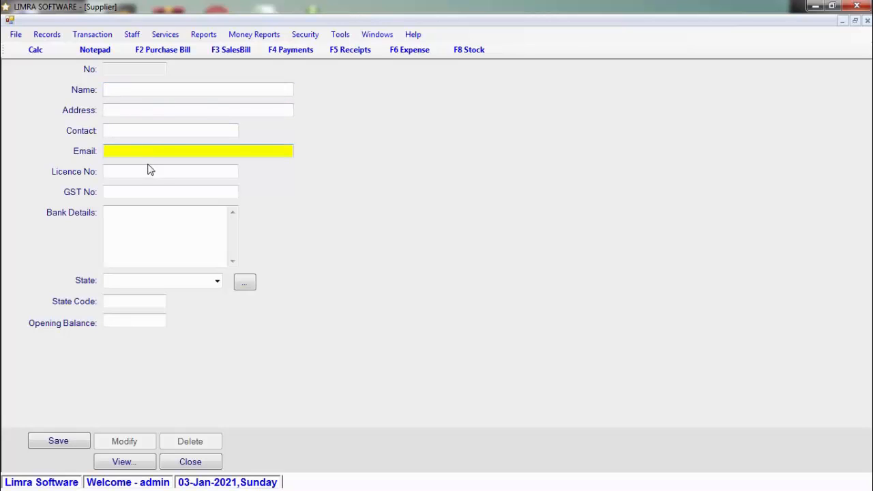
click(147, 171)
click(148, 191)
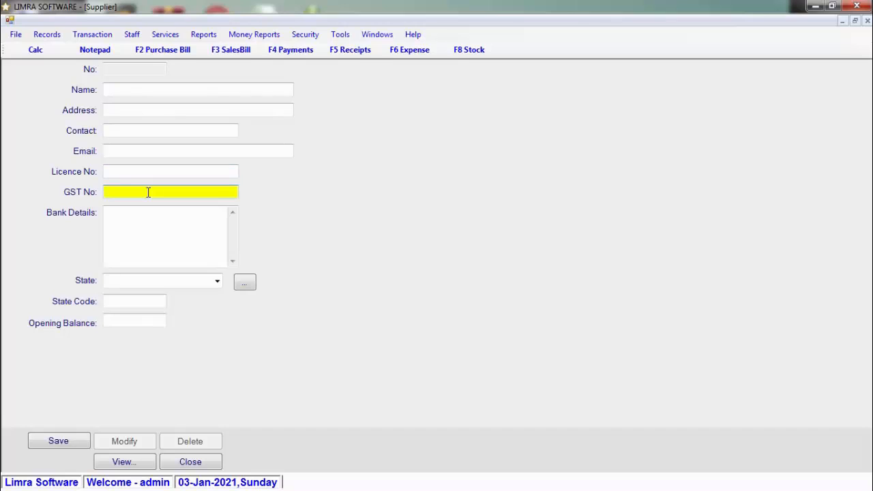
click(217, 281)
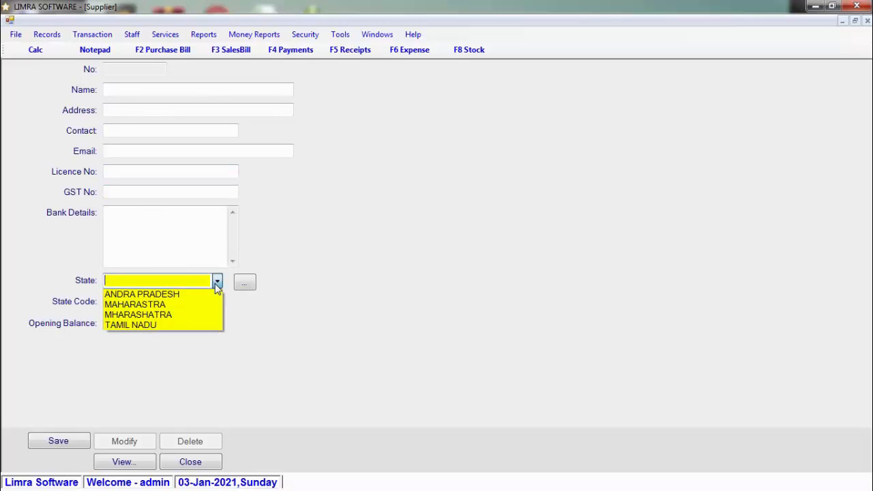
click(217, 285)
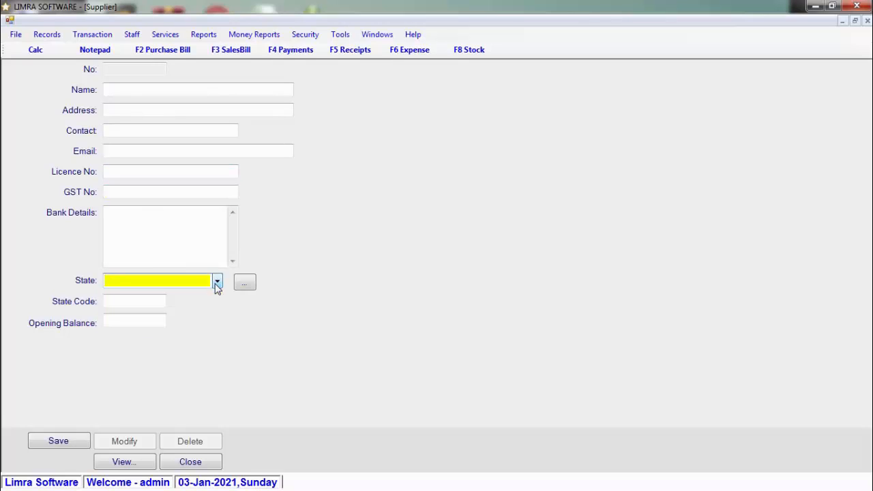
click(159, 303)
click(148, 321)
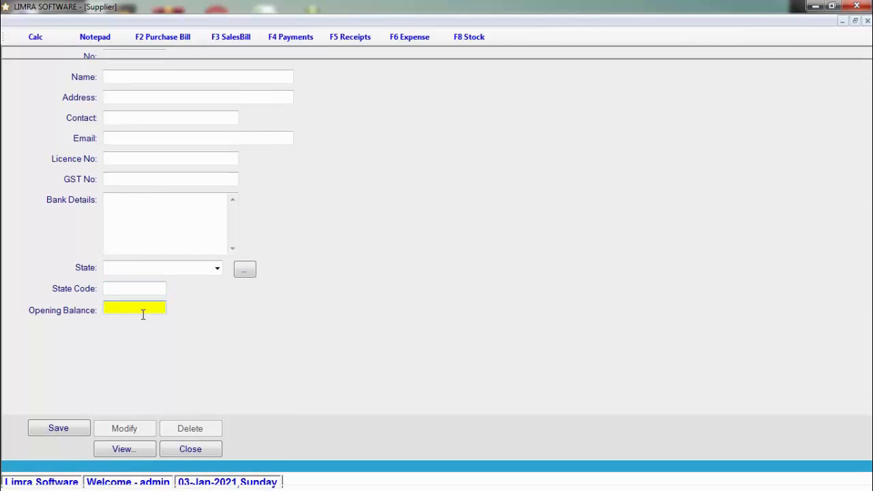
Close the Supplier form and open the Material Master form.
key(Escape)
click(53, 22)
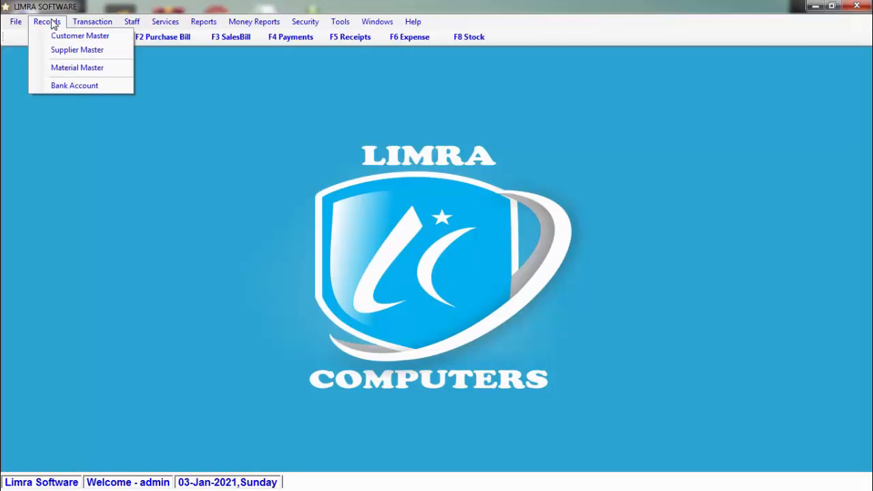
click(98, 66)
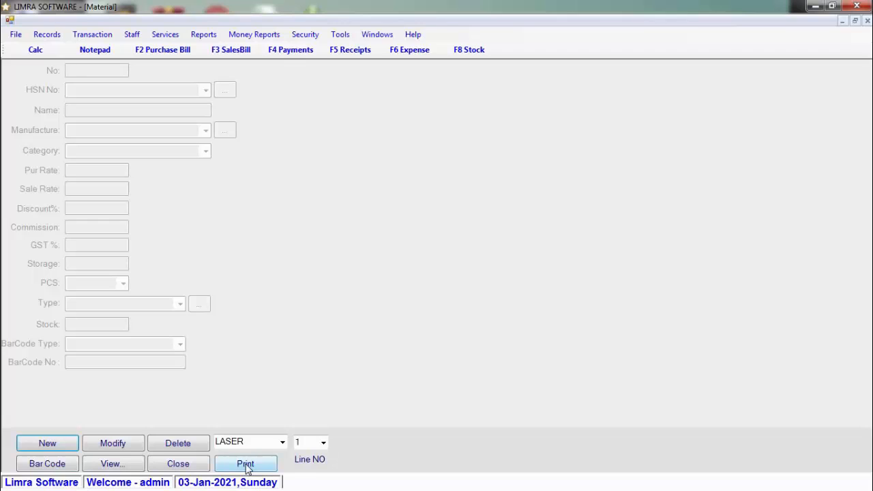
click(282, 443)
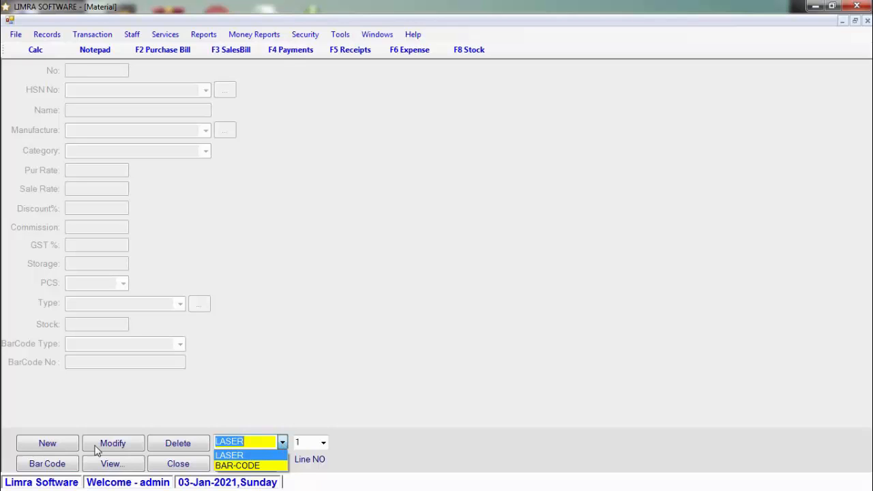
click(88, 424)
Start a new material record named SHAMPOO XYZ.
click(66, 445)
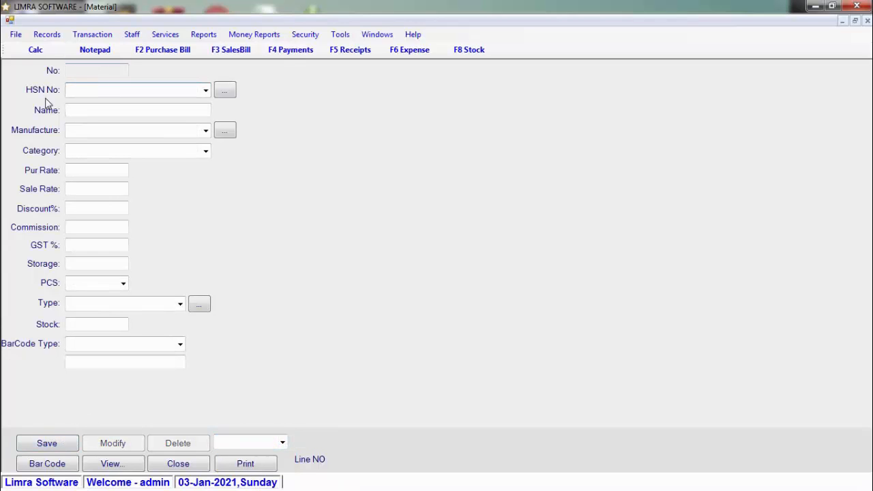
click(206, 90)
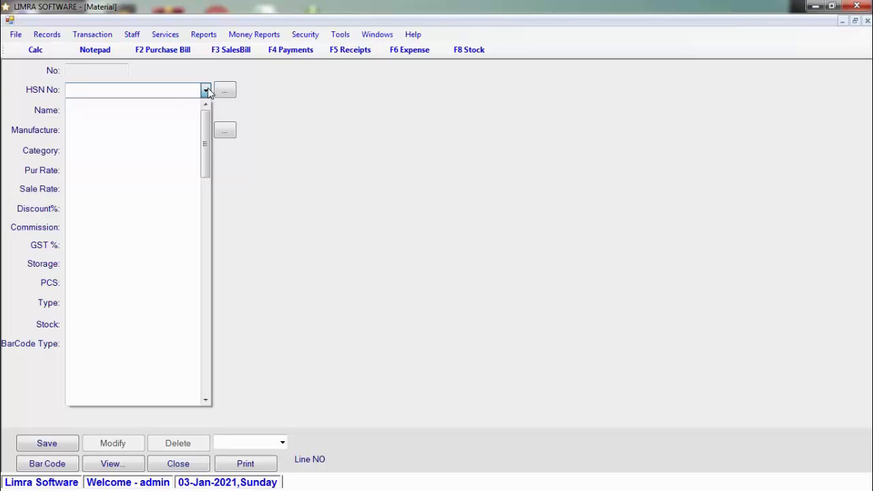
click(206, 90)
click(202, 111)
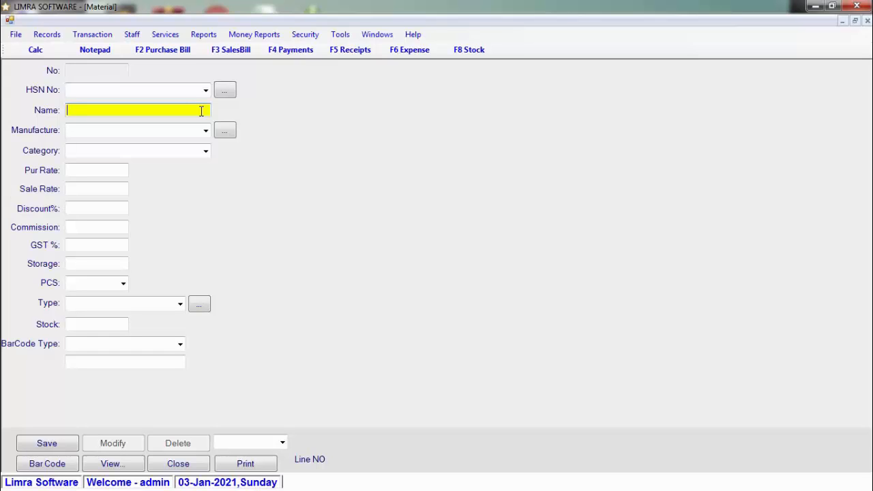
text(SHAMPOO XYZ)
key(Return)
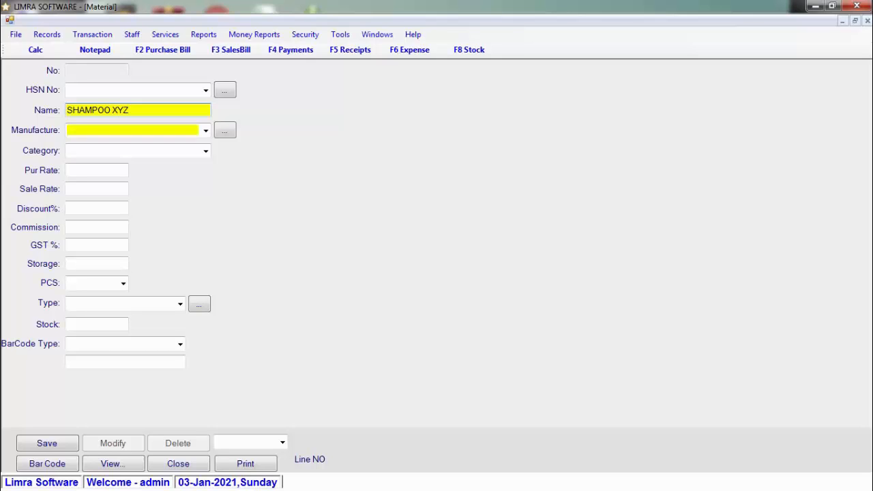
Add LOREAL as a new manufacturer and select it for the material.
click(206, 131)
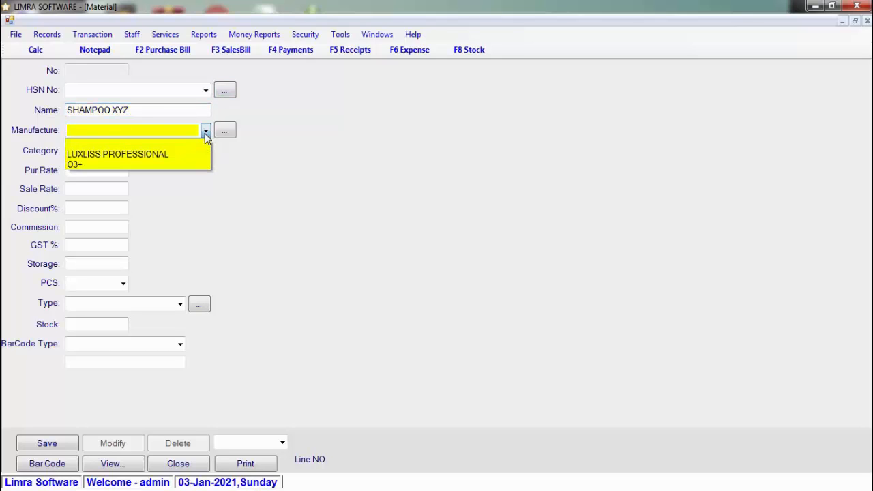
click(205, 135)
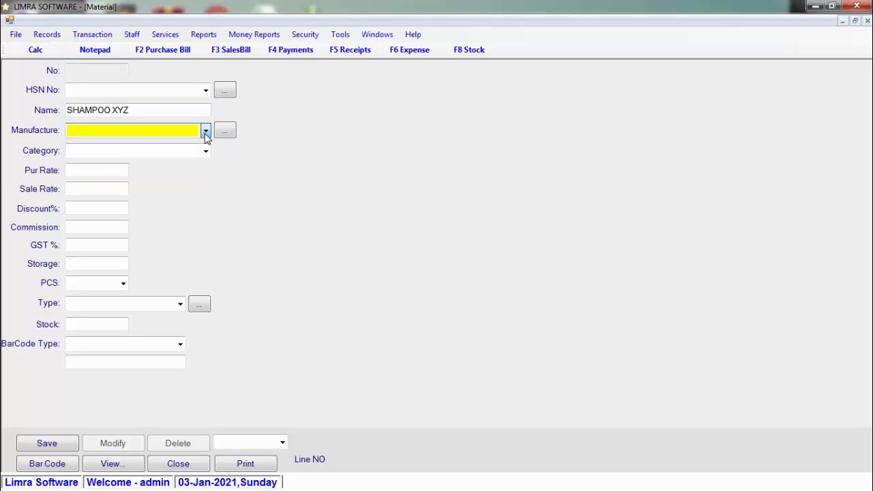
click(225, 132)
key(Return)
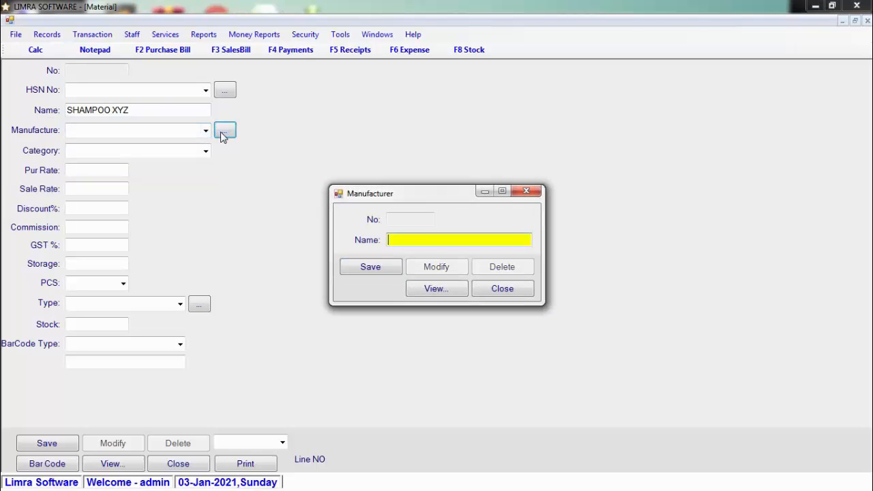
text(LOREAL)
key(Return)
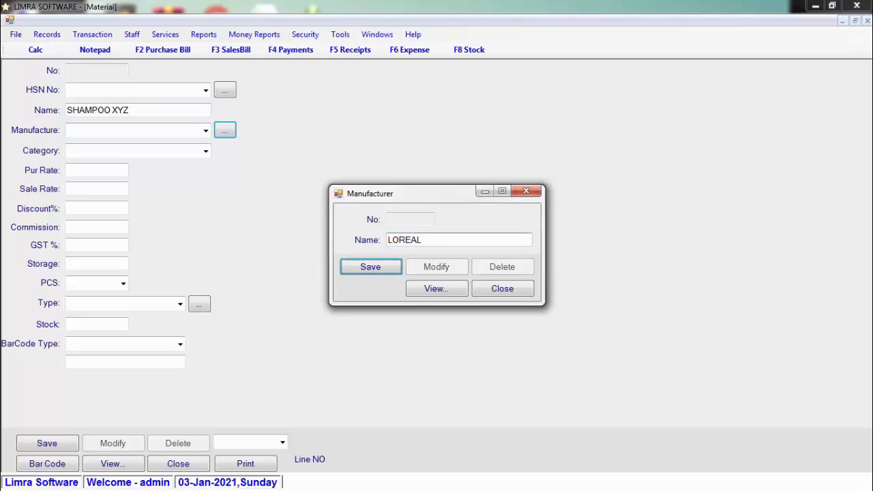
key(Return)
click(205, 130)
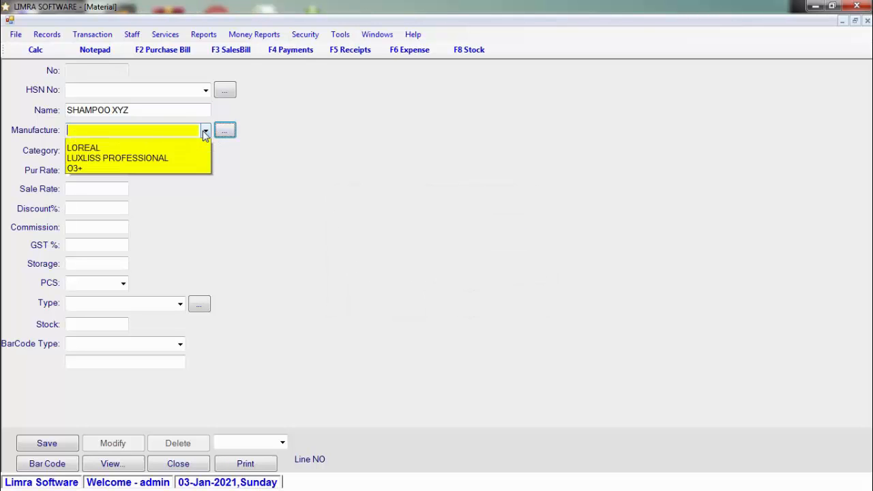
click(199, 152)
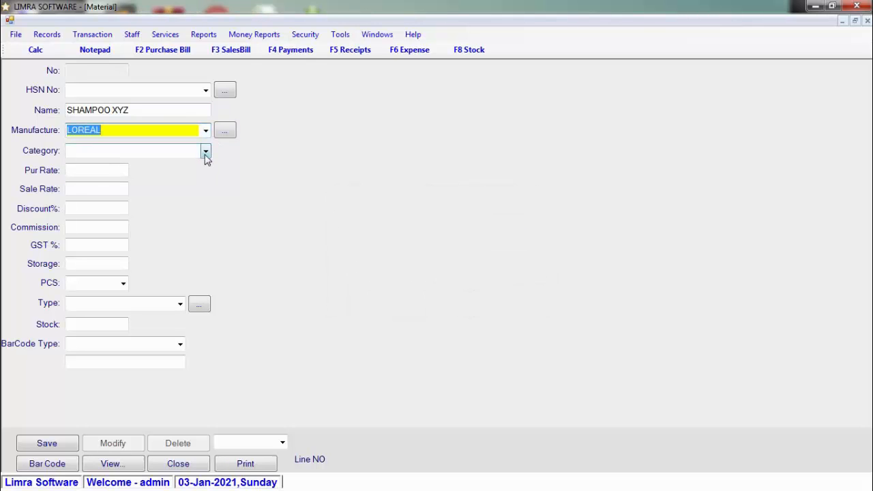
Set category to Product, purchase rate 450 and sale rate 650.
click(206, 151)
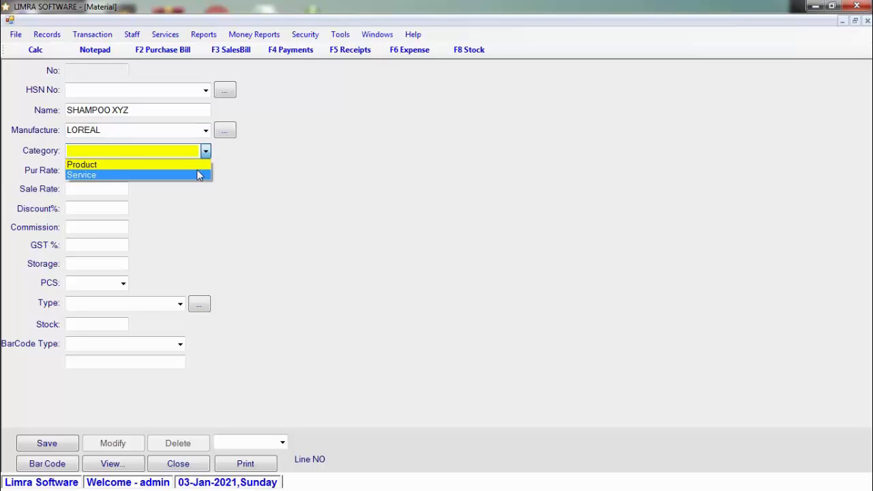
key(Up)
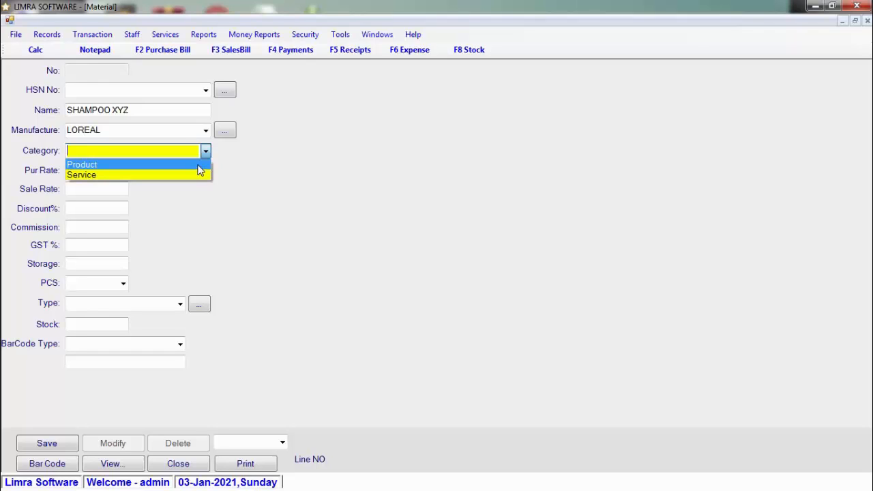
click(198, 167)
click(114, 171)
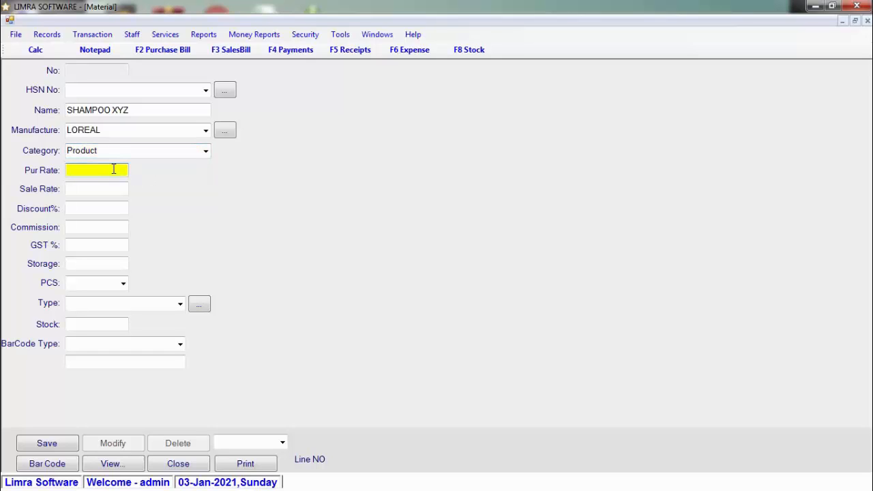
text(450)
key(Return)
text(650)
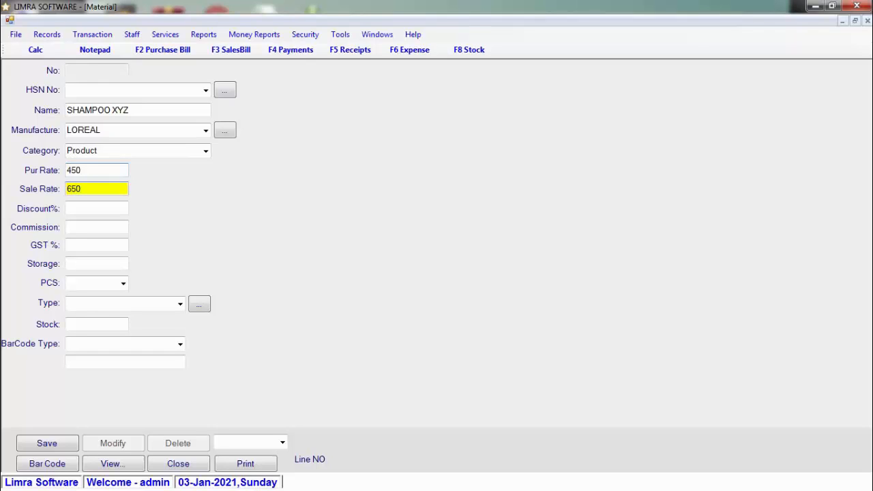
key(Return)
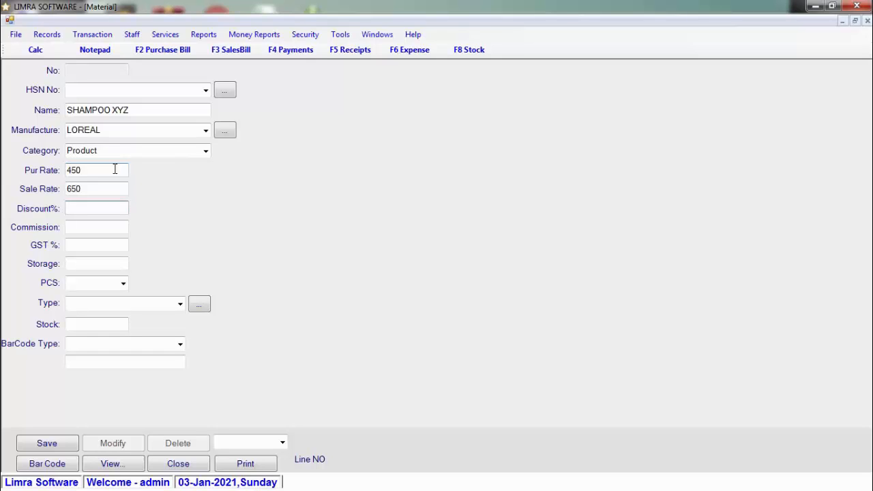
Set the material's GST to 18%.
click(109, 229)
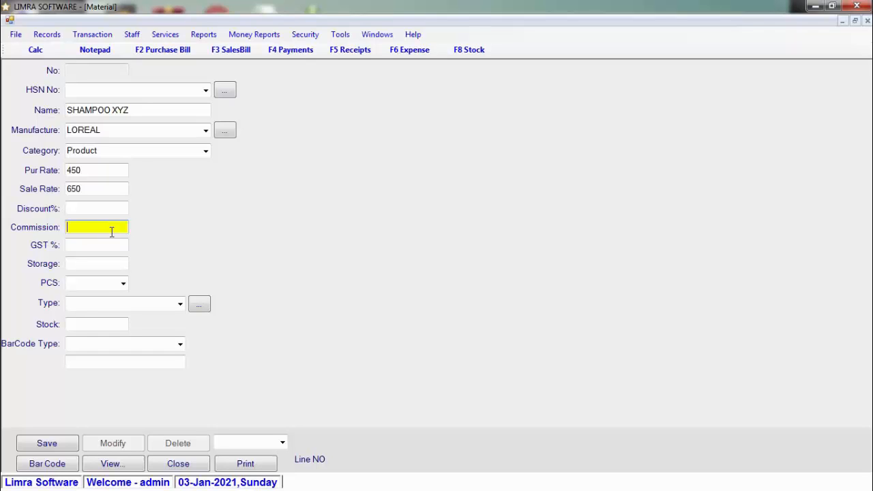
click(112, 244)
text(18)
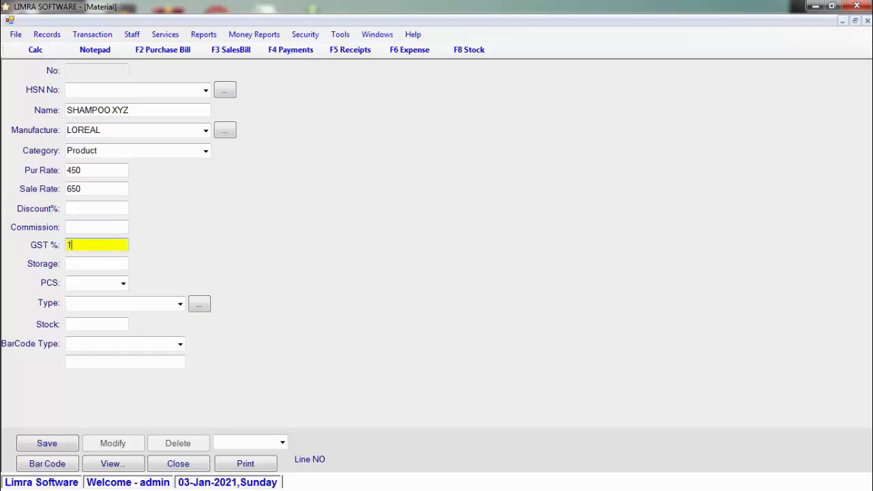
key(Return)
key(Return)
key(Return)
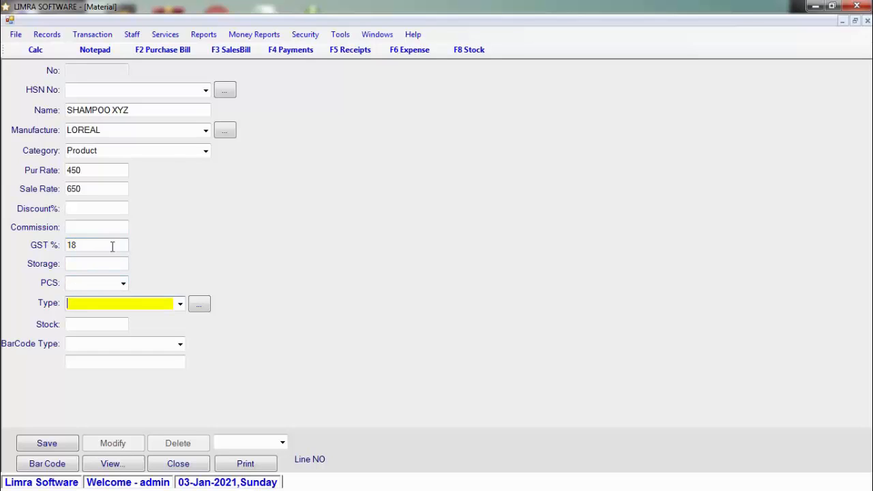
click(180, 305)
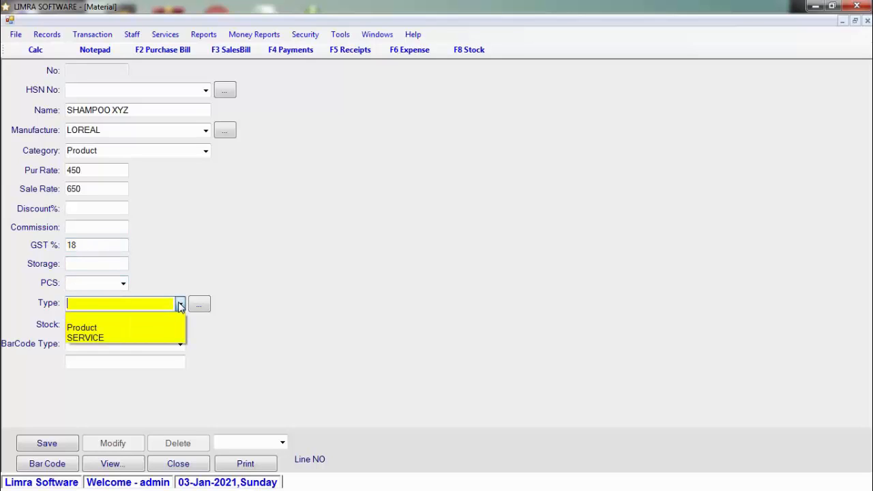
click(180, 305)
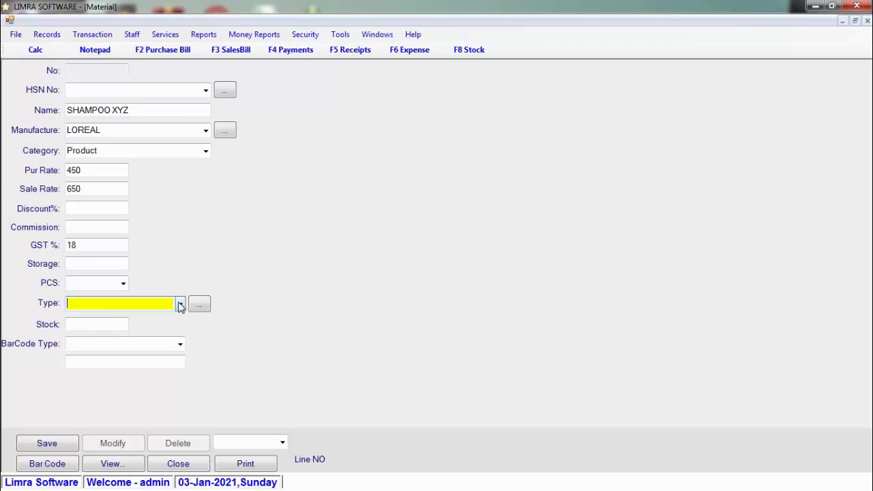
Create a new material type called SHAMPOO.
click(199, 304)
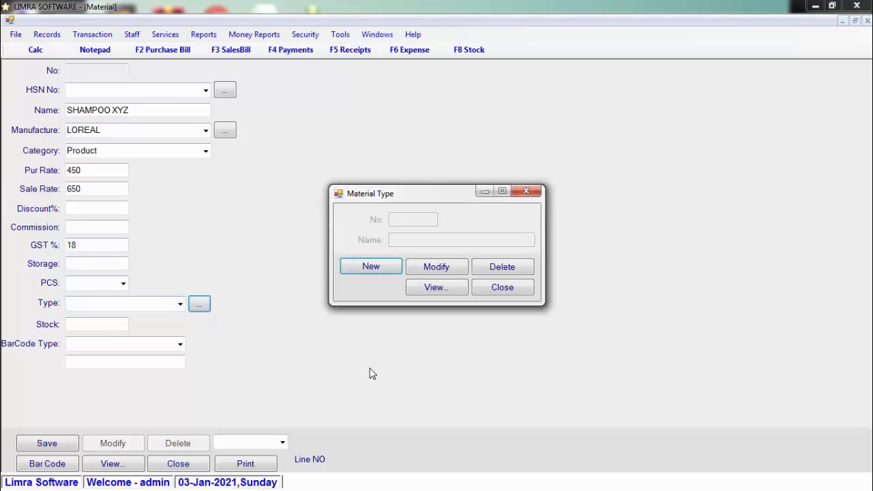
key(Return)
text(SHAP)
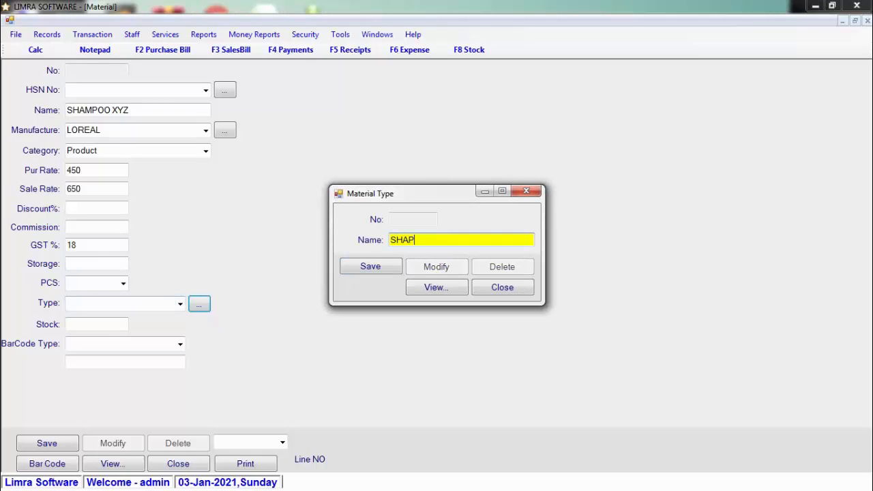
key(BackSpace)
text(MPOO)
key(Return)
key(Return)
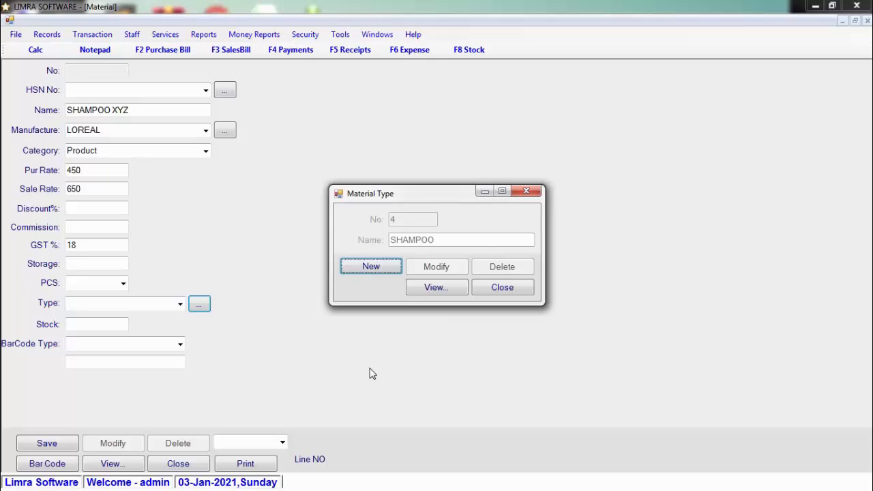
Add a FACE PACK material type, then set the material's Type to SHAMPOO.
key(Return)
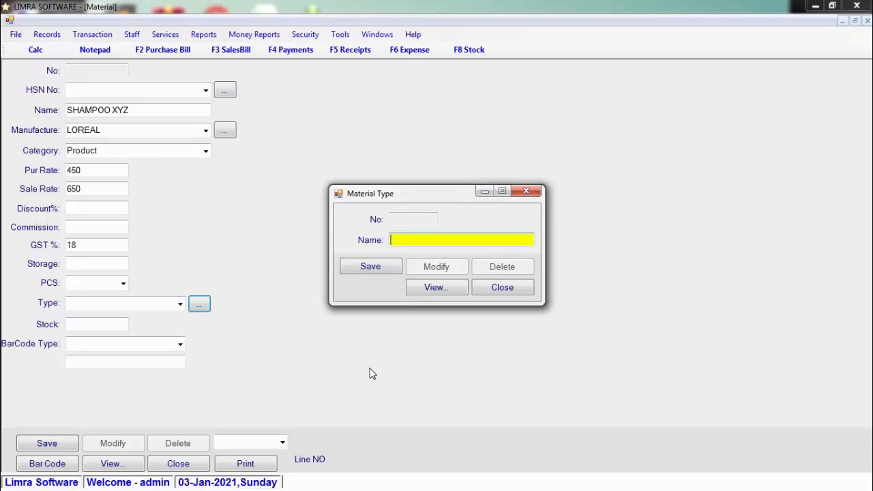
text(PACK)
key(BackSpace)
key(BackSpace)
key(BackSpace)
key(BackSpace)
text(FAE)
key(BackSpace)
text(CE PACK)
key(Tab)
key(Return)
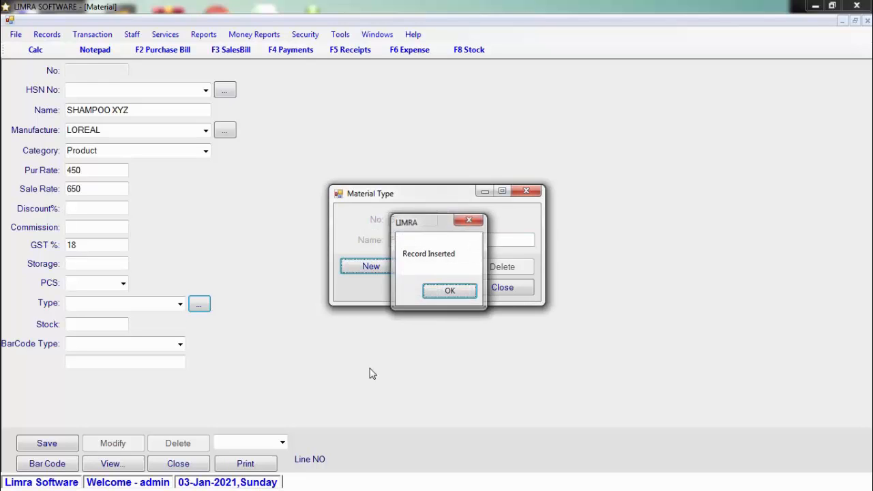
key(Return)
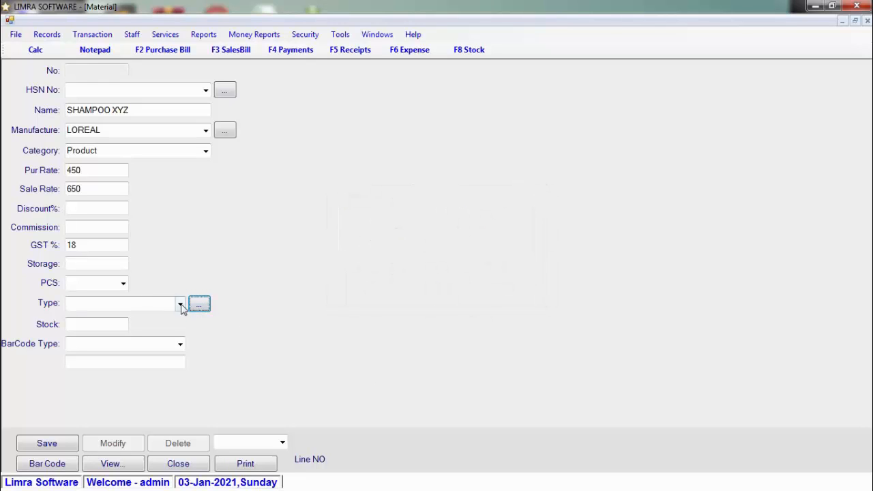
click(180, 306)
click(161, 360)
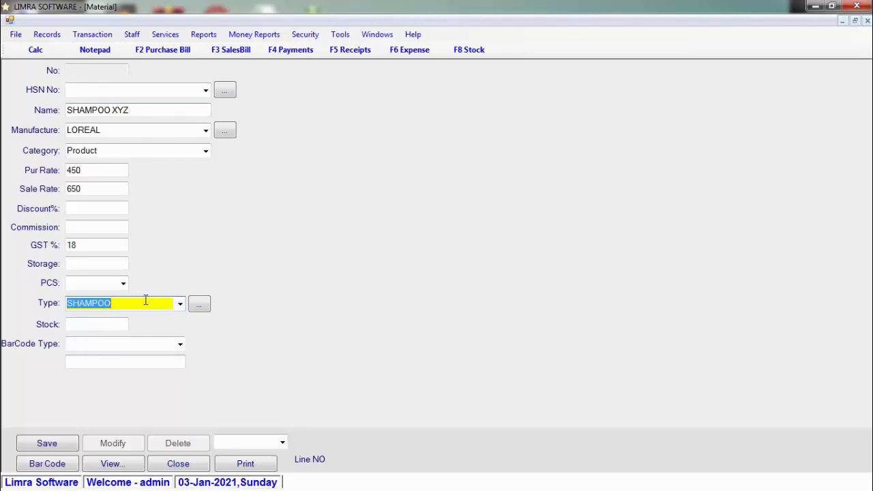
Enter stock 40, choose a New barcode type, and save SHAMPOO XYZ.
click(123, 325)
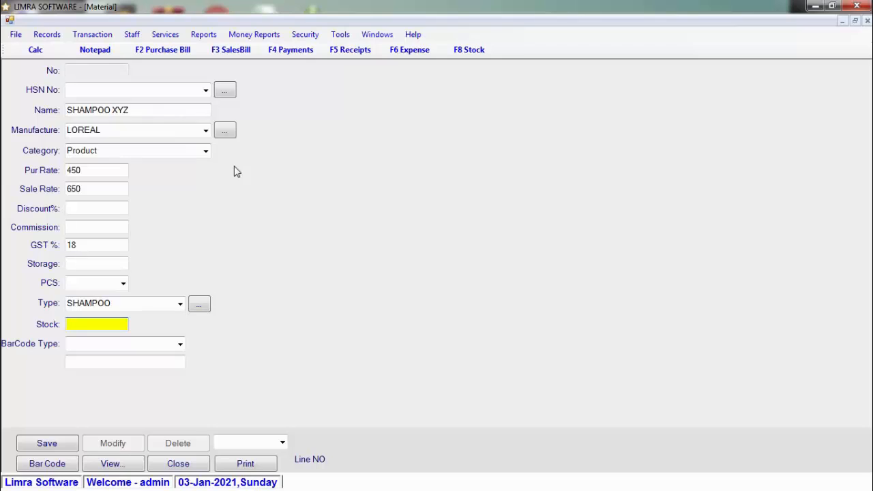
text(40)
click(181, 344)
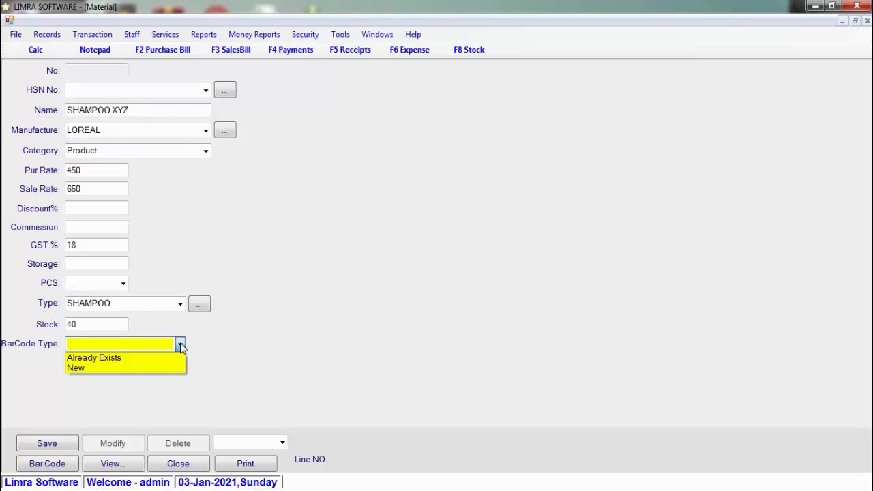
click(96, 357)
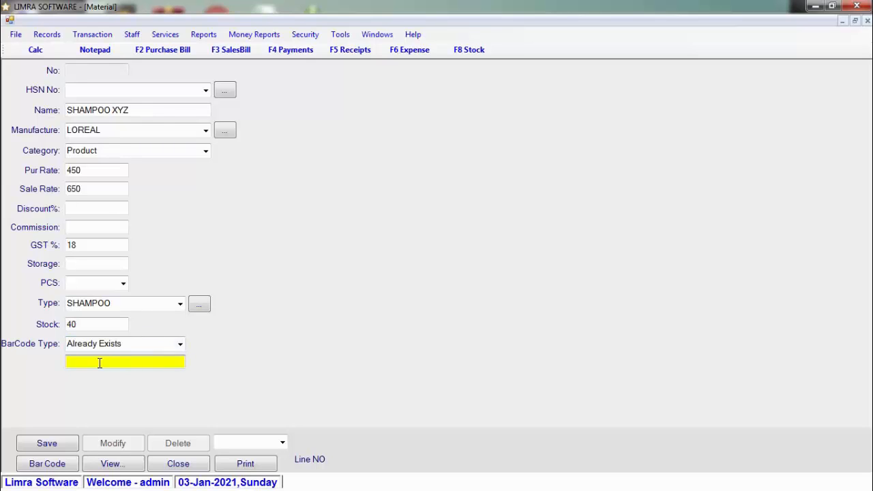
click(180, 345)
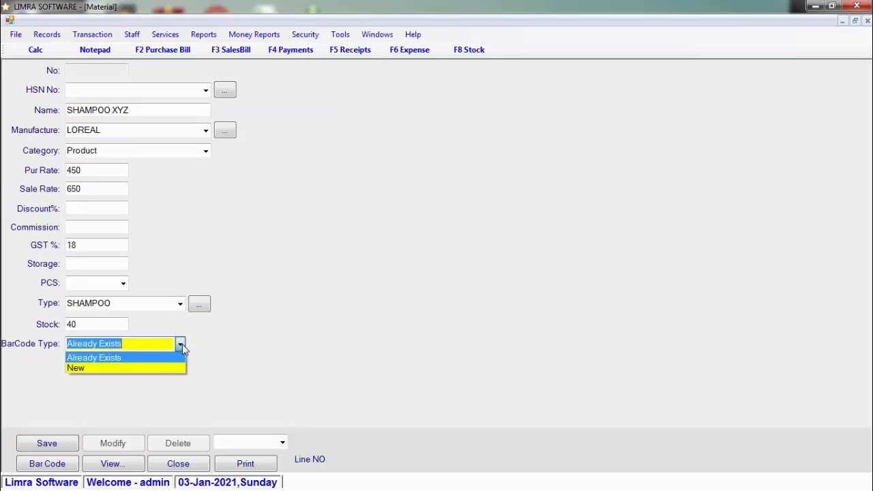
click(155, 369)
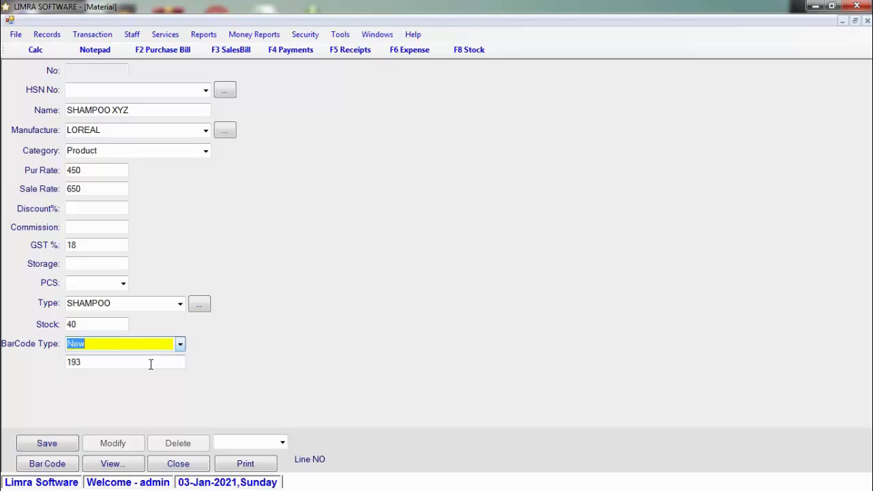
click(75, 450)
Generate barcode 193 and print 4 copies of its labels on LASER.
click(447, 290)
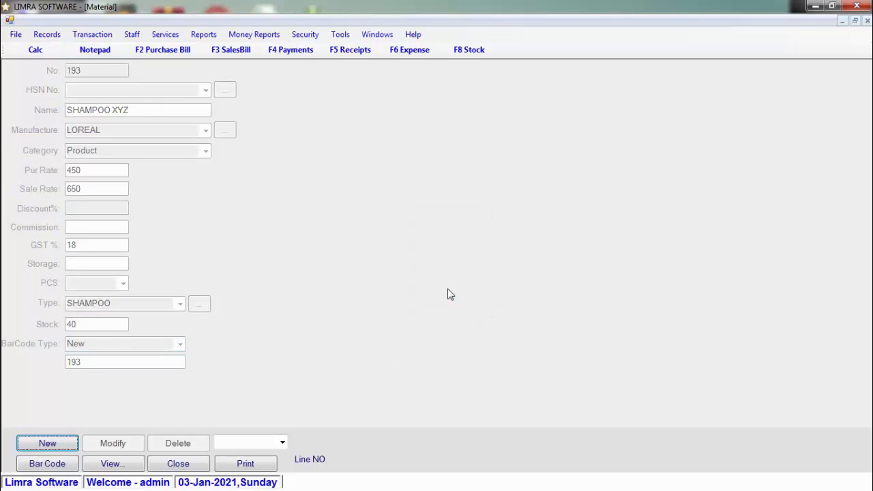
click(49, 466)
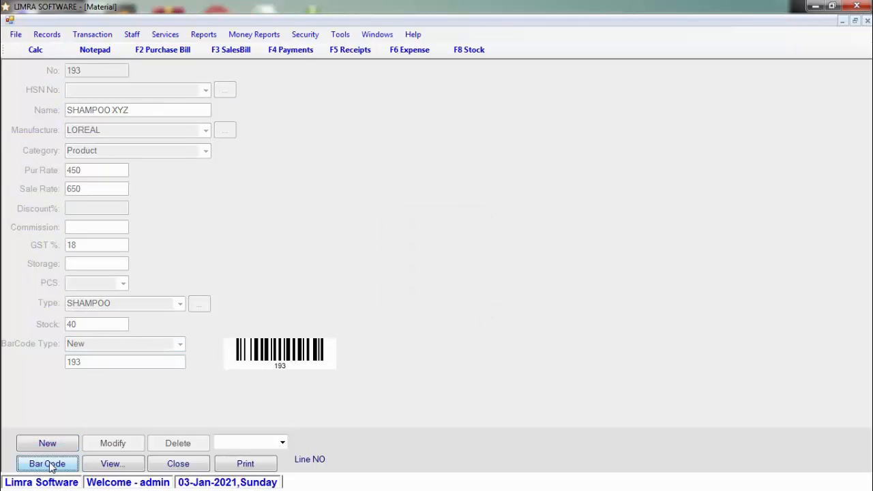
click(282, 443)
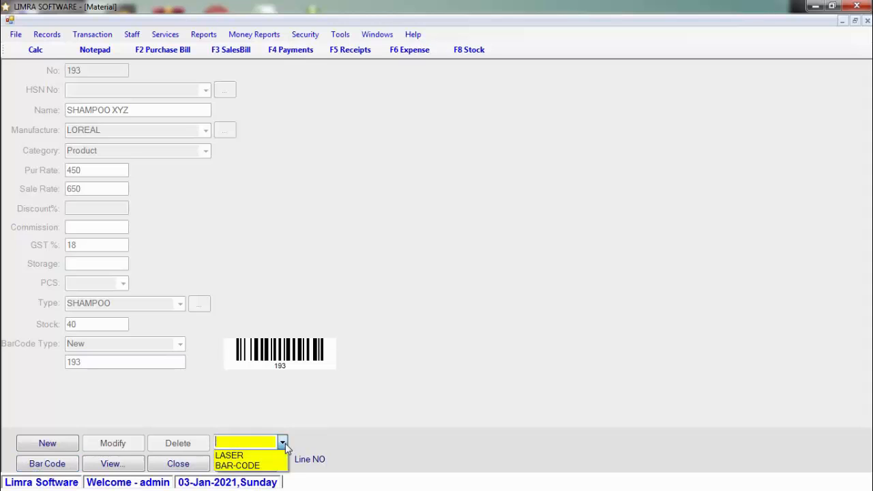
click(231, 455)
click(265, 465)
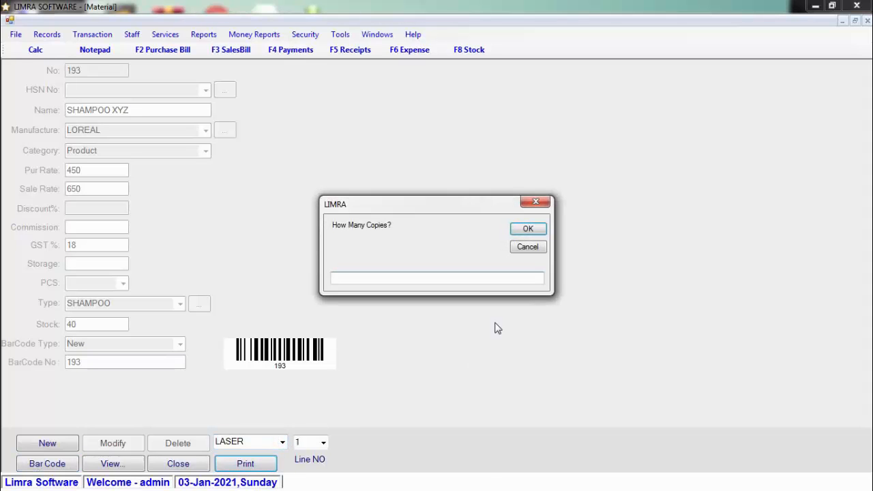
text(40)
key(Return)
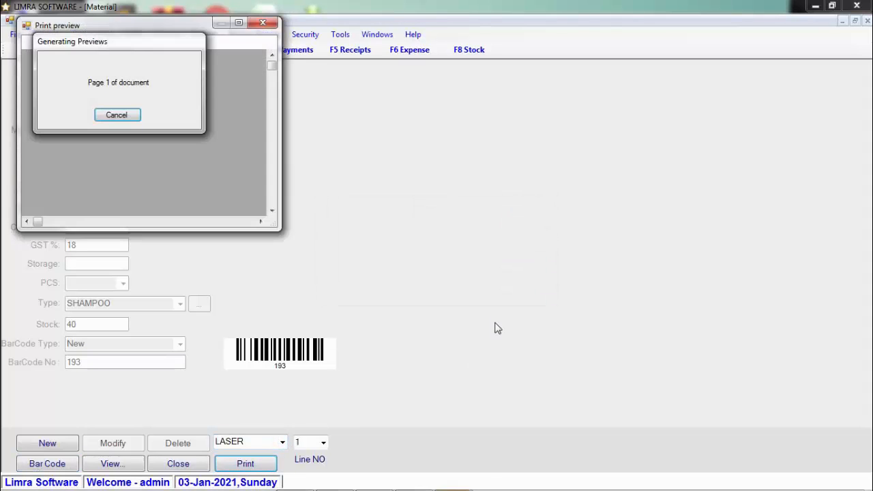
View the label sheet preview at 150%, then close it and the Material form.
click(240, 24)
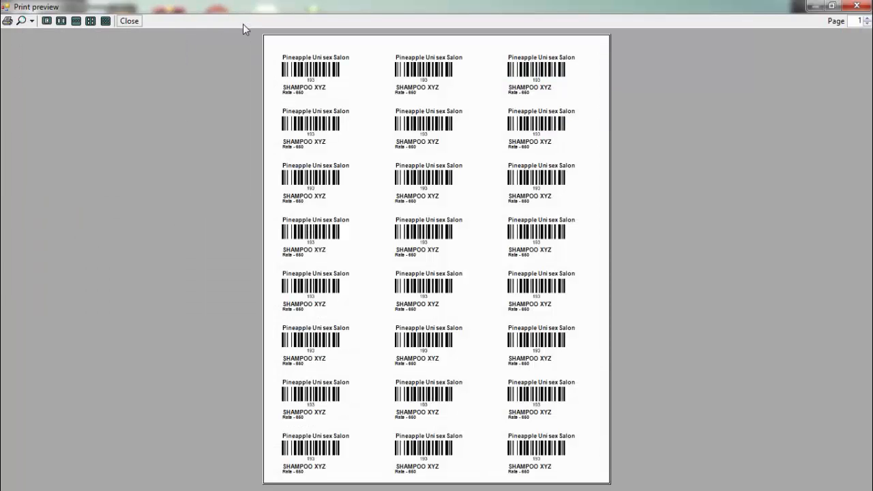
click(32, 23)
click(54, 77)
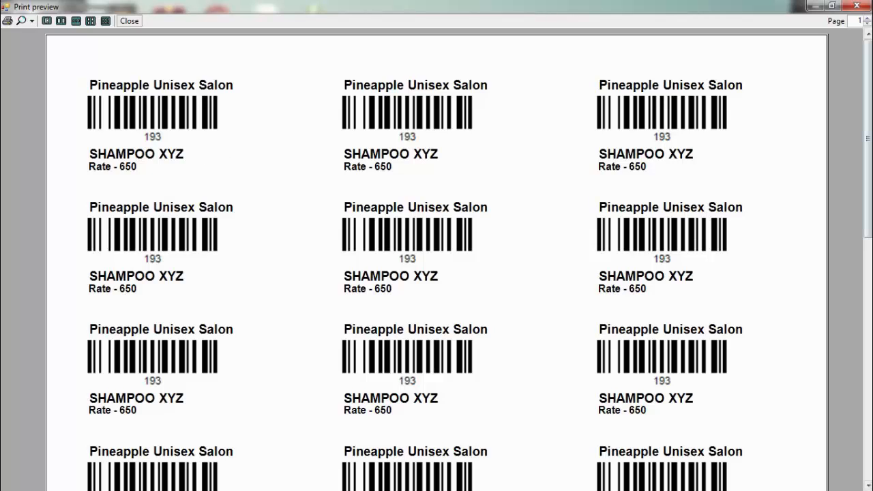
click(857, 7)
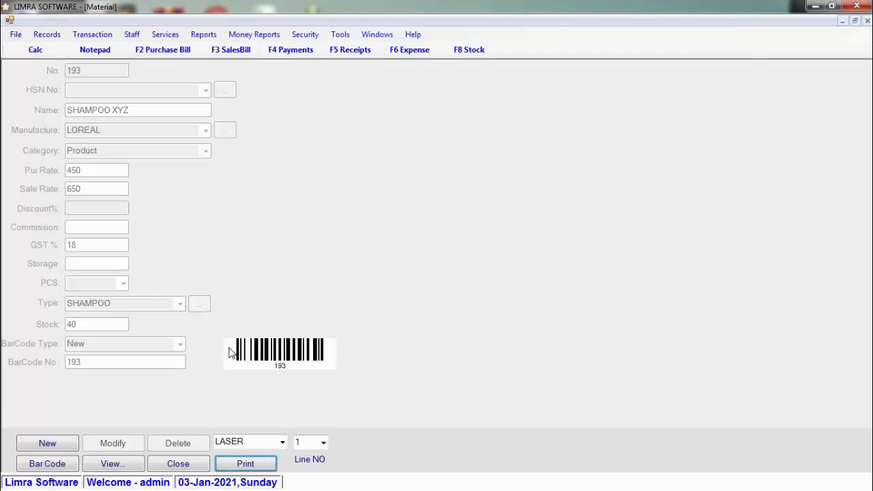
click(181, 466)
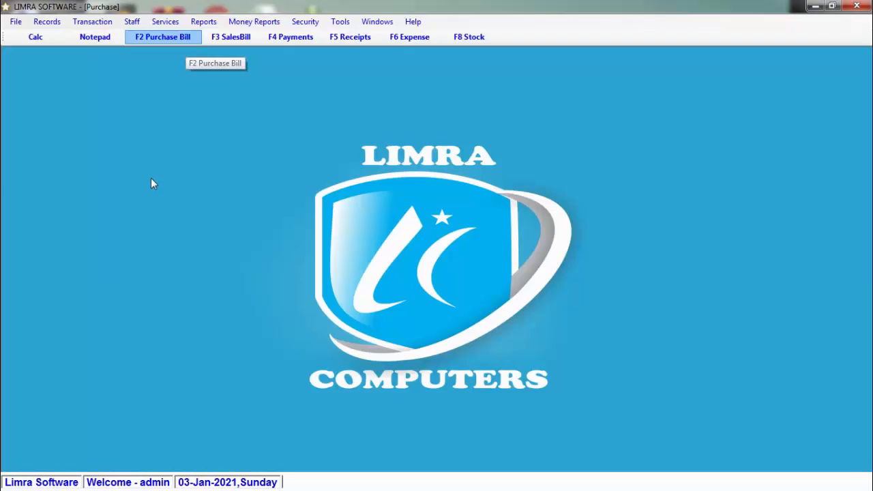
Start a new purchase bill dated 03-Jan-2021 with bill number 15.
key(F2)
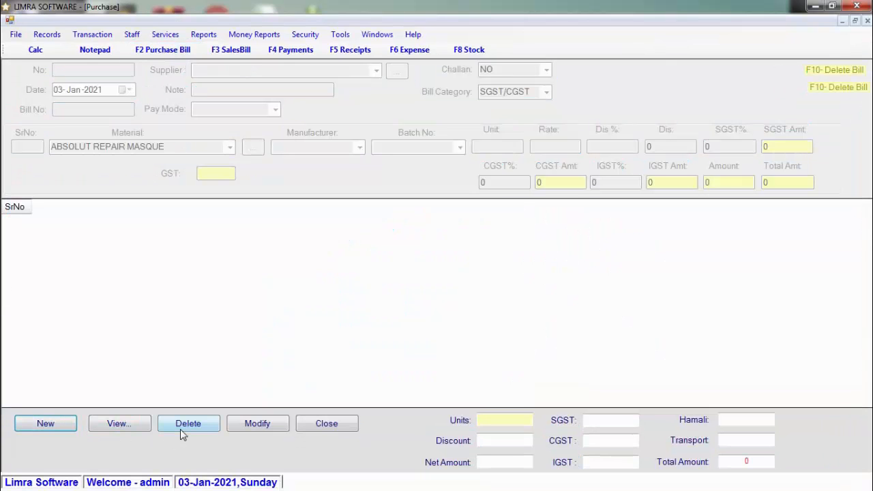
click(41, 424)
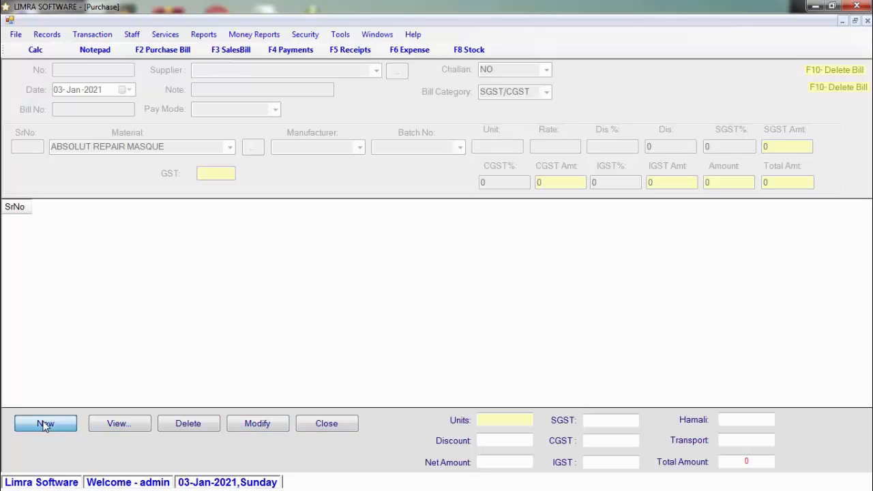
click(129, 90)
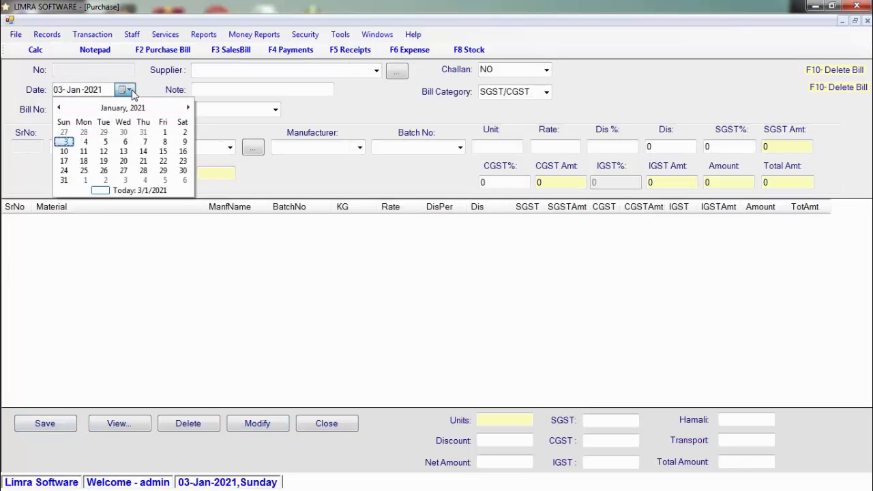
click(130, 91)
click(116, 109)
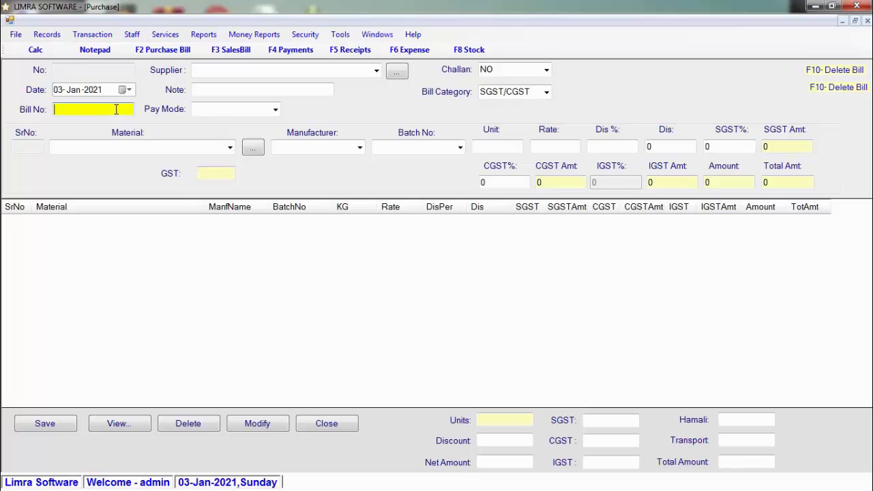
text(15)
key(Return)
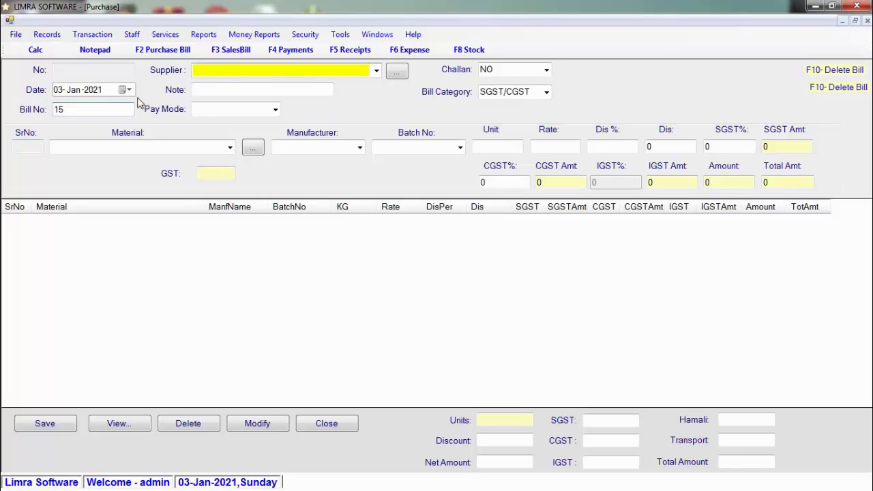
Create supplier ABC, select it for the bill, and set payment mode to Credit.
click(375, 71)
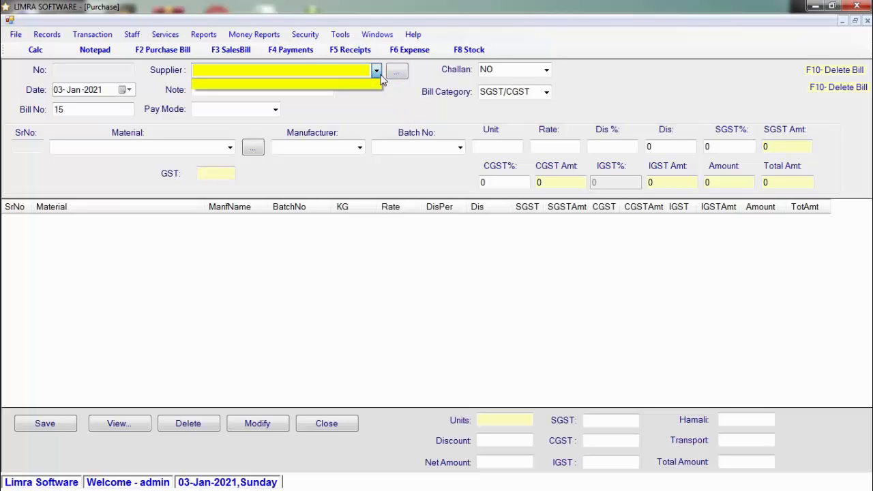
click(376, 70)
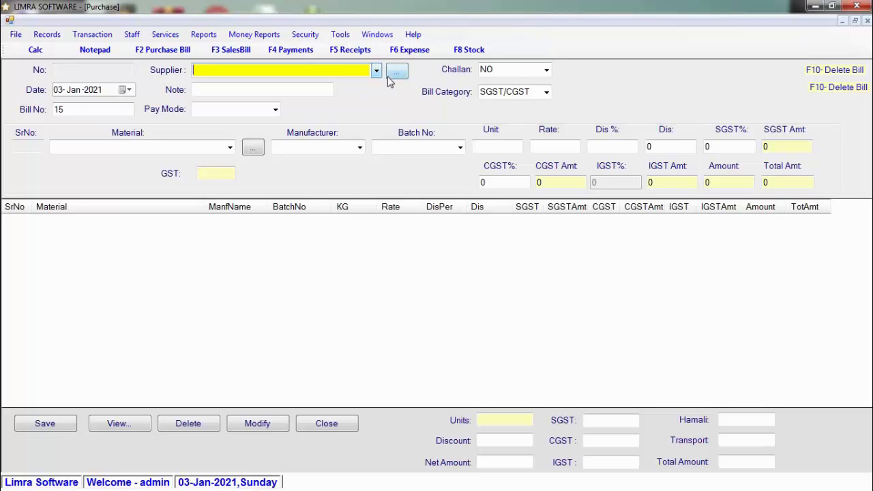
click(397, 72)
key(Return)
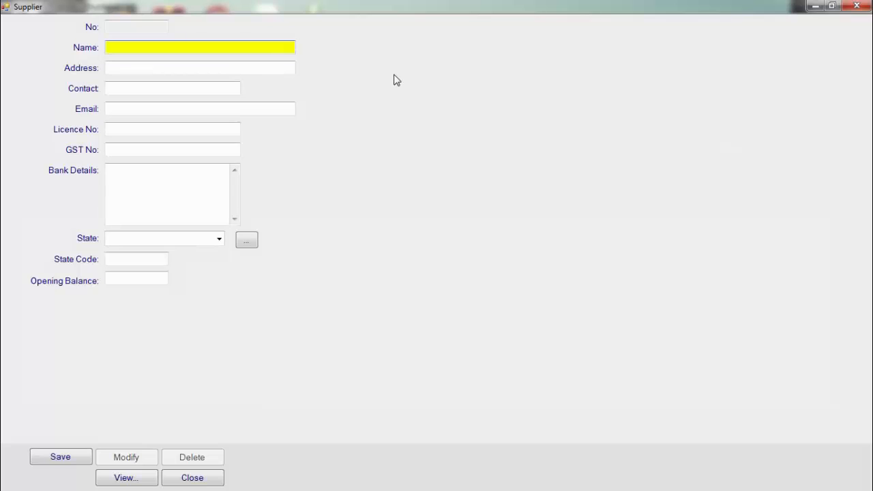
text(ABC)
key(Return)
key(Return)
click(376, 71)
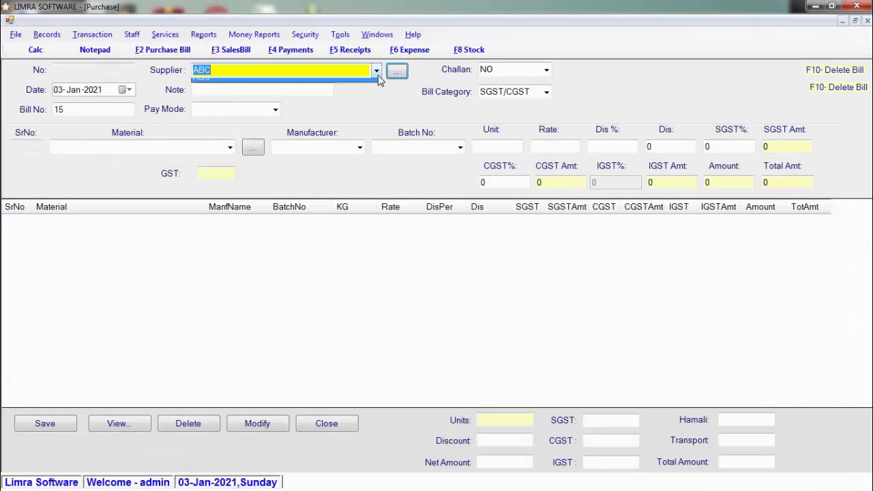
click(378, 75)
click(276, 110)
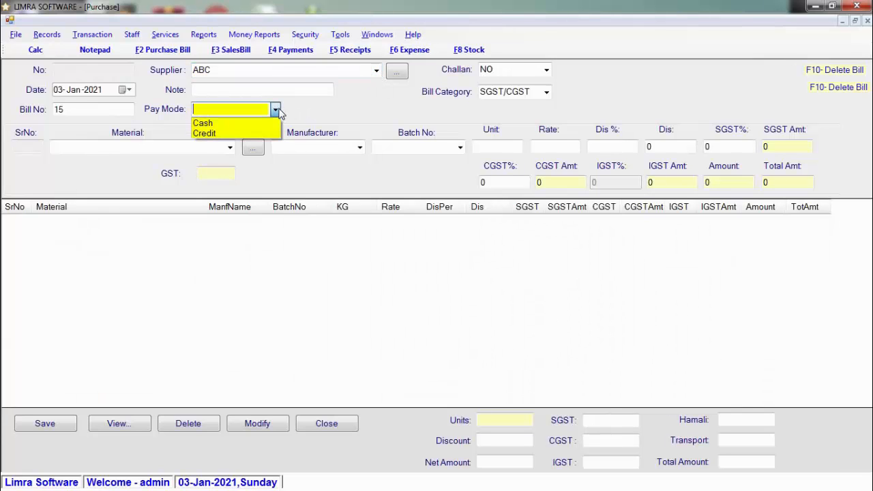
click(266, 135)
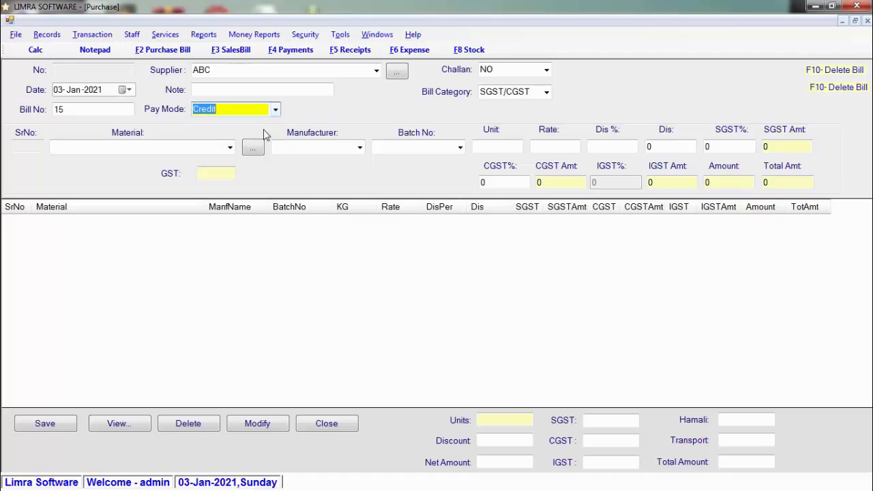
Choose SHAMPOO XYZ as the purchase bill's material.
click(194, 146)
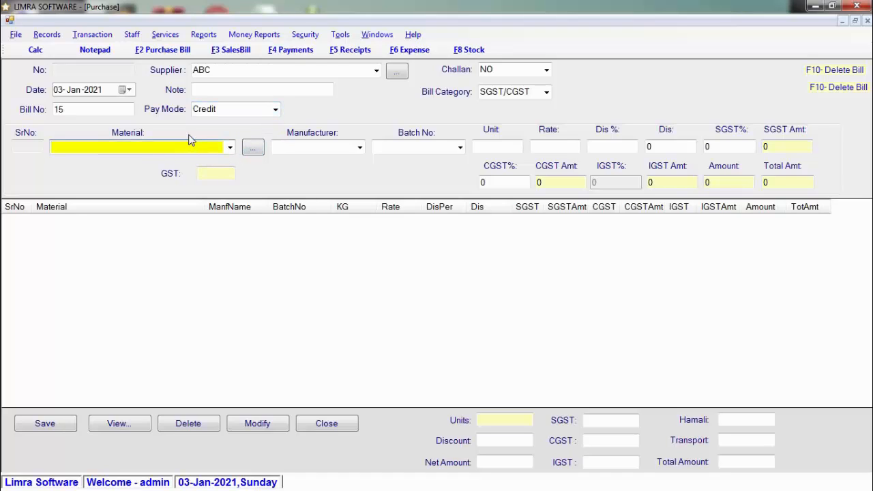
text(SHAMPOO XYZ)
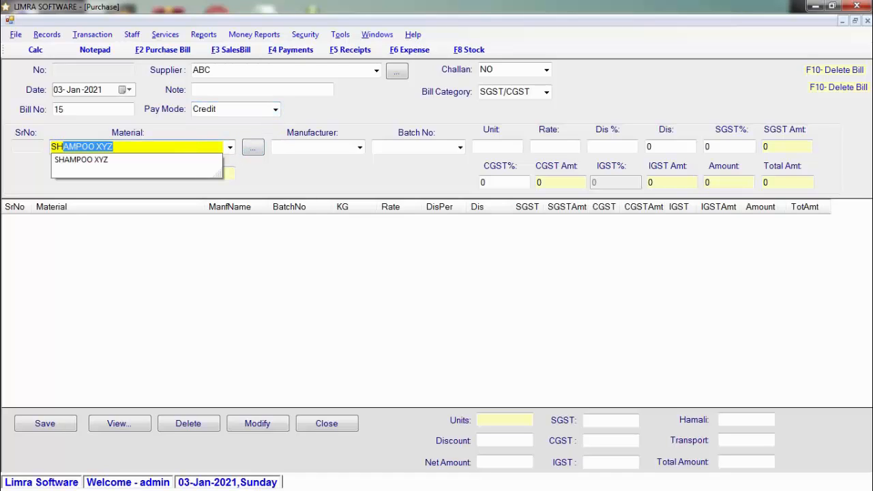
key(Down)
key(Return)
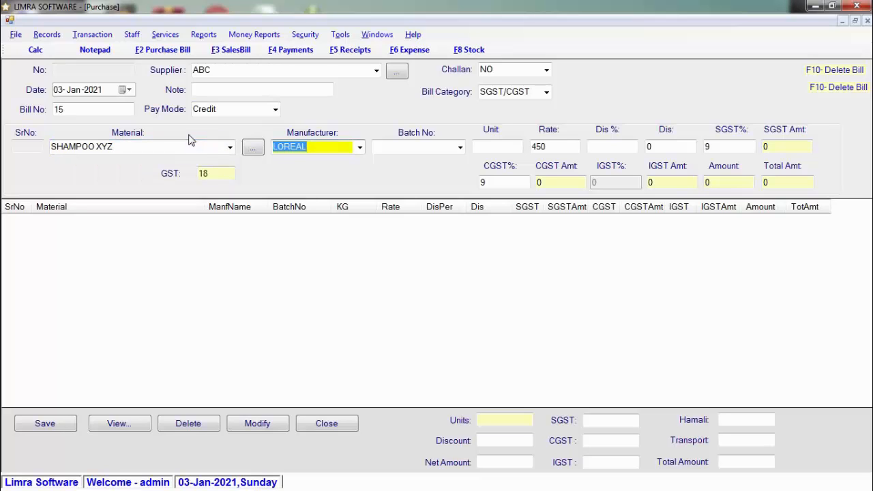
click(231, 148)
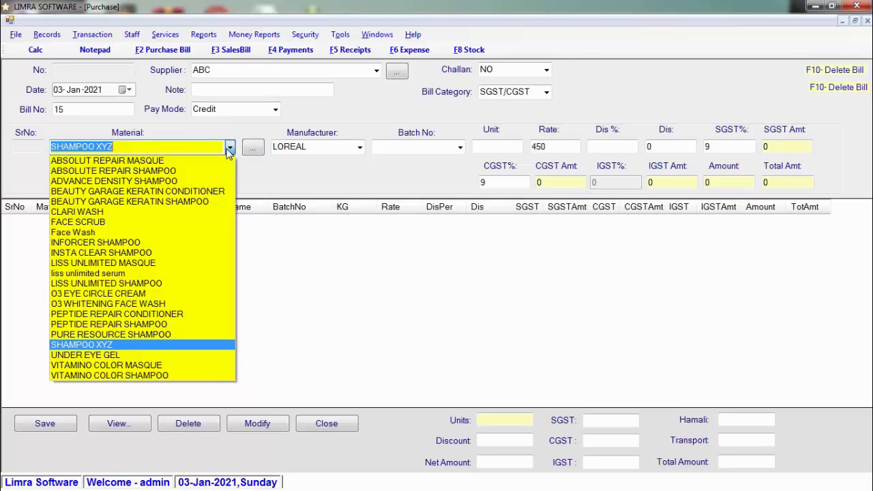
click(229, 148)
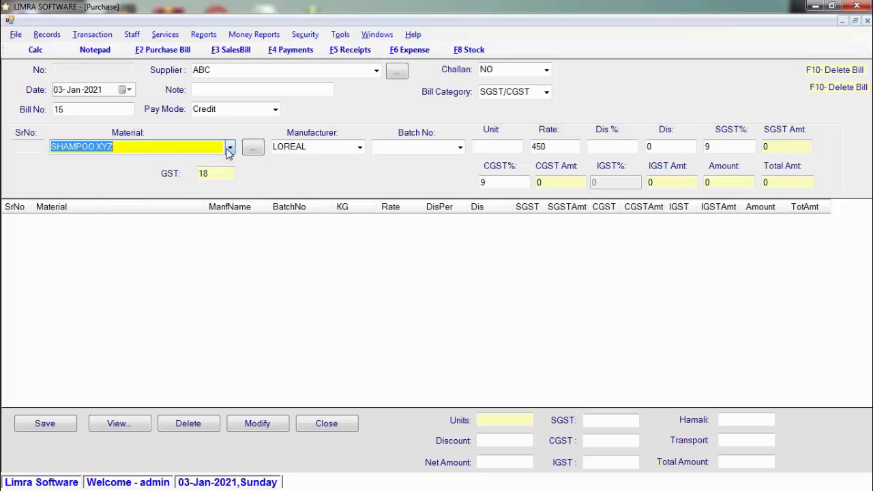
Add the shampoo row with 10 units at rate 450 and a 2% discount.
click(409, 148)
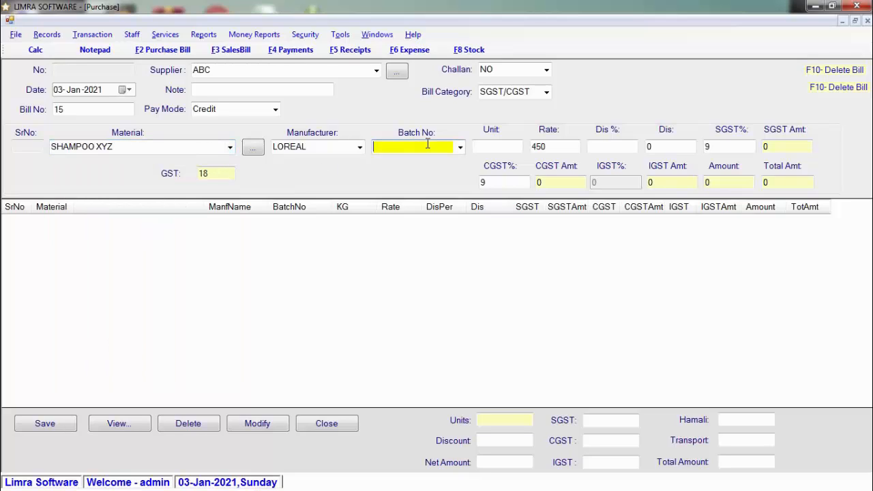
click(504, 148)
text(1)
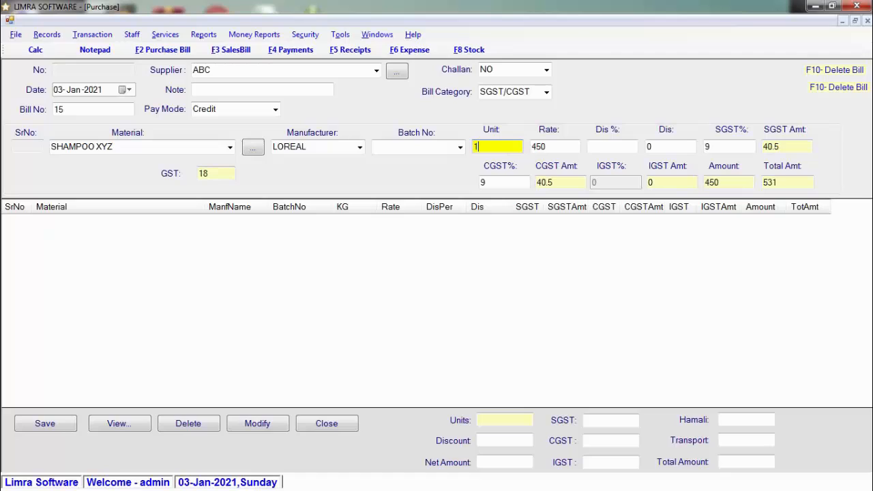
text(0)
key(Tab)
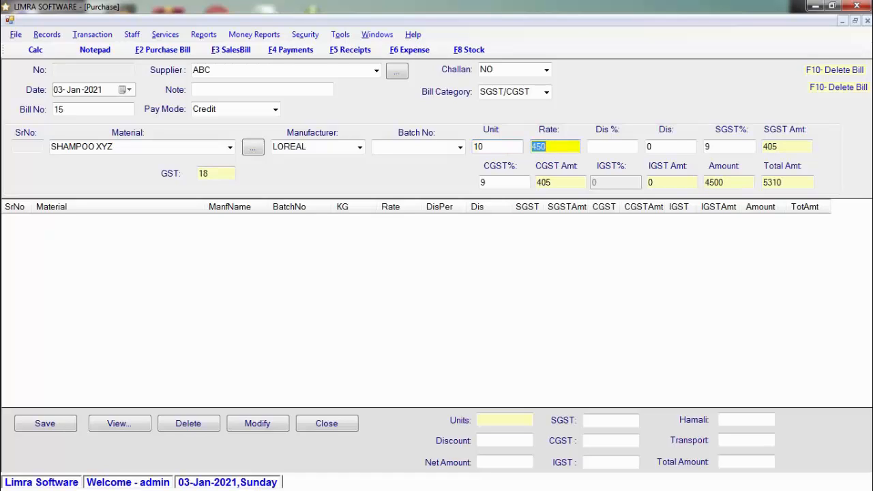
key(Tab)
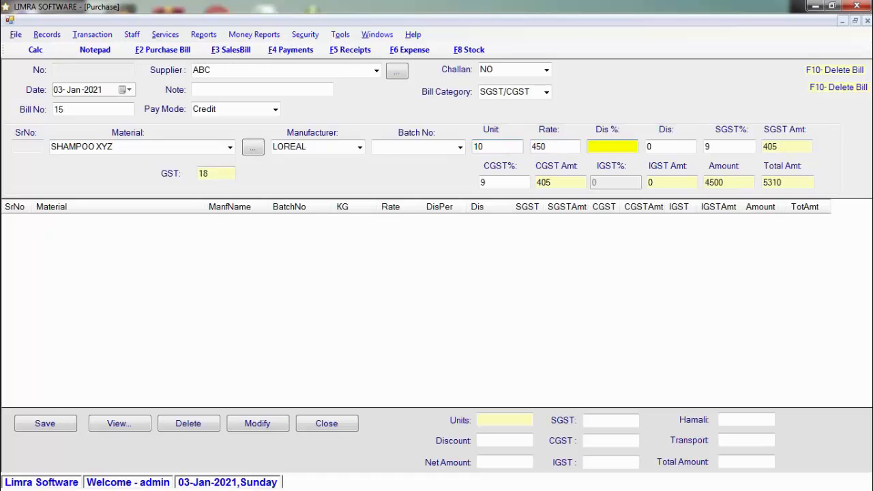
text(2)
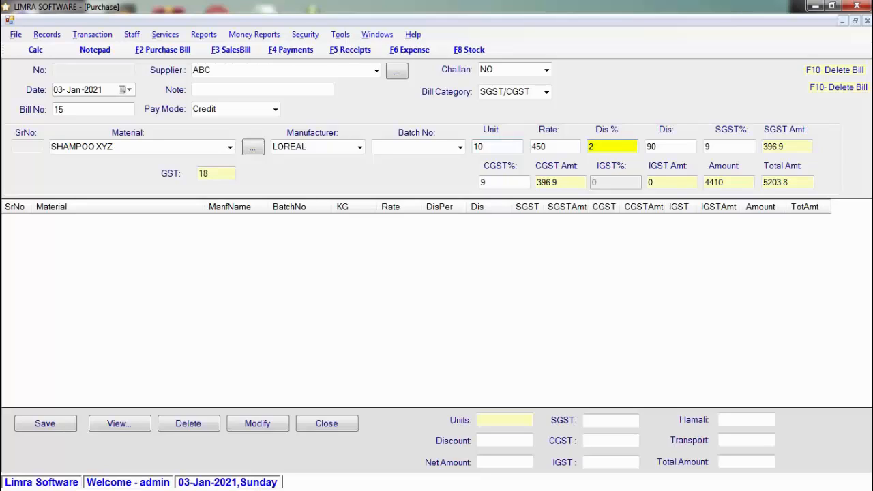
key(Tab)
key(Tab)
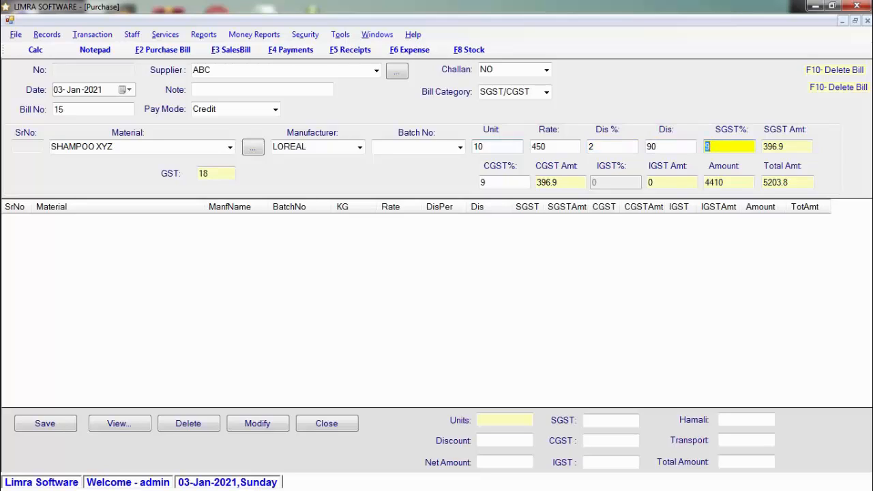
key(Tab)
key(Return)
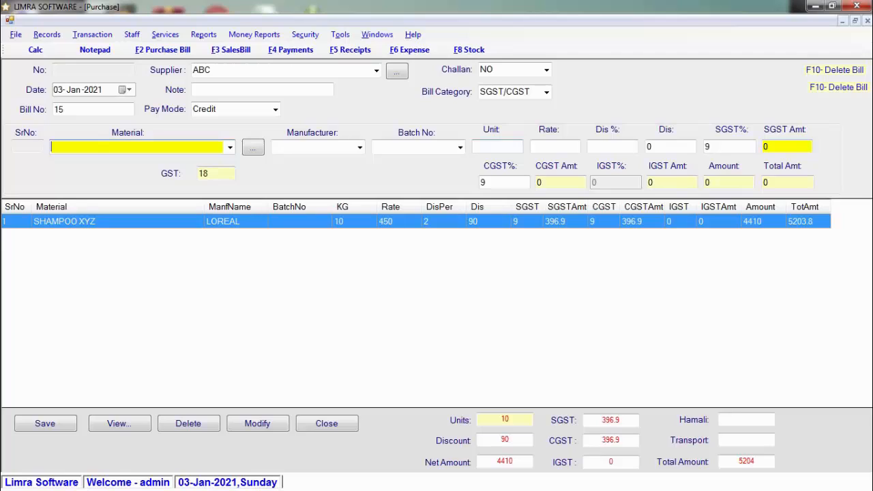
click(749, 439)
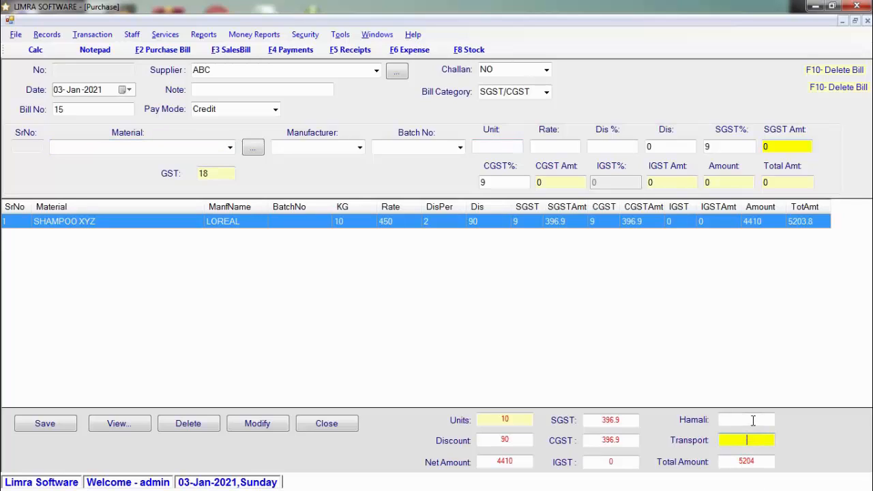
click(752, 419)
click(753, 443)
Save purchase bill 15, acknowledge the Record Inserted message and close the Purchase form.
click(66, 426)
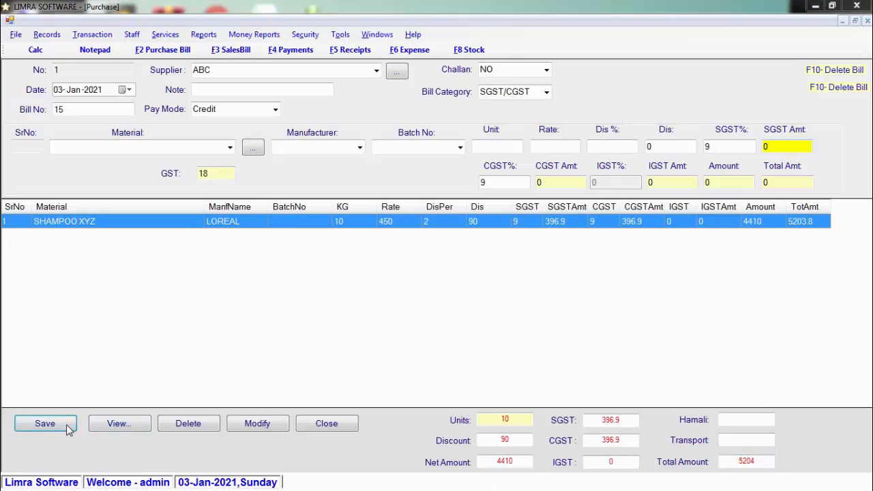
click(450, 292)
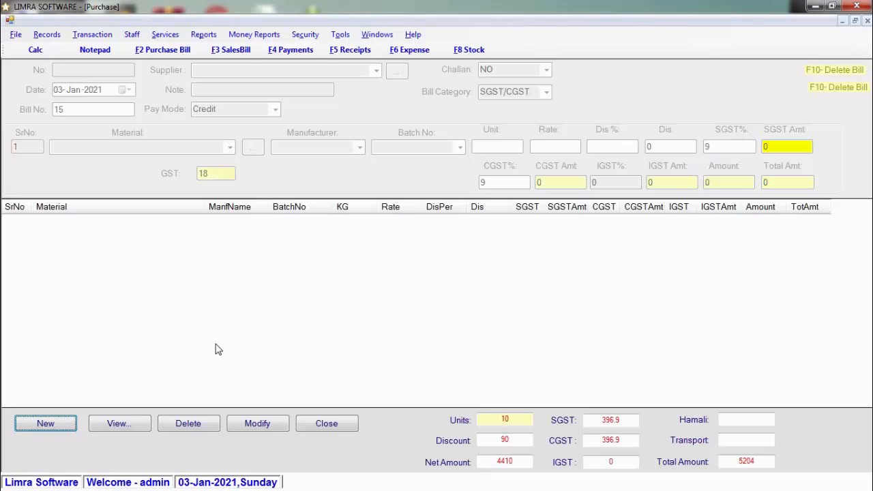
click(341, 428)
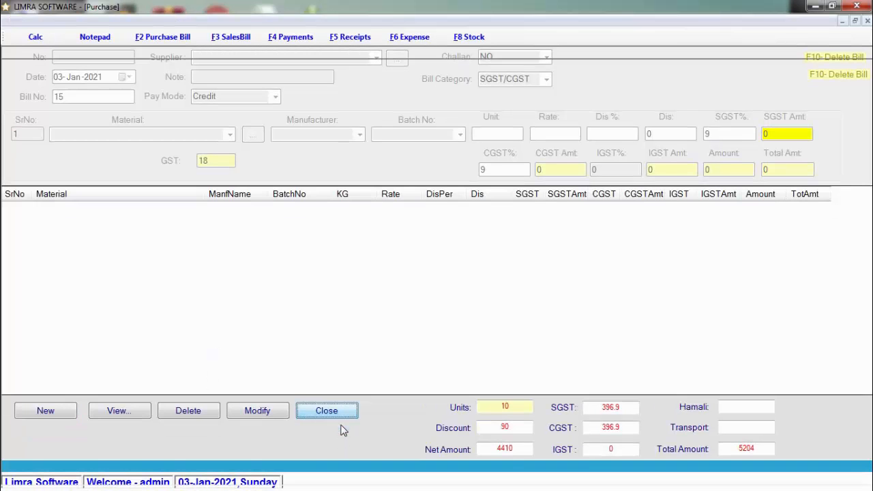
click(326, 408)
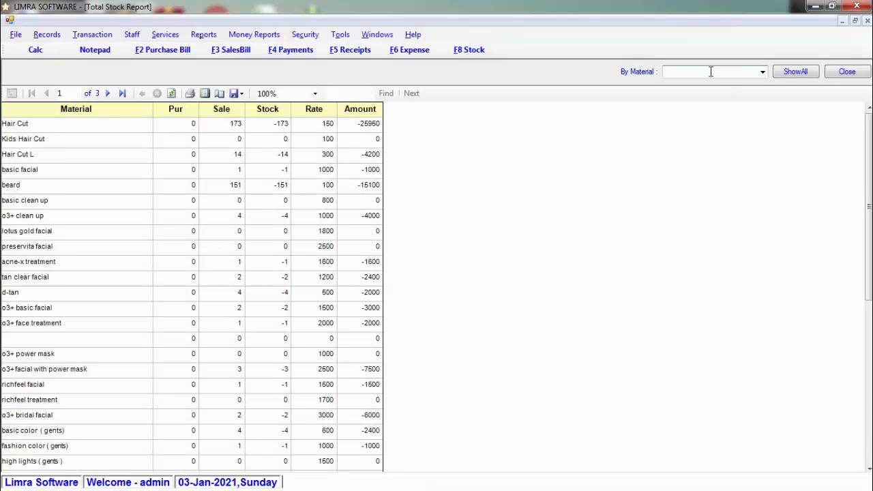
Filter the stock report to SHAMPOO XYZ (50 in stock, worth 32500), then open the Sale bill form.
text(SHAMPOO XYZ)
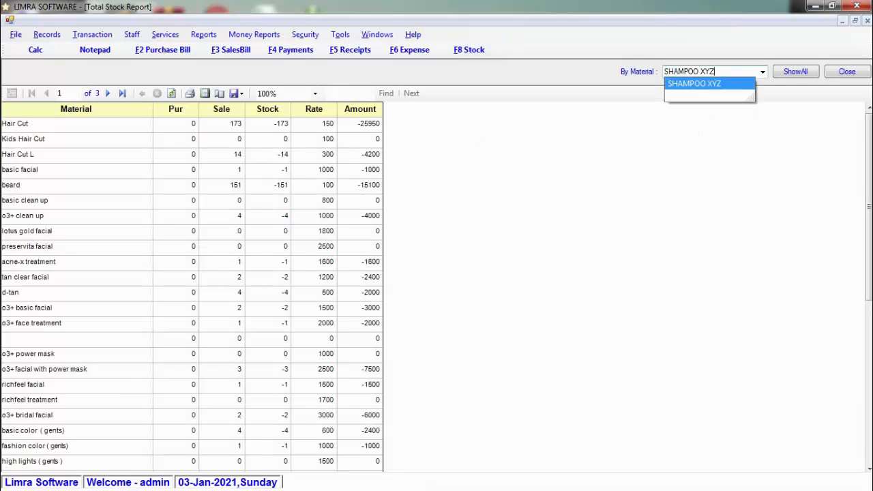
key(Return)
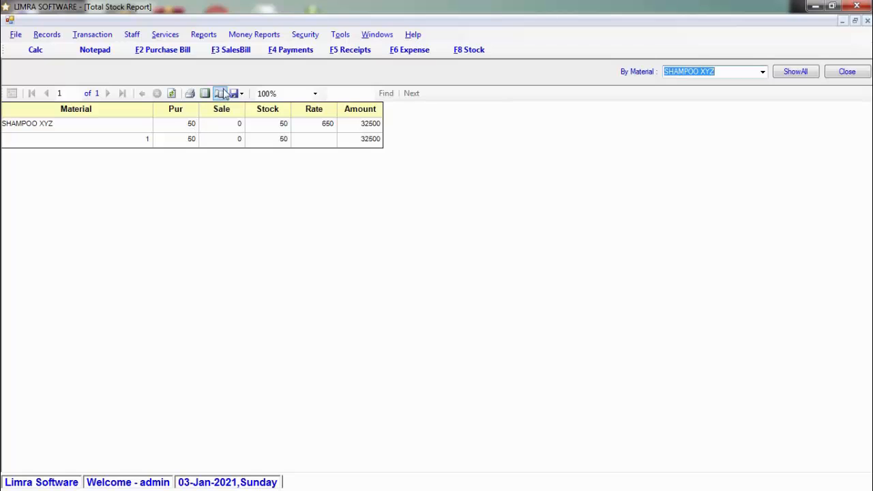
click(235, 54)
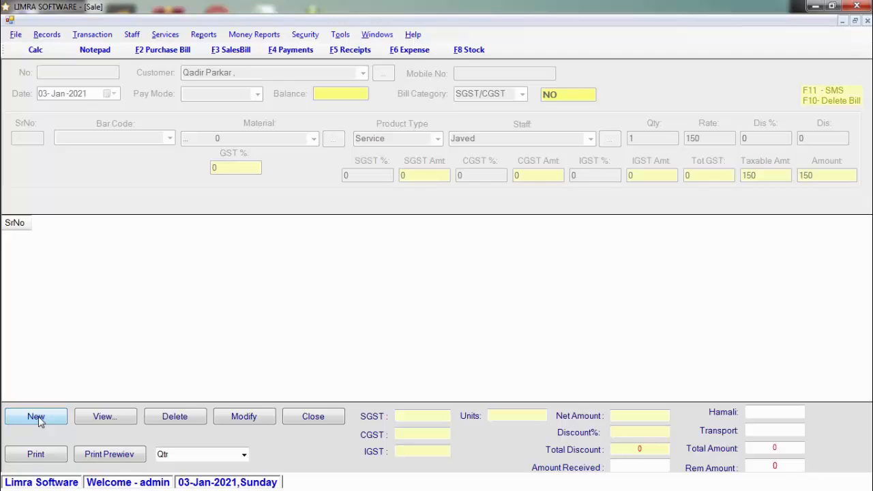
Start a new sales bill and pick the customer from the customer list.
click(36, 417)
click(111, 94)
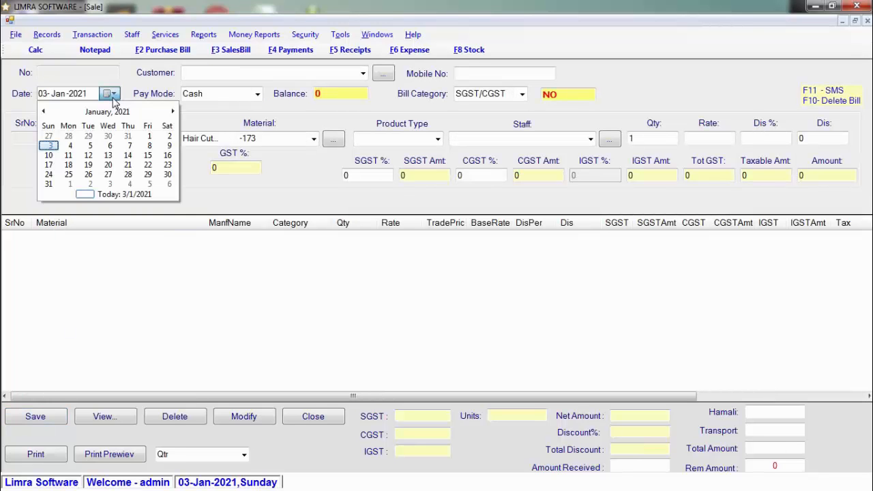
click(111, 95)
click(364, 73)
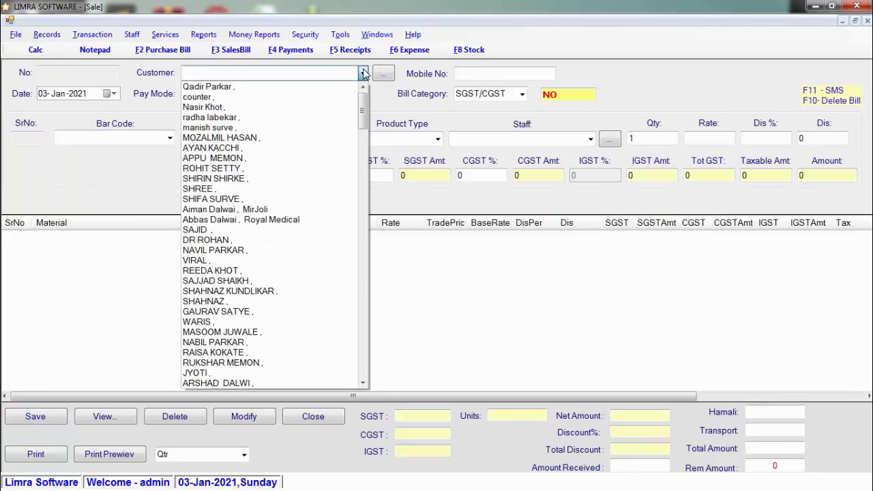
click(363, 73)
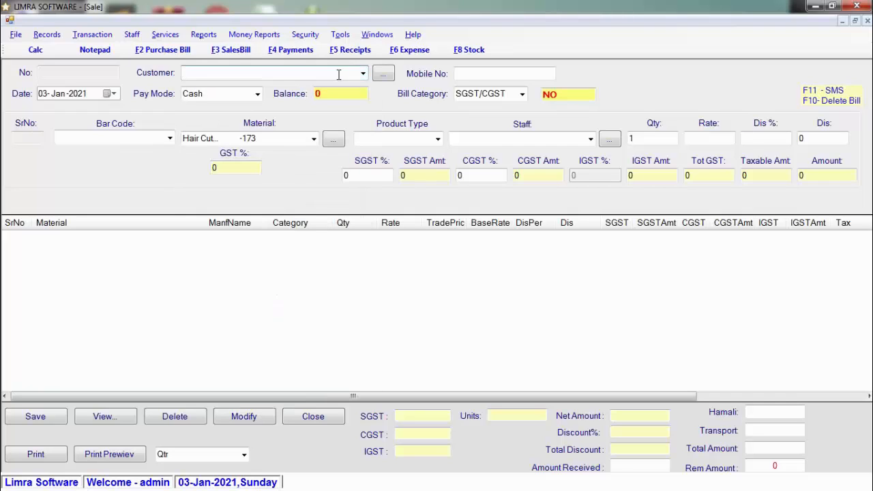
key(alt+Down)
key(Down)
key(Down)
key(Down)
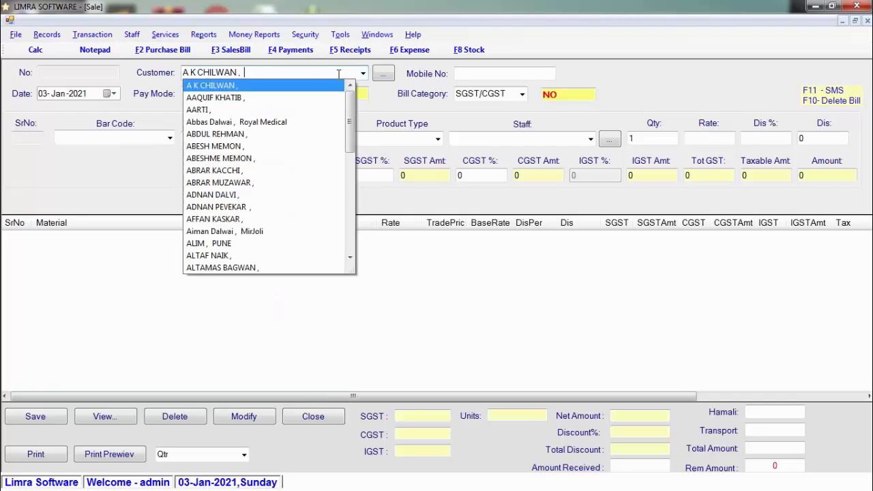
key(Return)
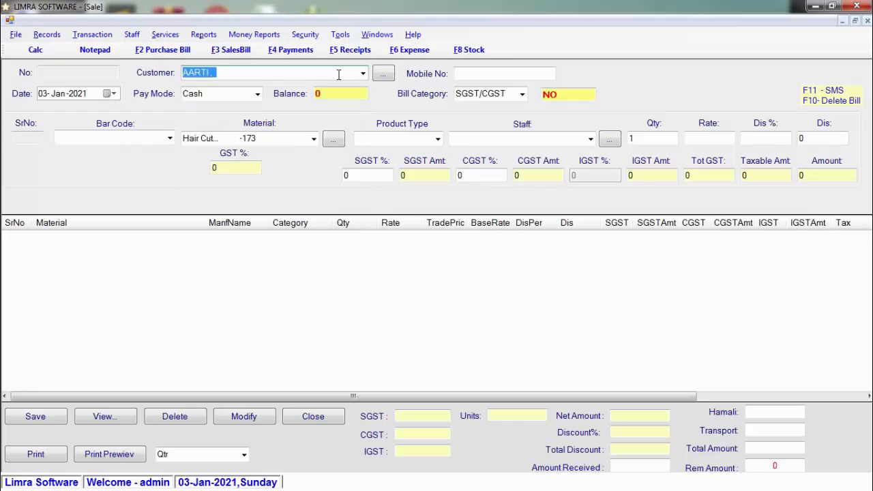
key(Return)
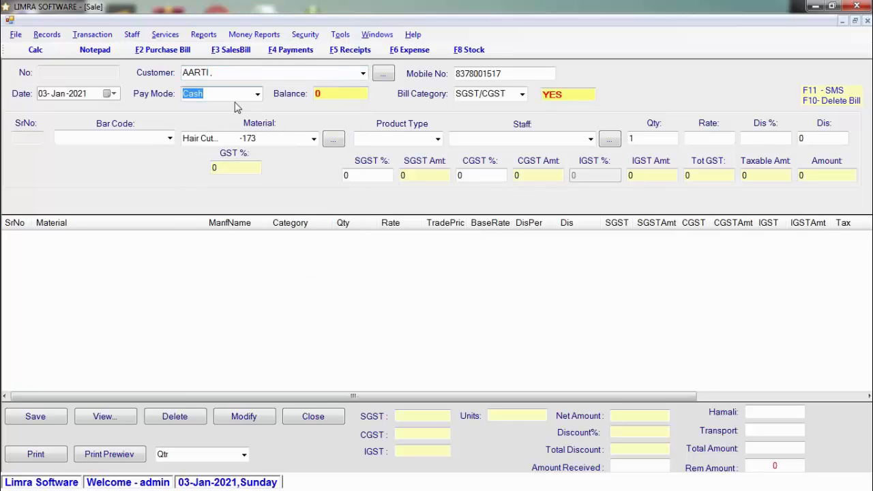
Keep Cash as the pay mode and select the customer's mobile number.
click(259, 95)
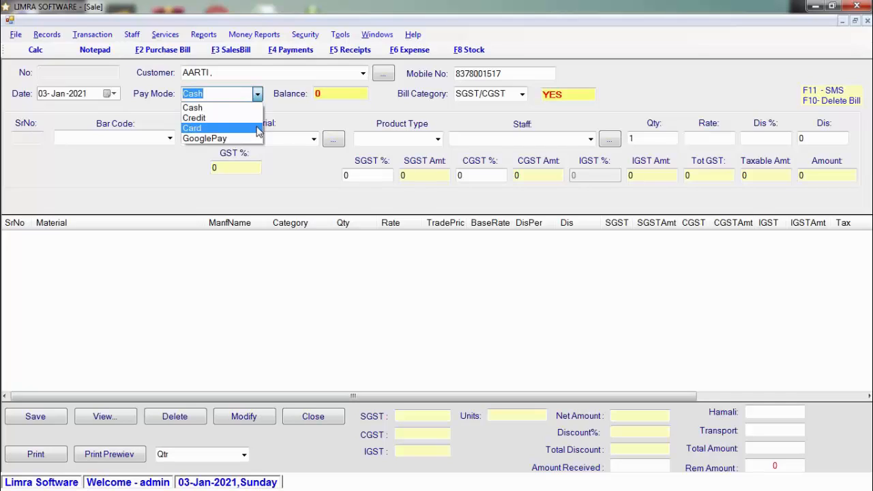
click(253, 109)
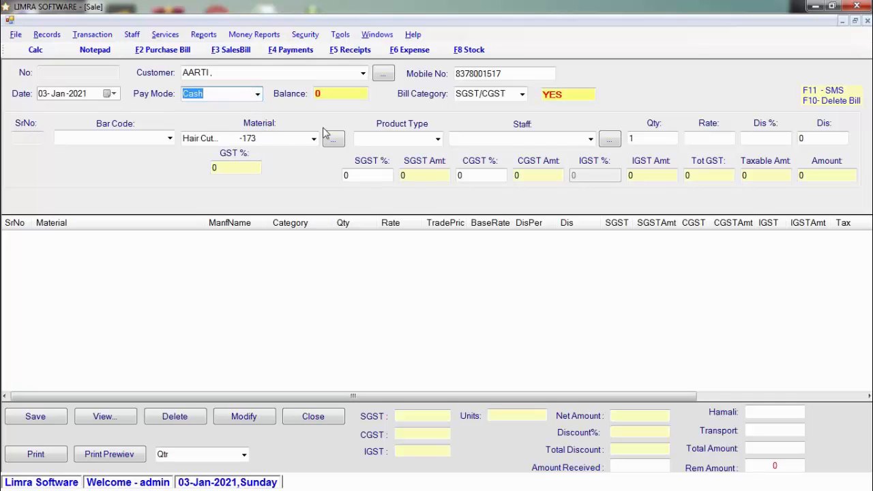
click(511, 75)
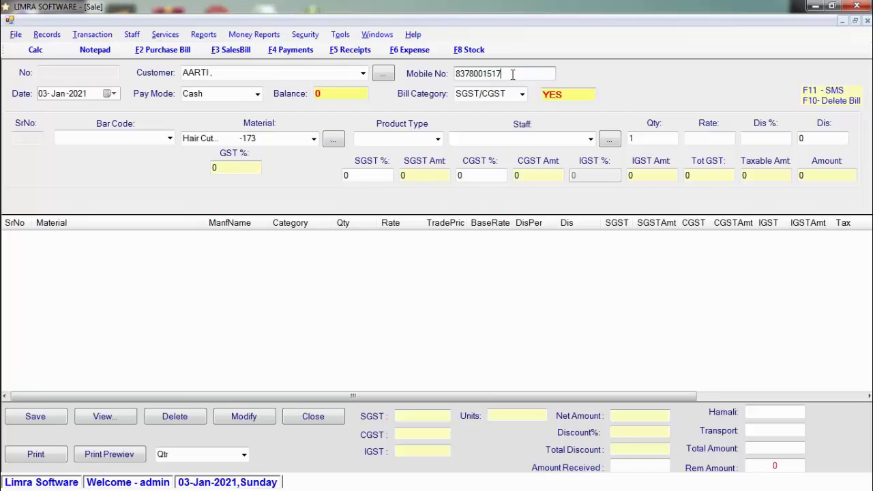
drag(512, 75, 450, 73)
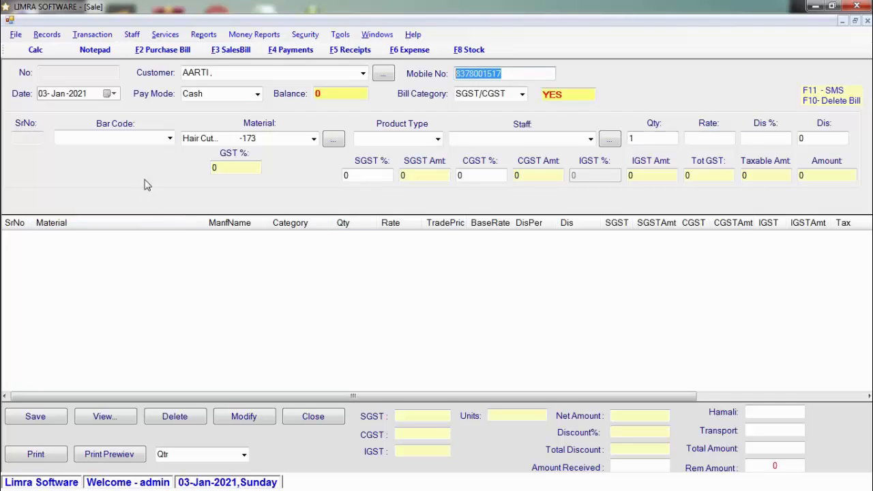
Add 1 SHAMPOO XYZ by bar code 193 at 650, no discount, for the suggested staff member.
click(145, 136)
click(145, 136)
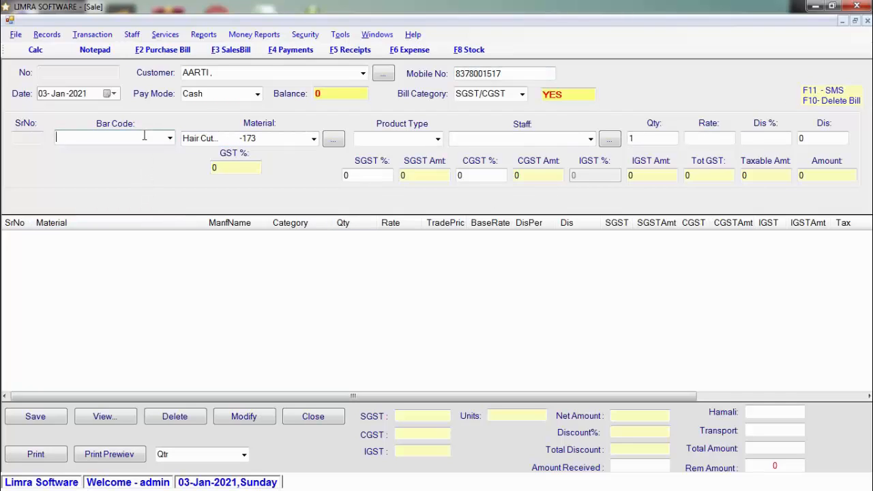
text(193)
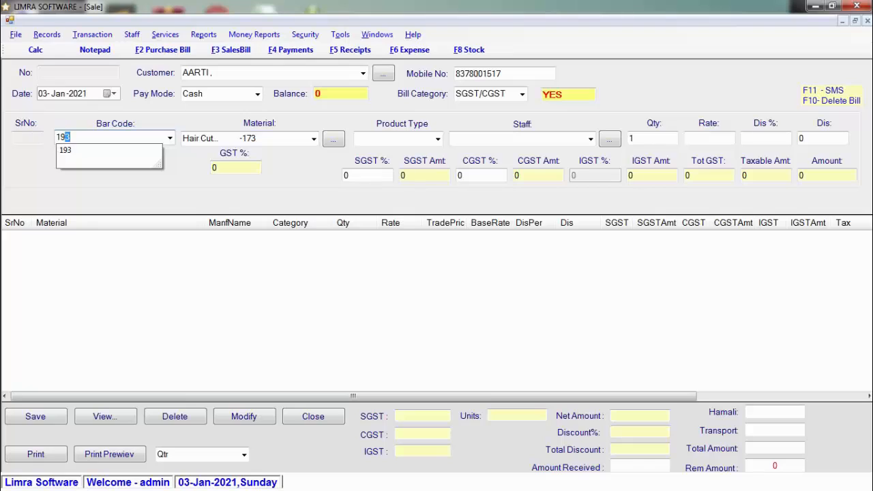
key(Return)
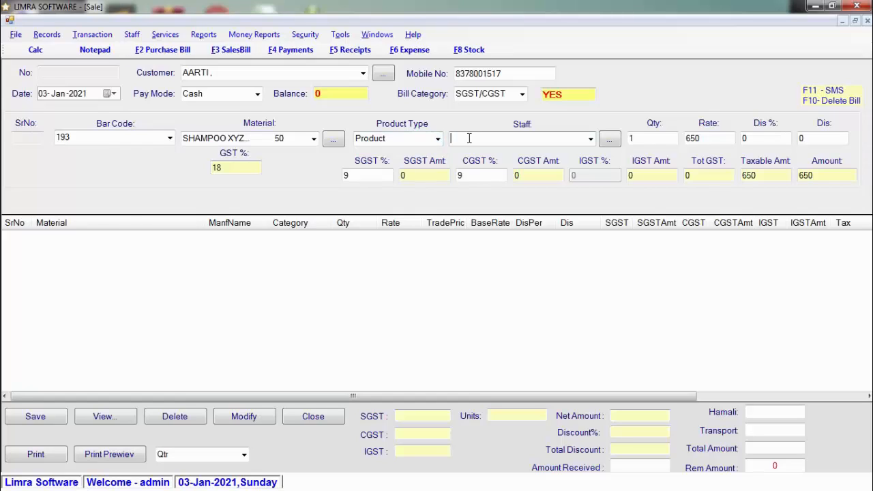
text(AMjad)
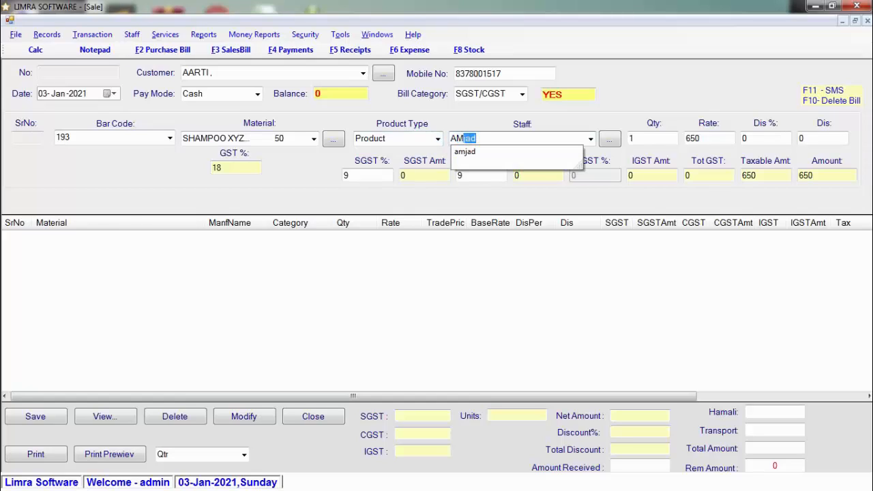
key(Tab)
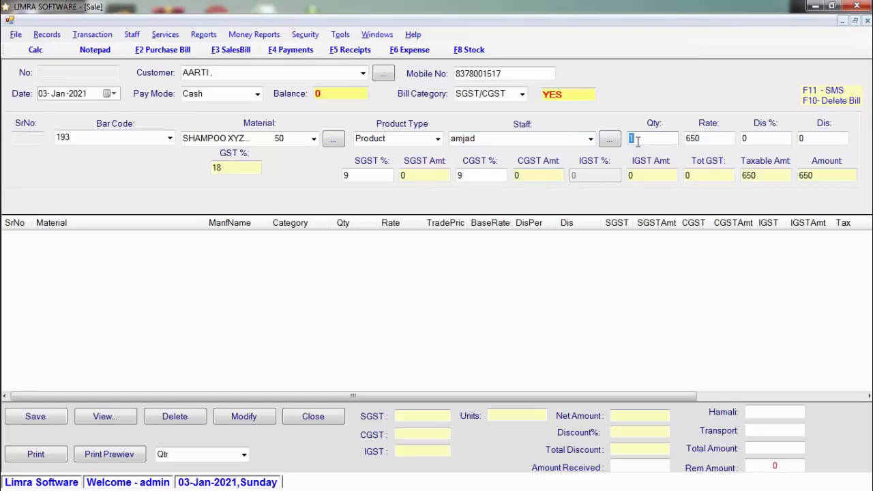
text(1)
key(Tab)
text(650)
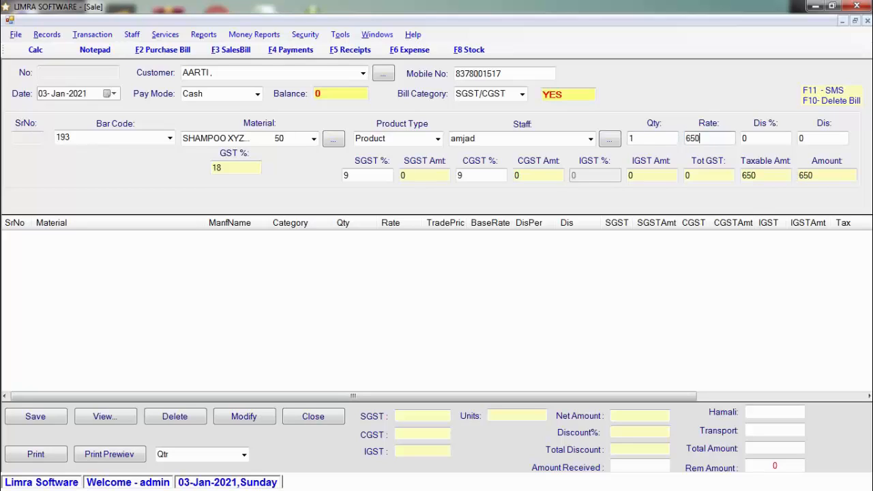
key(Tab)
text(2)
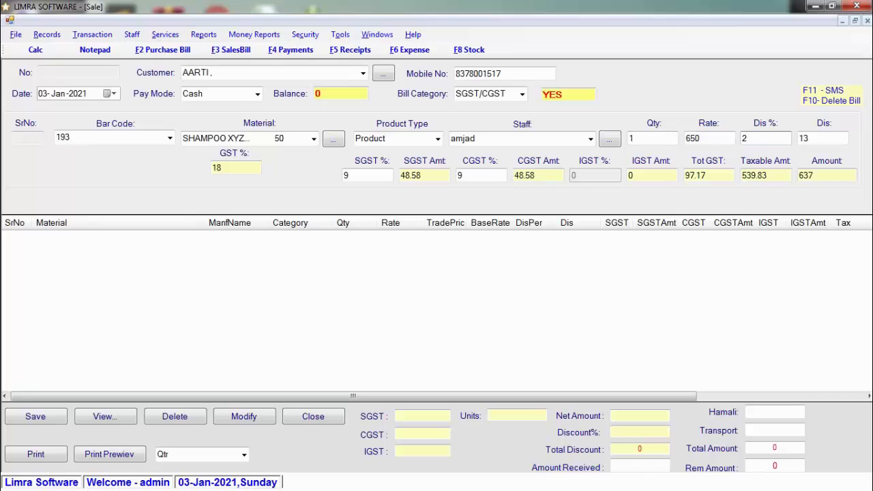
key(BackSpace)
key(Return)
key(Return)
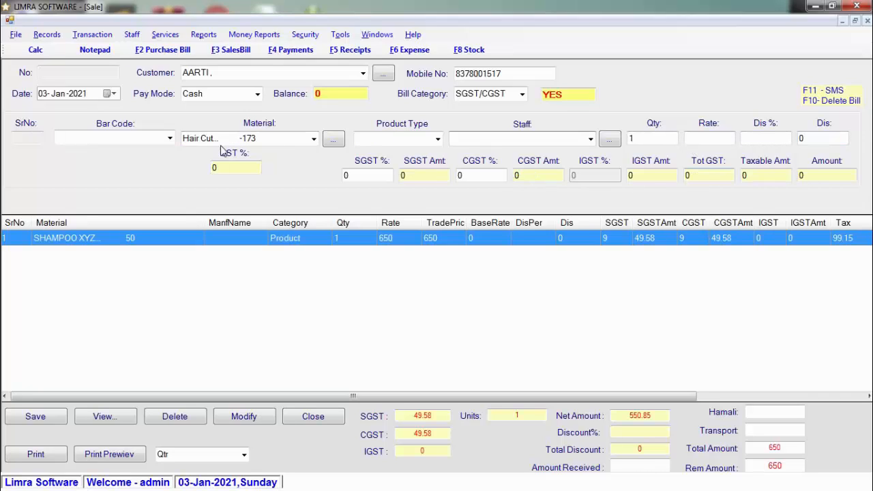
Add a Hair Cut line assigned to a staff member with a 10% discount.
click(286, 138)
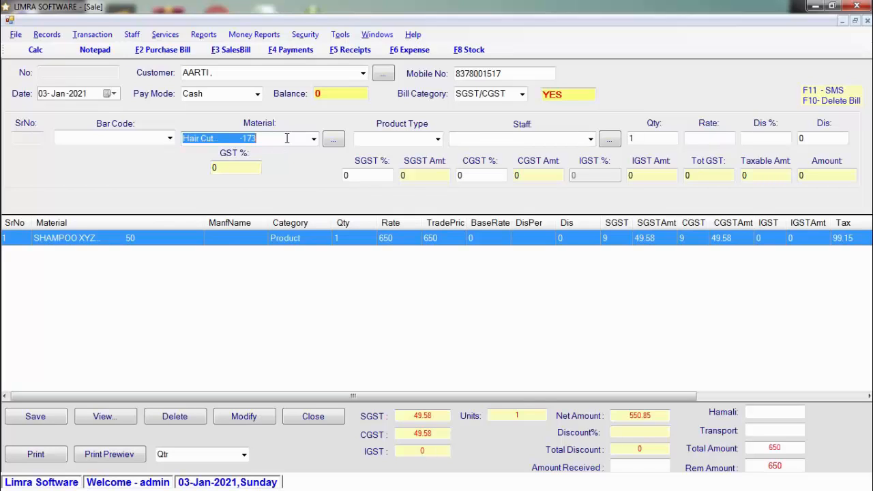
text(HA)
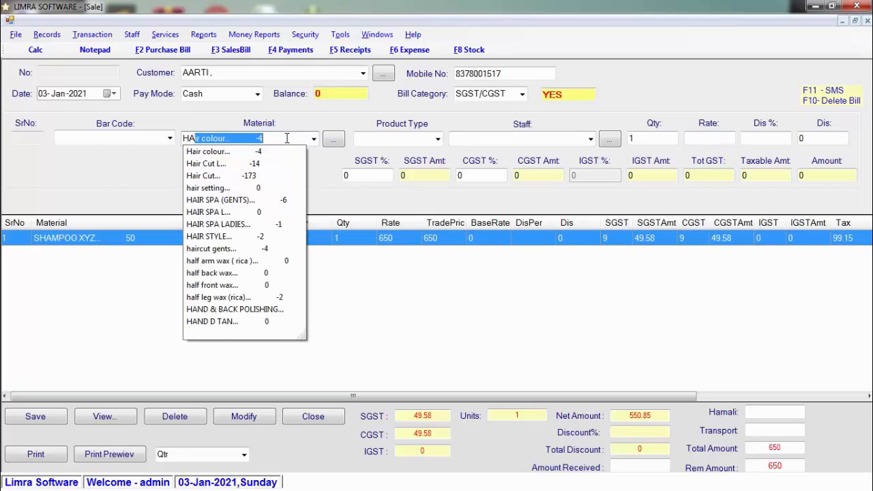
key(Down)
key(Down)
key(Down)
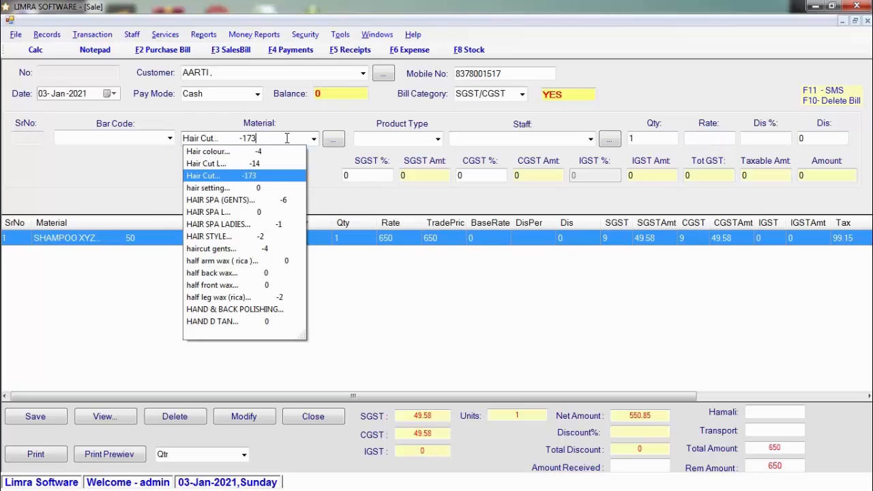
key(Return)
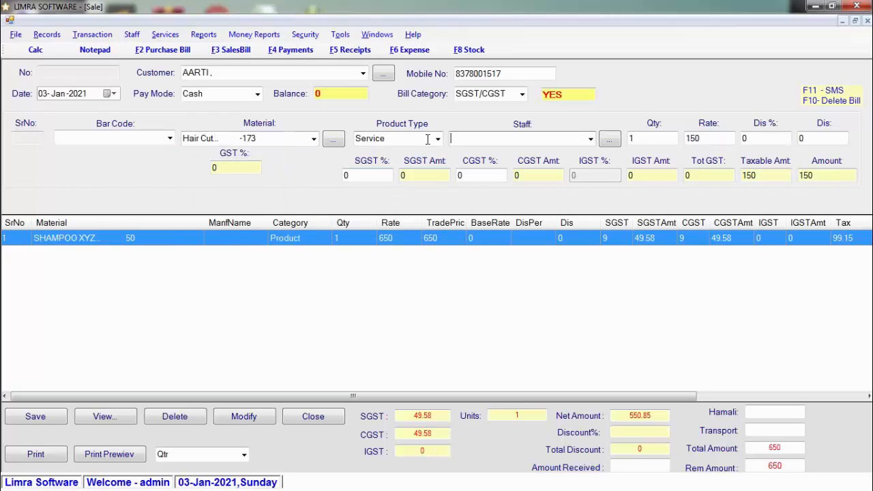
click(590, 139)
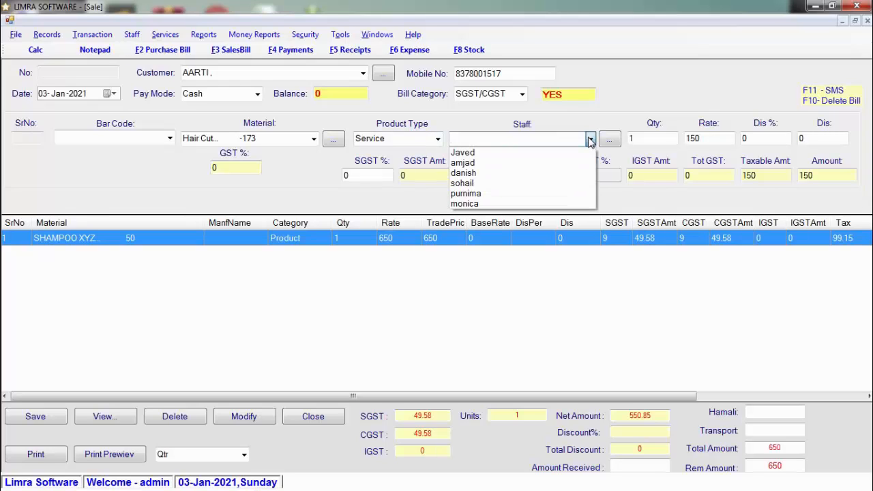
click(575, 173)
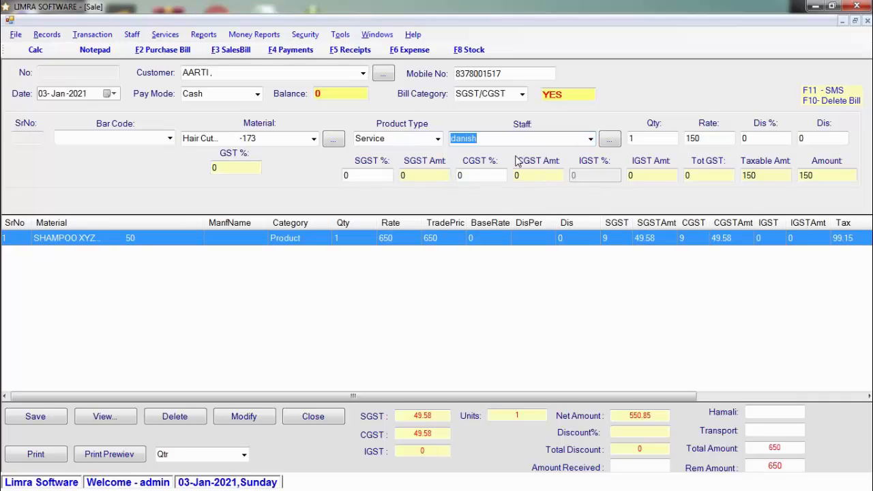
key(Tab)
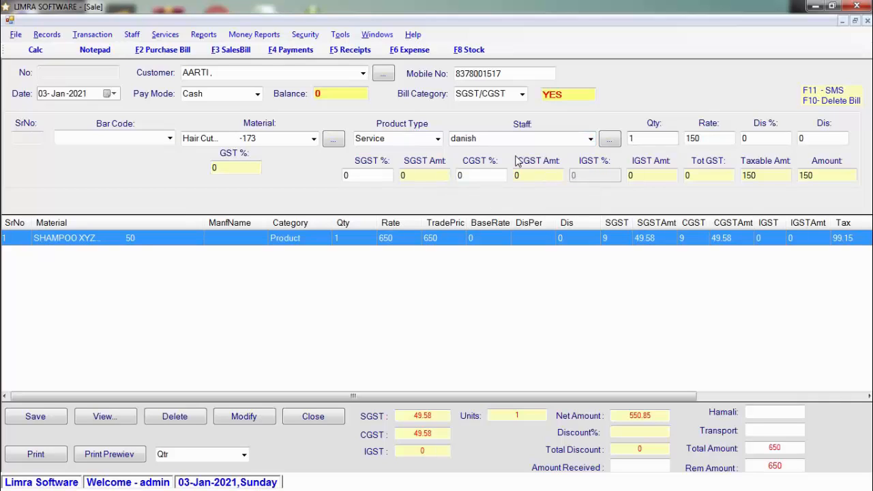
key(Tab)
key(Tab)
text(10)
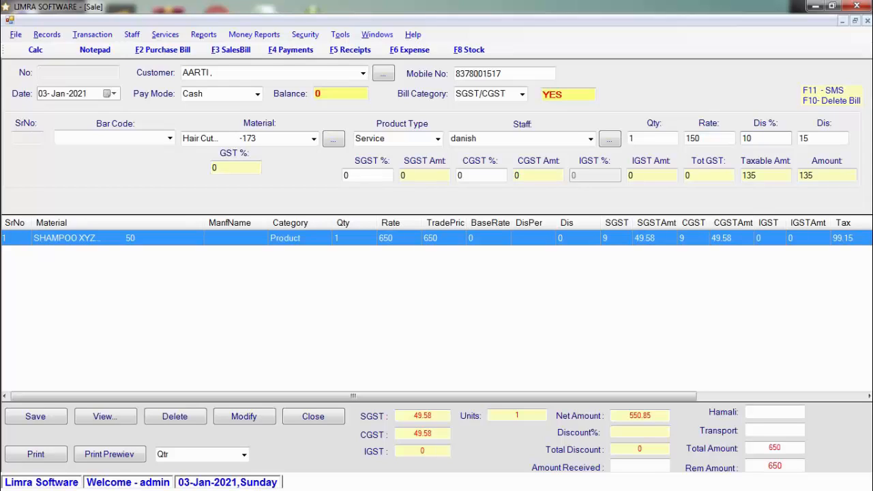
key(Return)
key(Return)
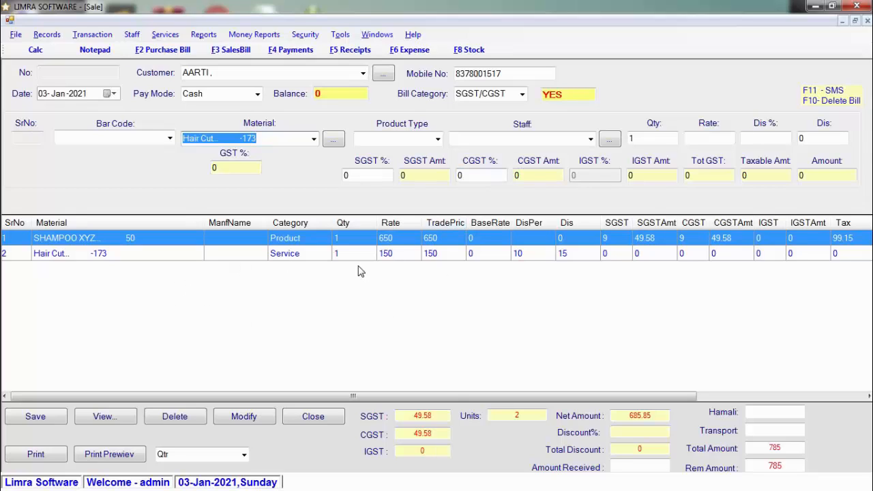
Check the 785 amount due and save the bill as number 310.
drag(599, 397, 763, 398)
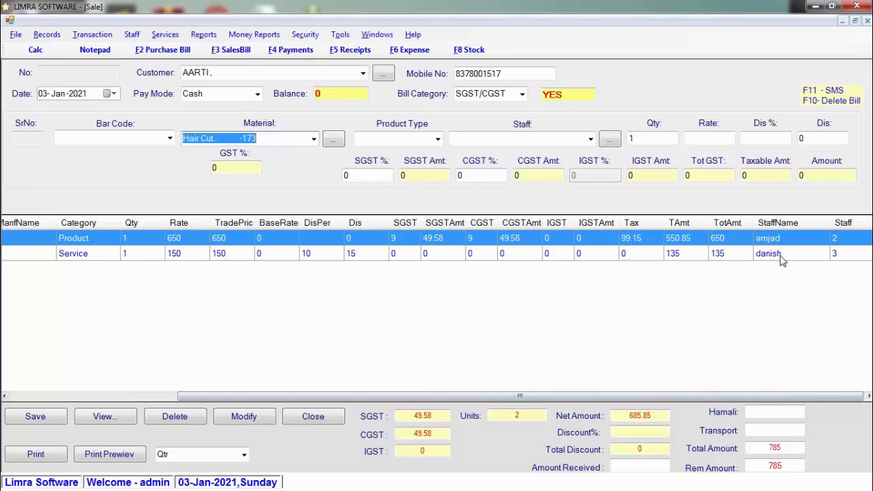
click(781, 257)
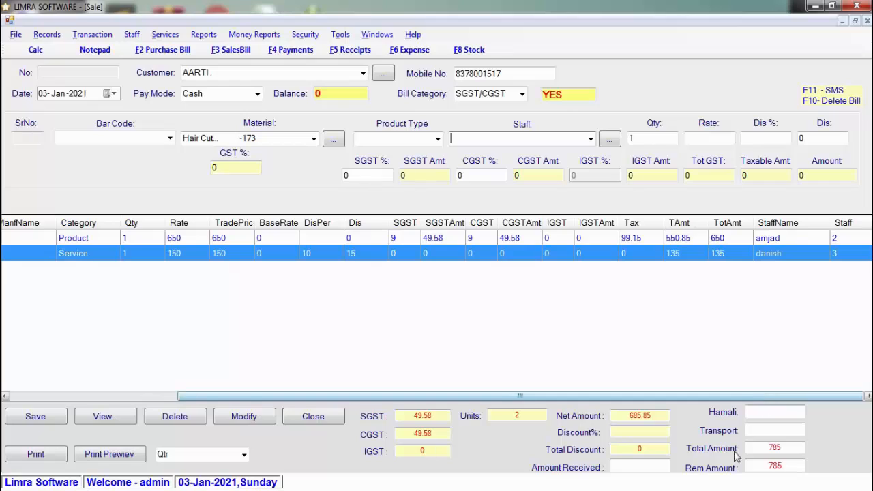
double_click(785, 465)
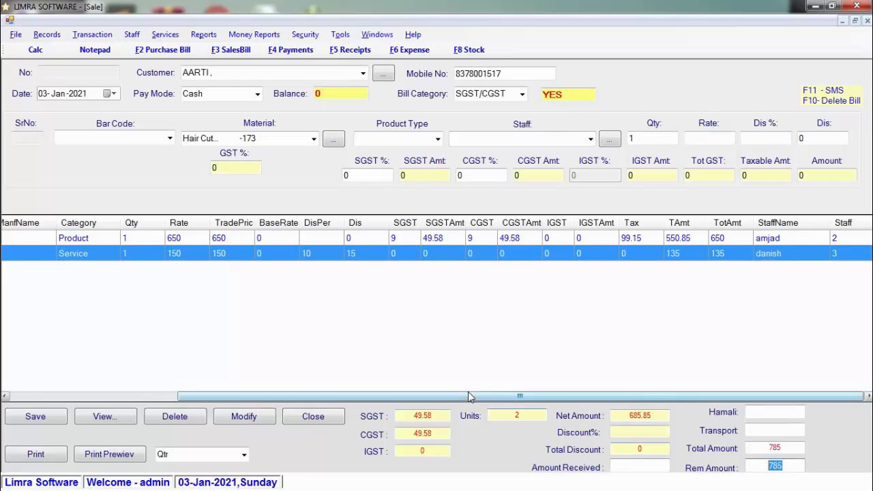
drag(473, 395, 10, 402)
click(36, 417)
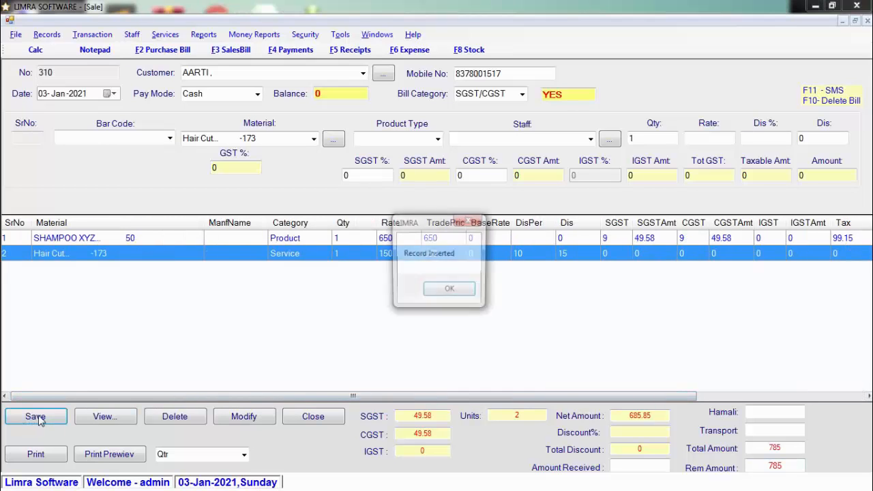
click(451, 291)
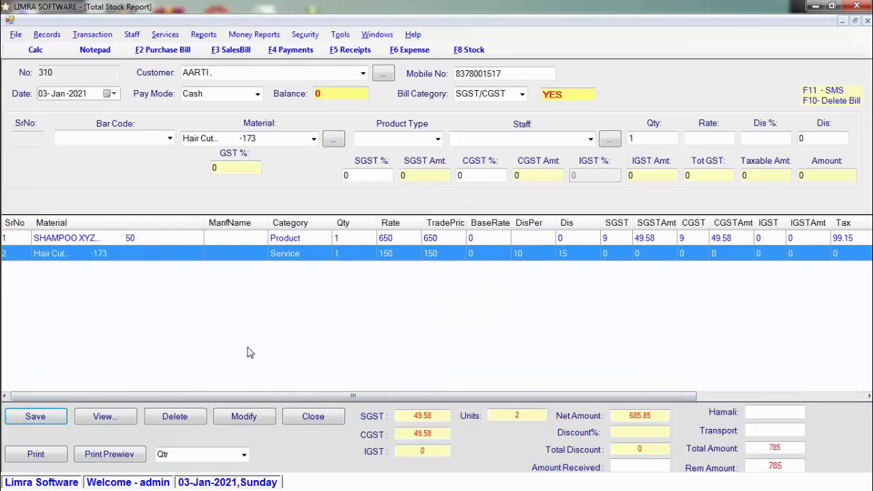
Reload the stock report for SHAMPOO XYZ, now showing 1 sold and 49 left worth 31850.
click(130, 456)
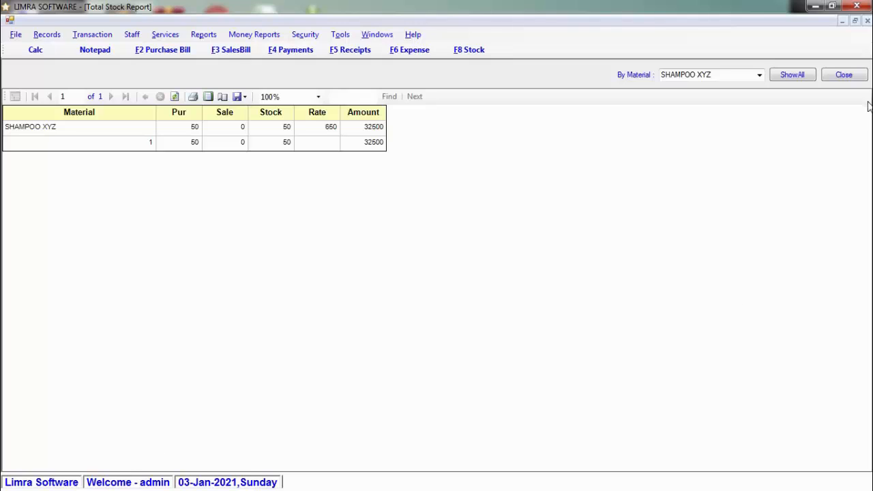
click(744, 78)
click(743, 76)
key(BackSpace)
key(Down)
key(Return)
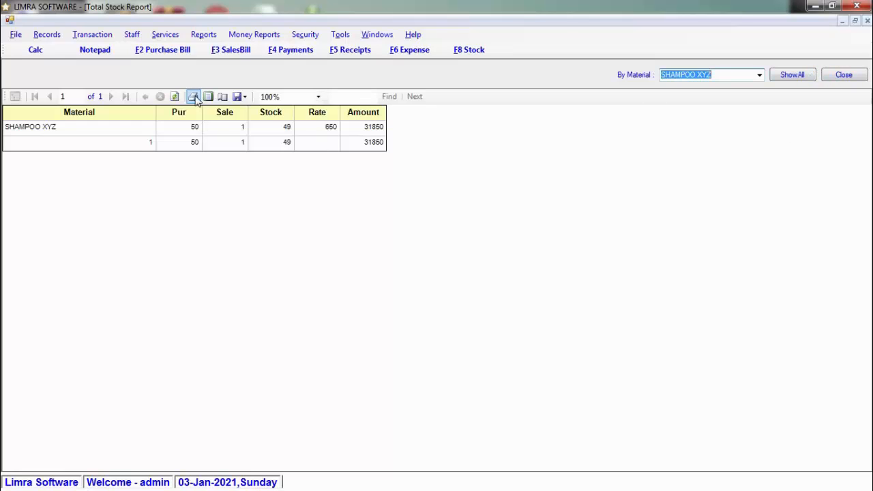
Look at the Export format choices, then close the stock report.
click(246, 100)
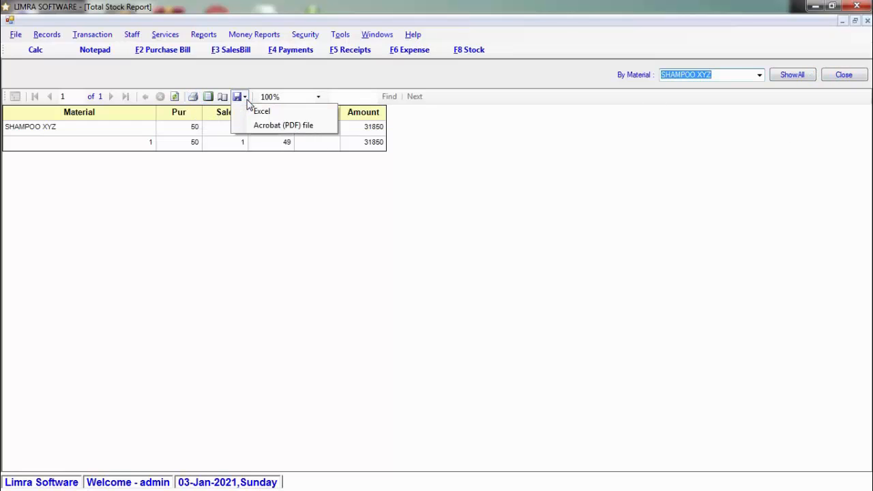
click(434, 216)
click(854, 79)
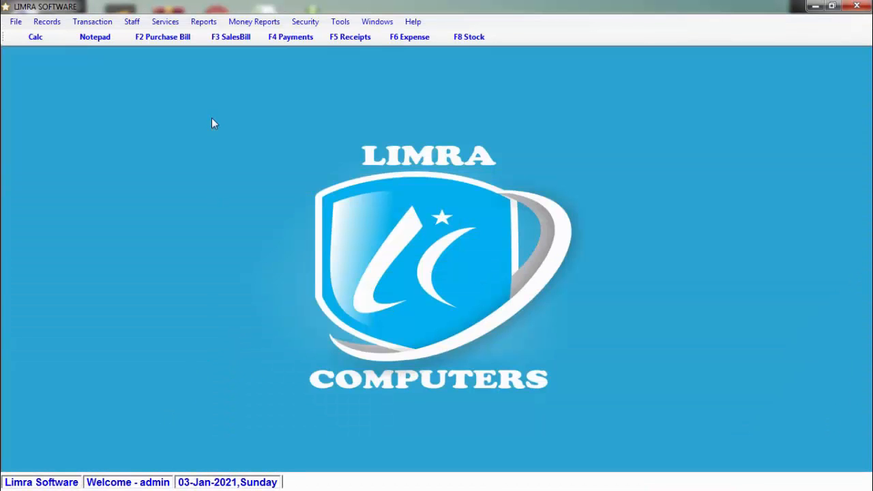
Load saved sale 310 into the Sale form and preview its receipt totalling 685.85.
click(236, 36)
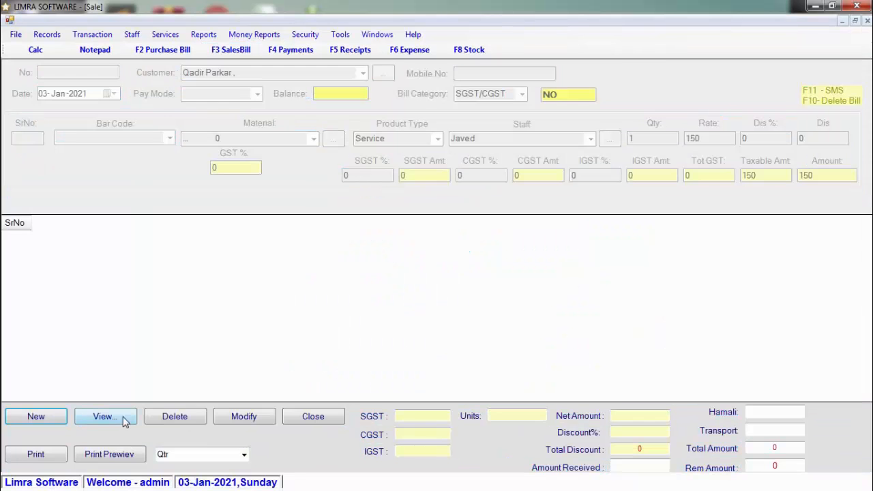
click(123, 417)
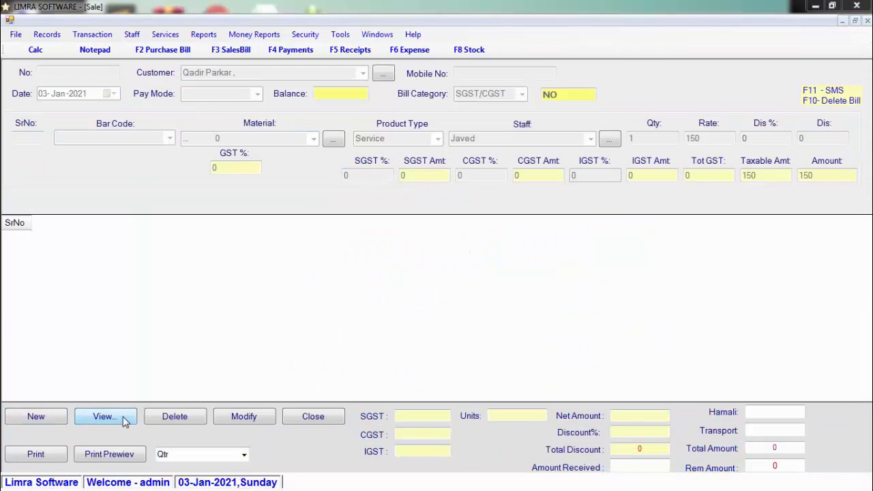
click(469, 39)
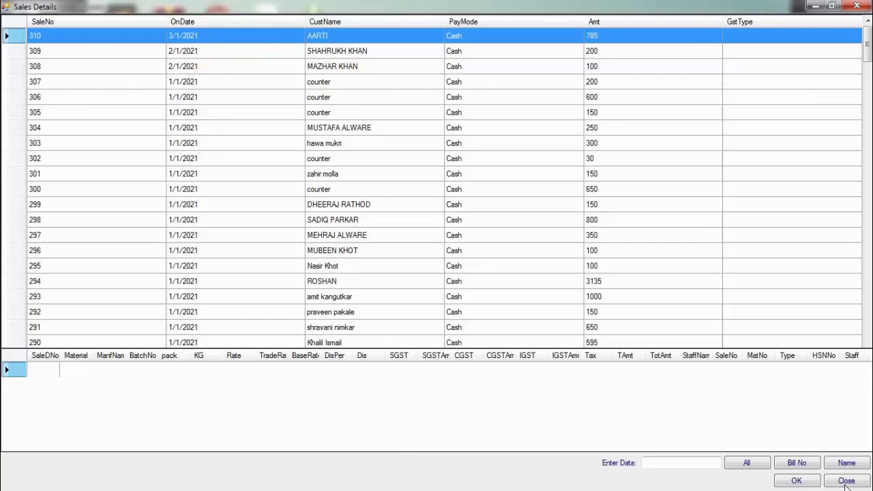
click(797, 480)
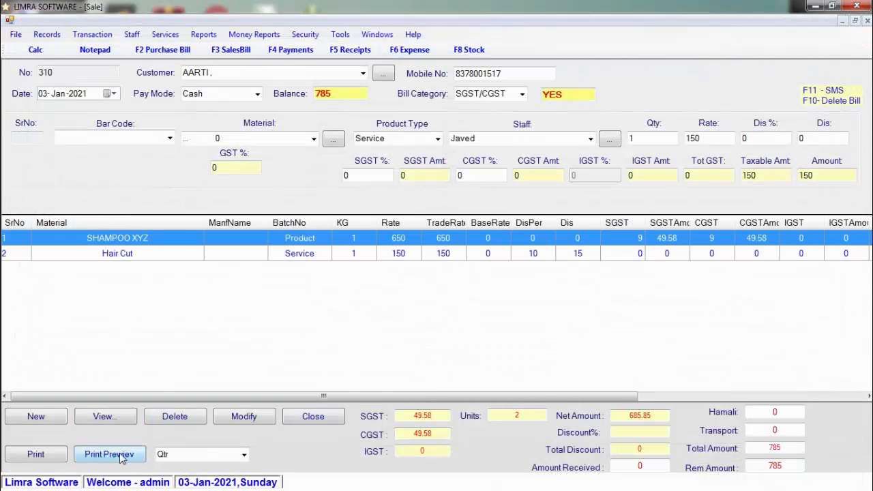
click(114, 452)
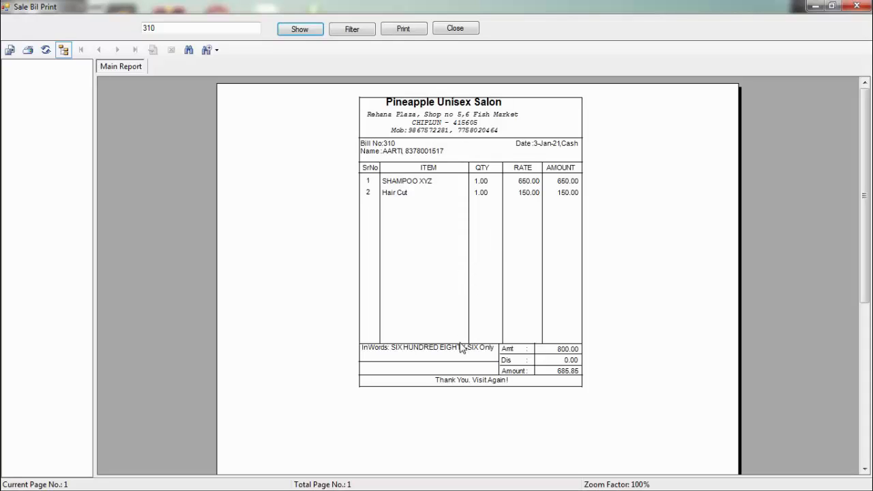
click(454, 29)
Preview bill 310 as a Small size GST invoice.
click(243, 456)
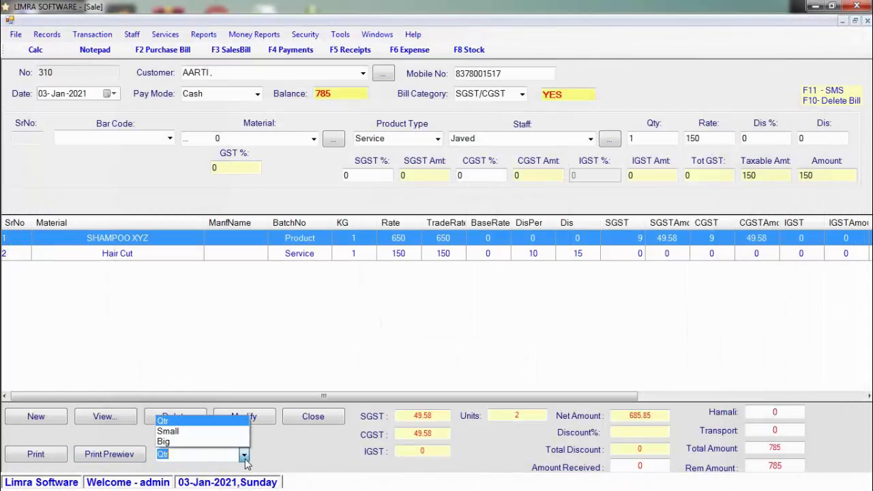
click(225, 431)
click(107, 456)
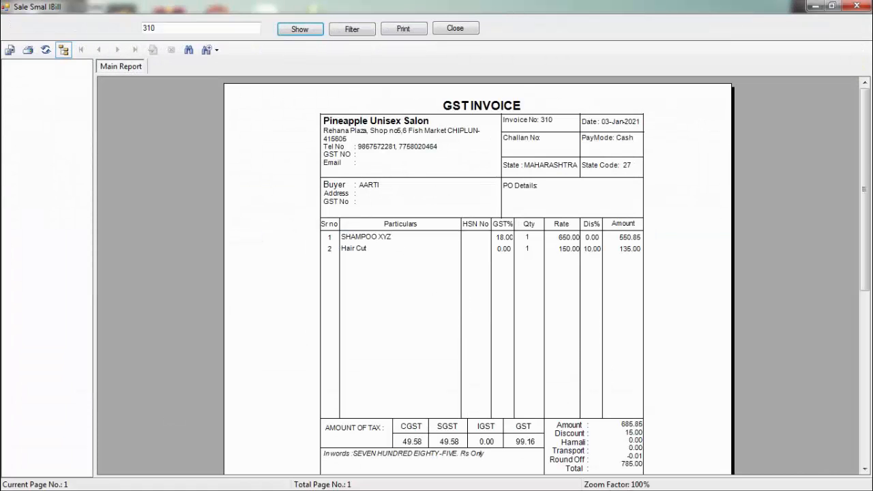
scroll(867, 227, down, 2)
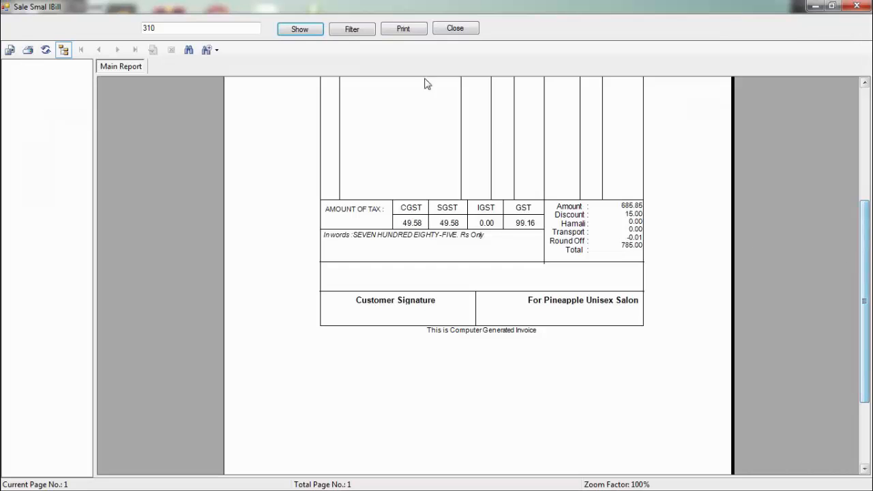
click(468, 30)
Preview bill 310 as a Big size GST invoice, then close the Sale form.
click(235, 454)
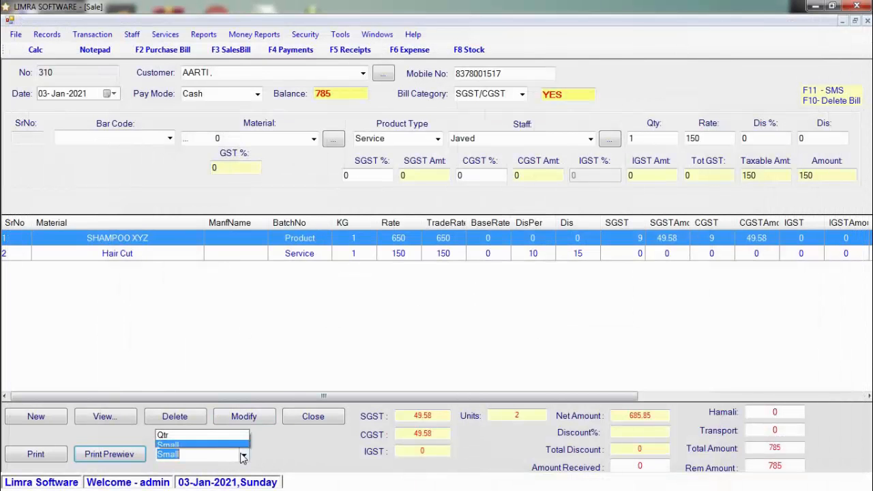
click(176, 440)
click(110, 457)
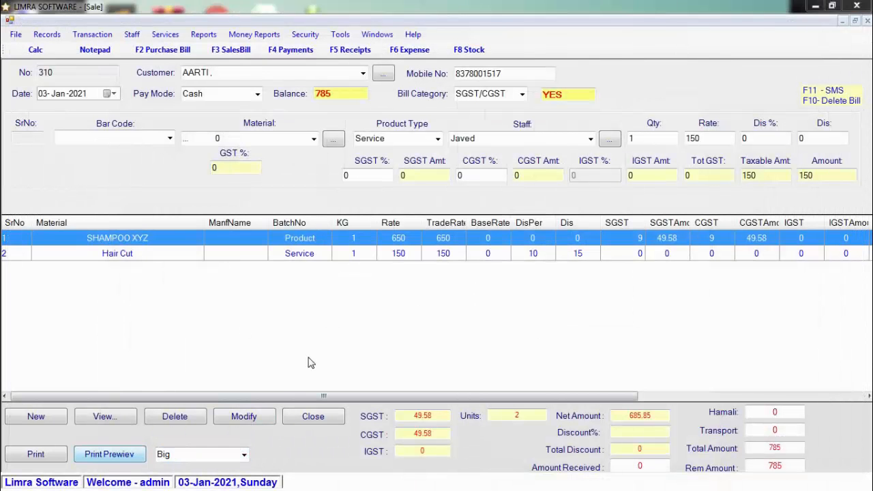
drag(861, 155, 831, 161)
click(463, 31)
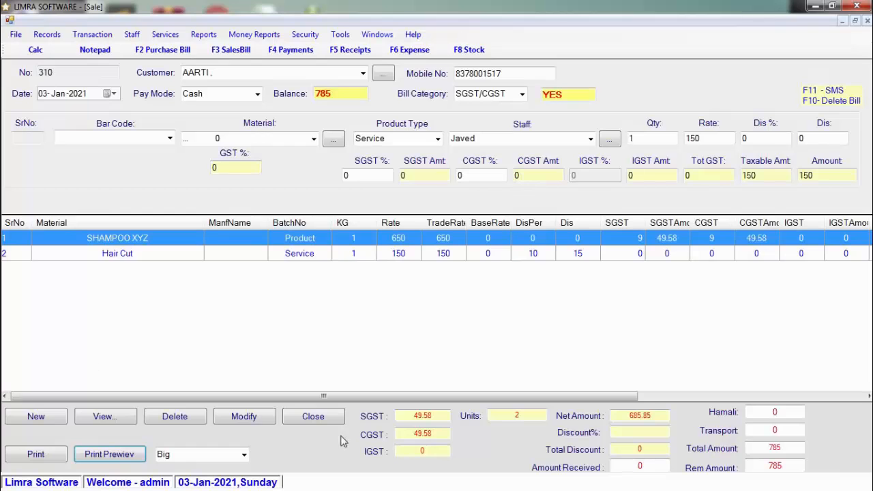
click(310, 418)
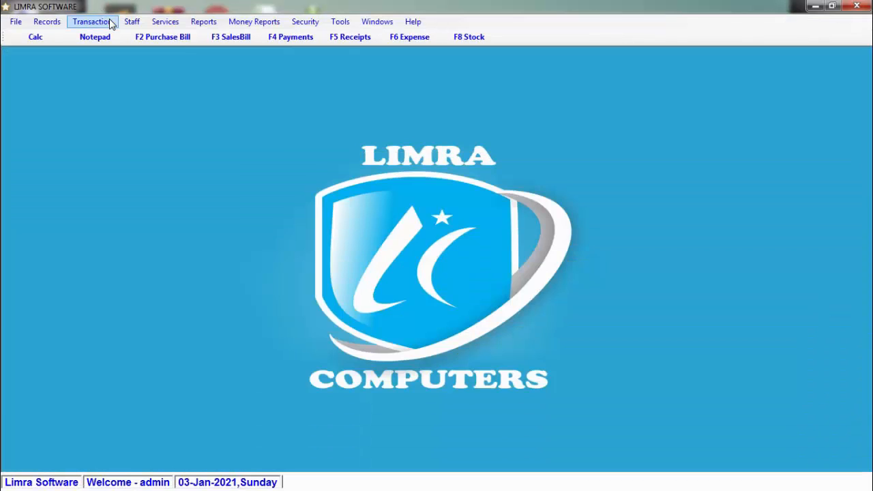
Choose Outward from the Transaction menu to open the stock entry form.
click(109, 23)
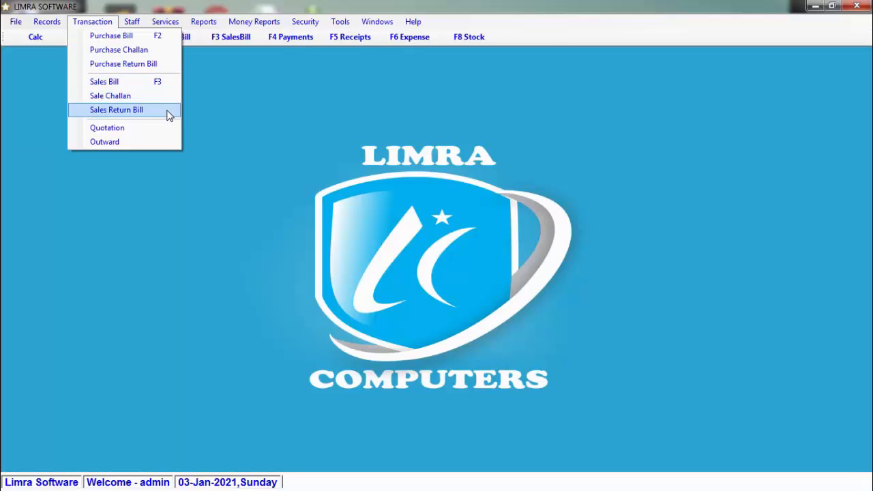
click(169, 148)
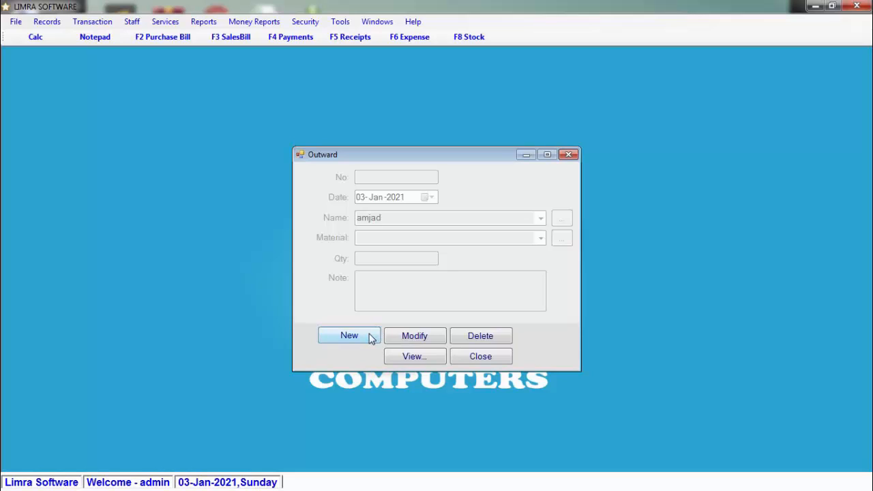
Fill a new outward entry issuing 2 SHAMPOO XYZ to the first staff member.
click(370, 337)
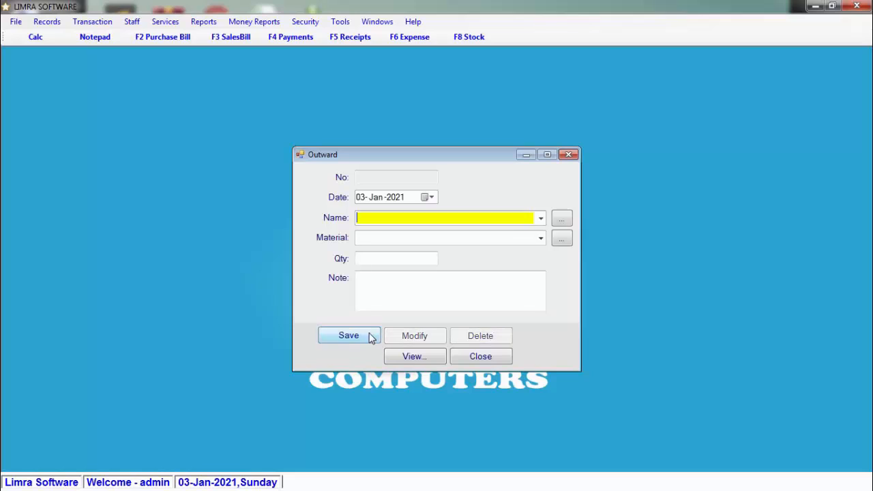
click(540, 218)
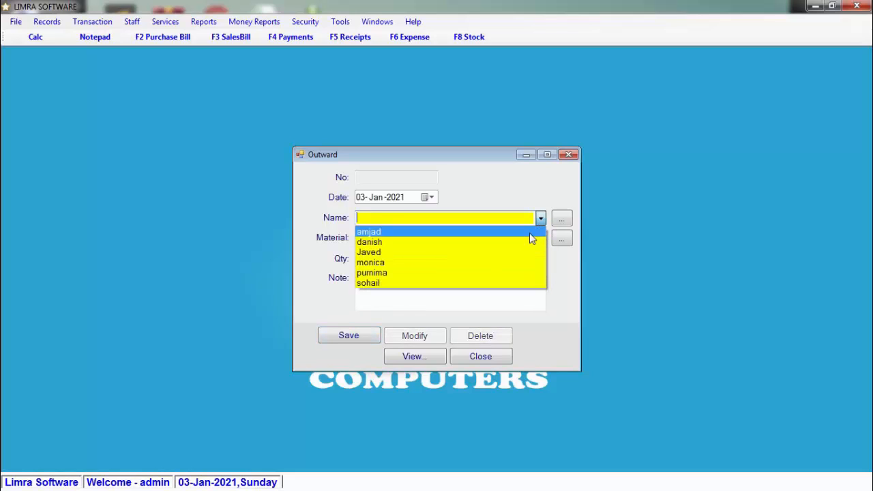
click(529, 232)
click(516, 238)
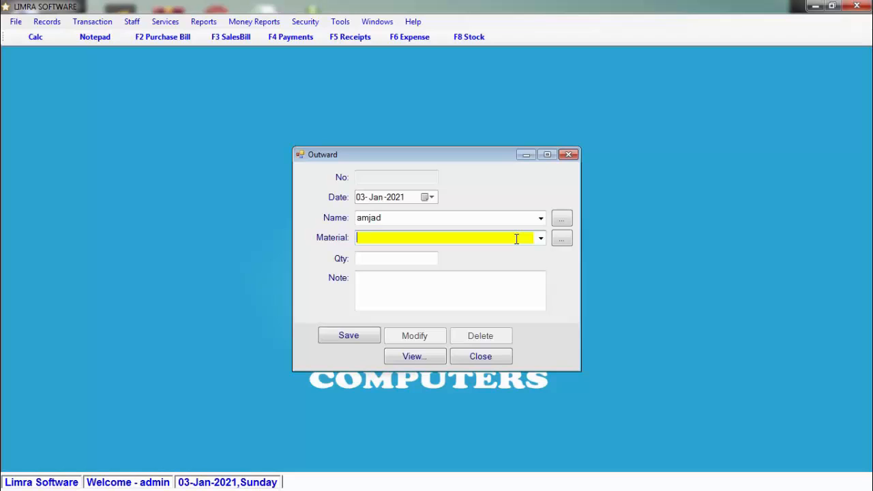
text(SHAMPOO XYZ)
key(Down)
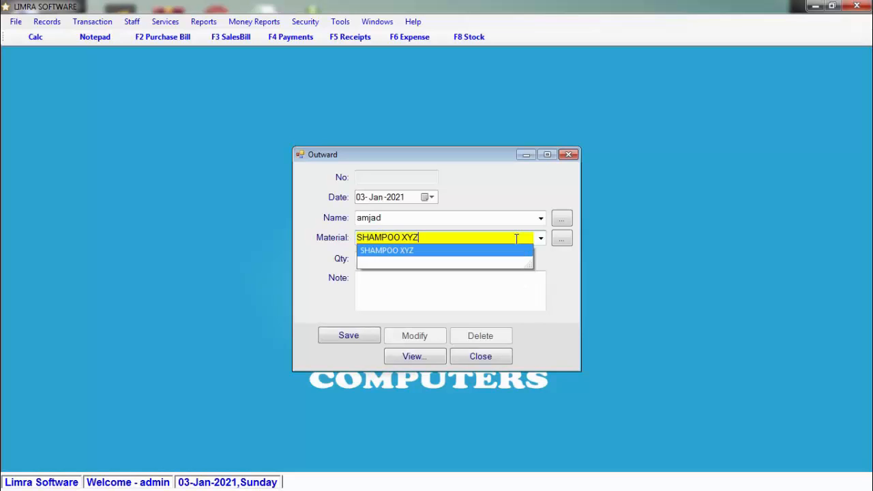
key(Return)
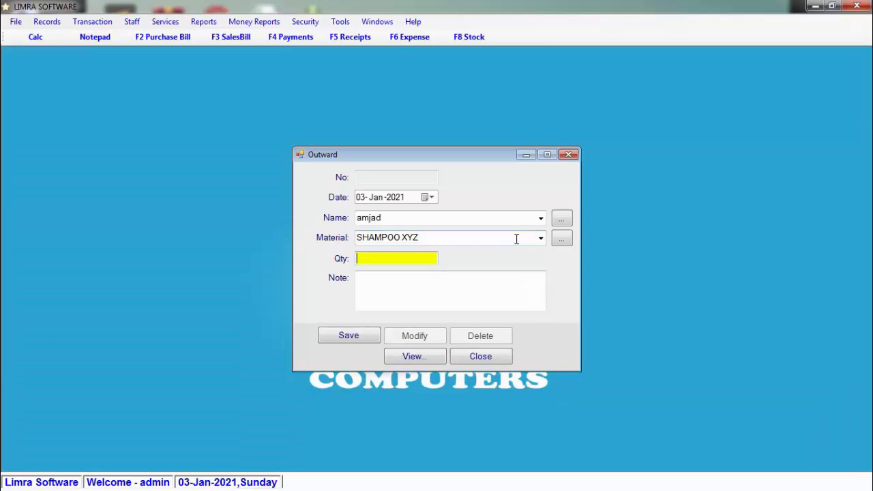
text(2)
key(Return)
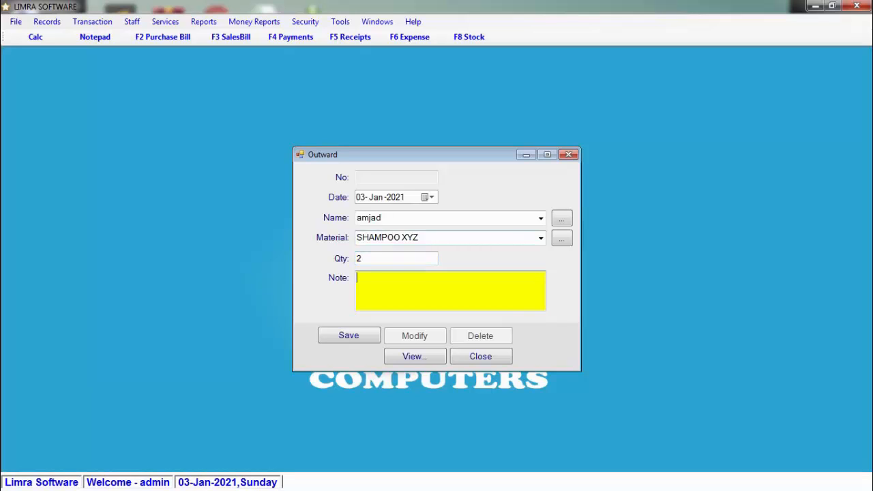
key(Return)
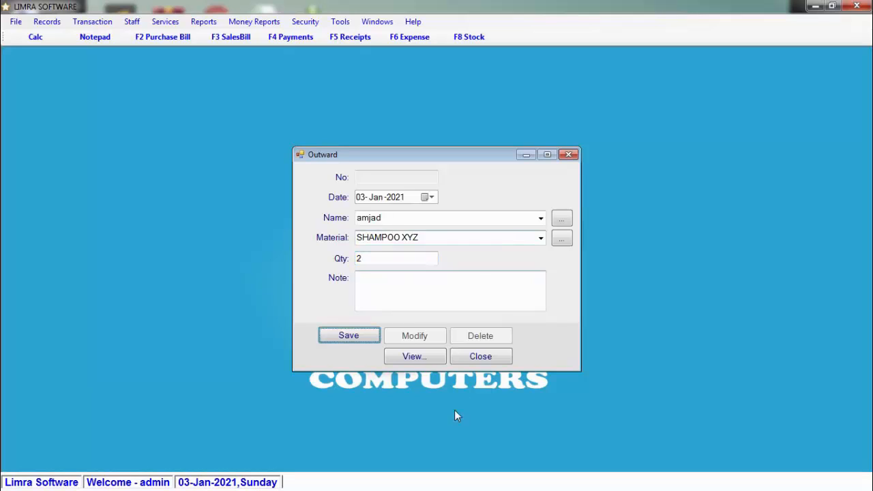
Save the outward entry as entry 2 and close the form.
click(446, 279)
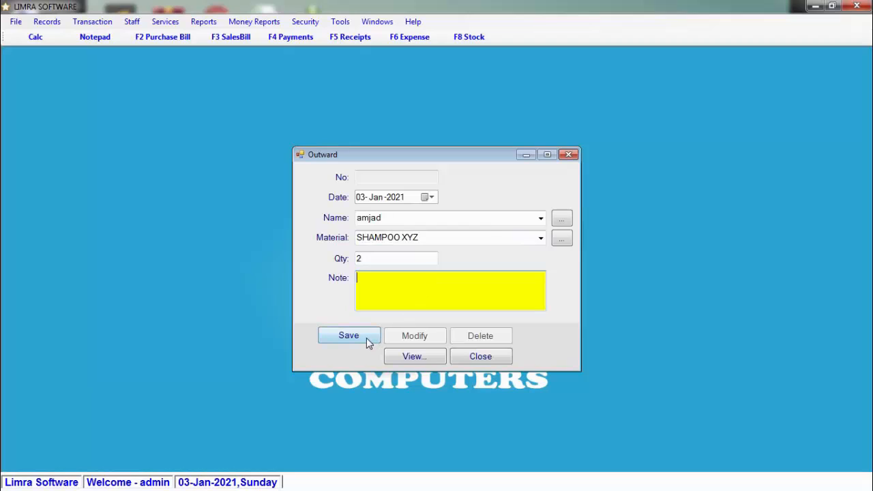
click(368, 338)
click(448, 293)
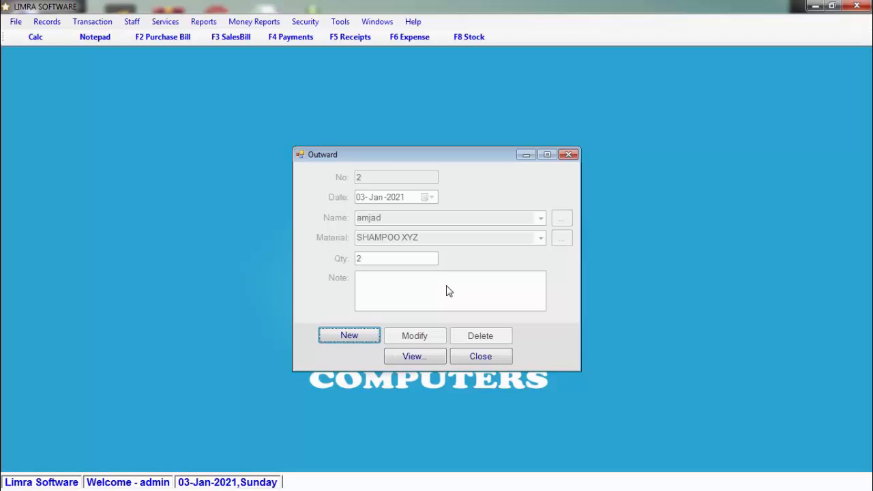
key(Escape)
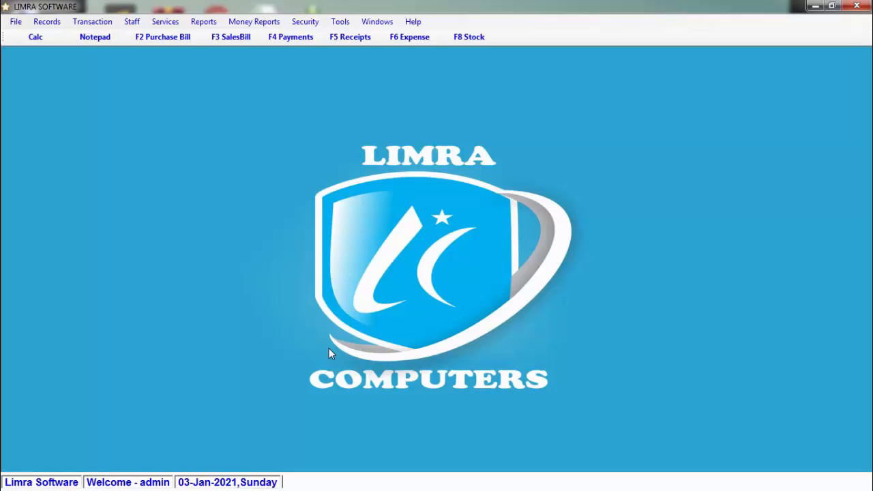
click(132, 21)
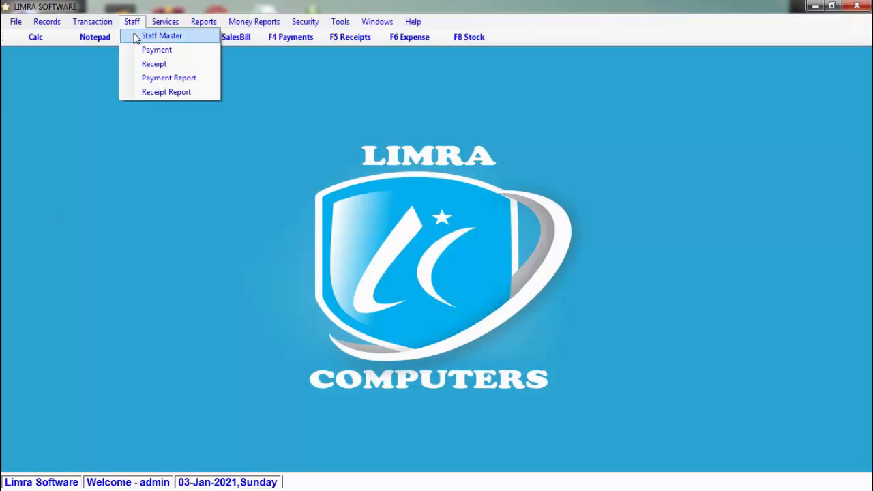
click(136, 37)
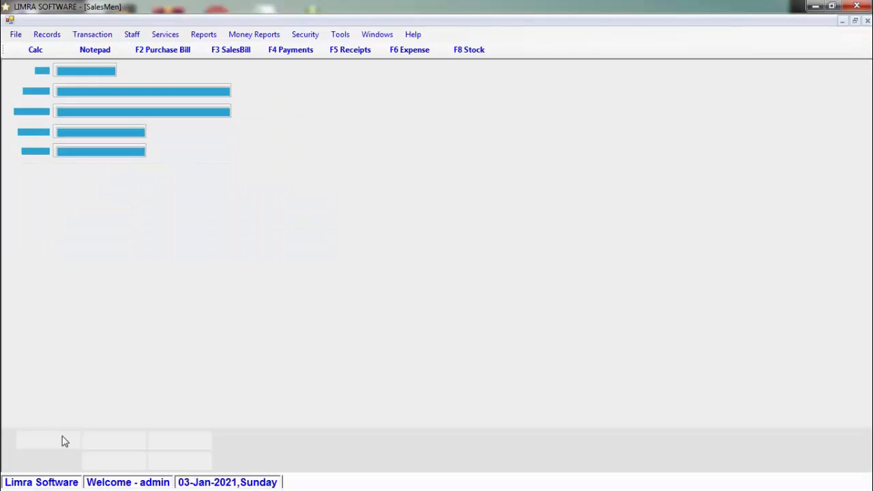
click(64, 439)
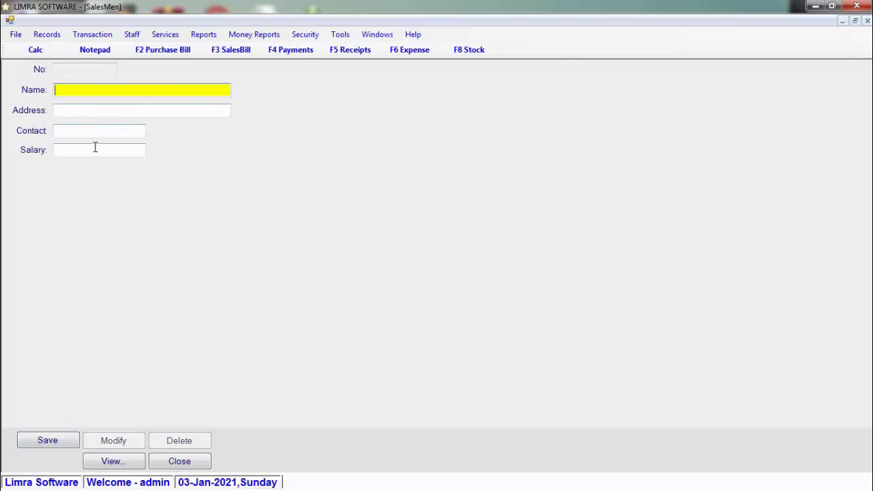
click(95, 147)
click(203, 462)
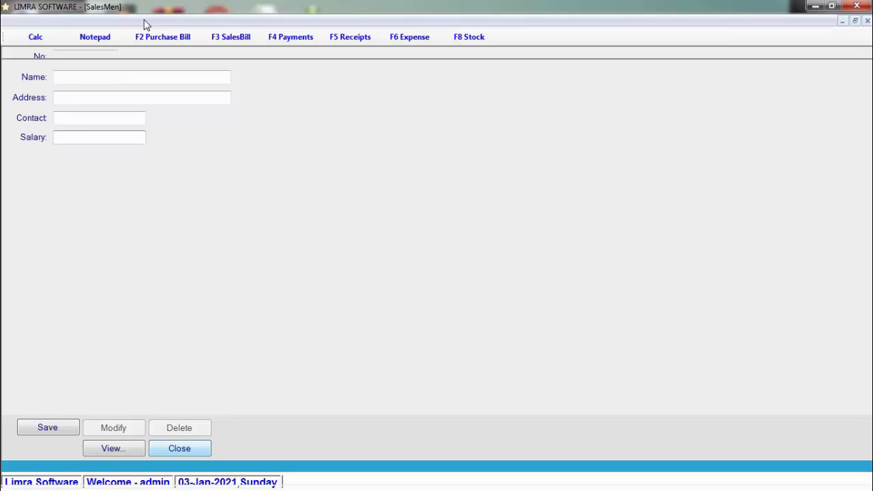
click(143, 21)
Start a new staff payment for a staff member, keeping Salary as the type.
click(169, 53)
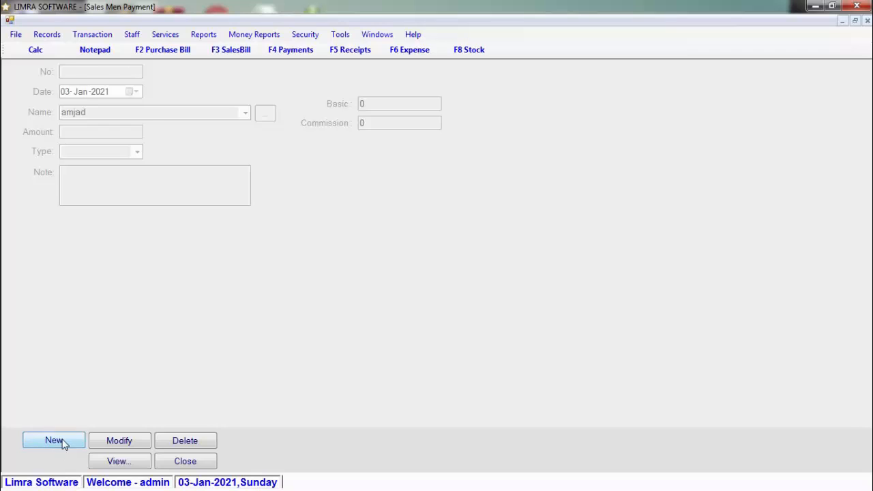
click(58, 442)
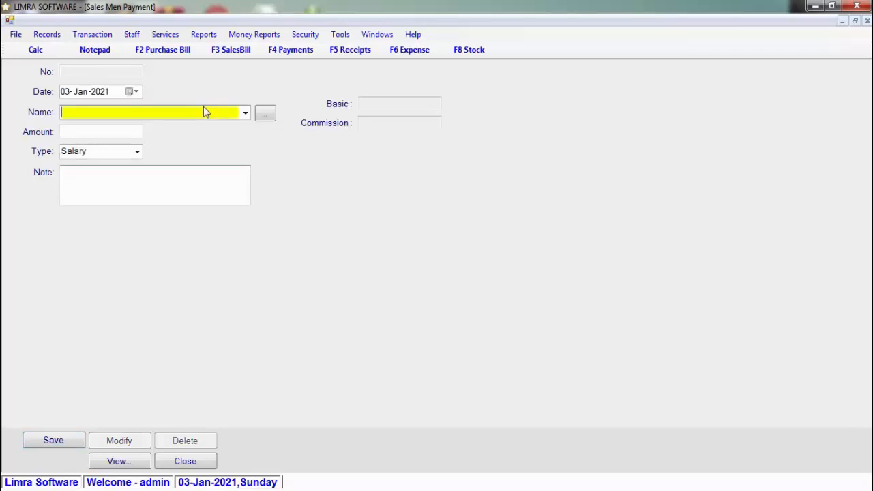
click(245, 114)
click(232, 134)
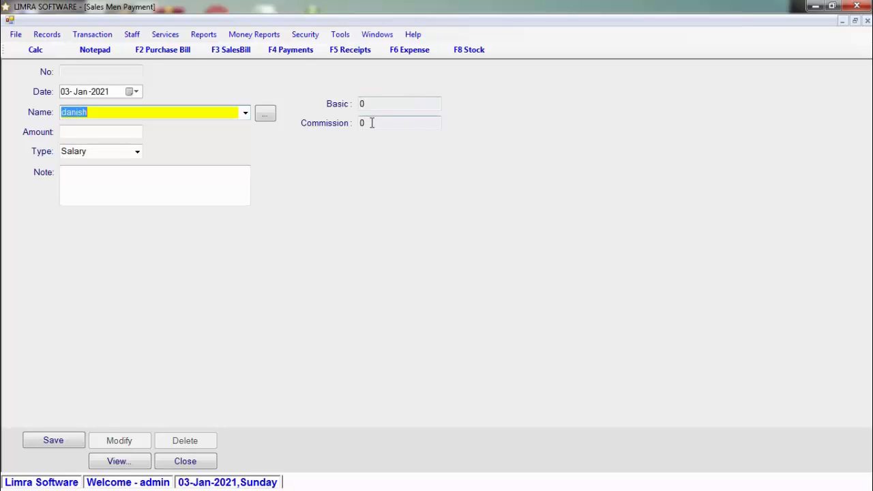
click(108, 135)
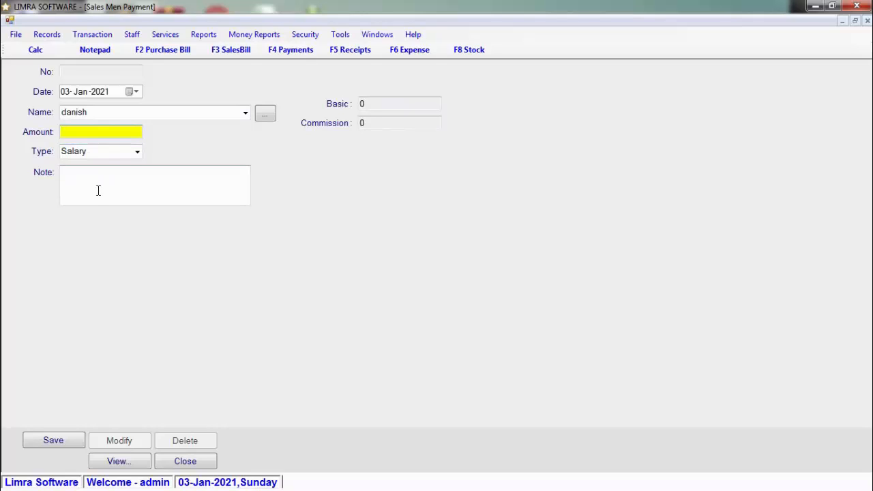
click(138, 151)
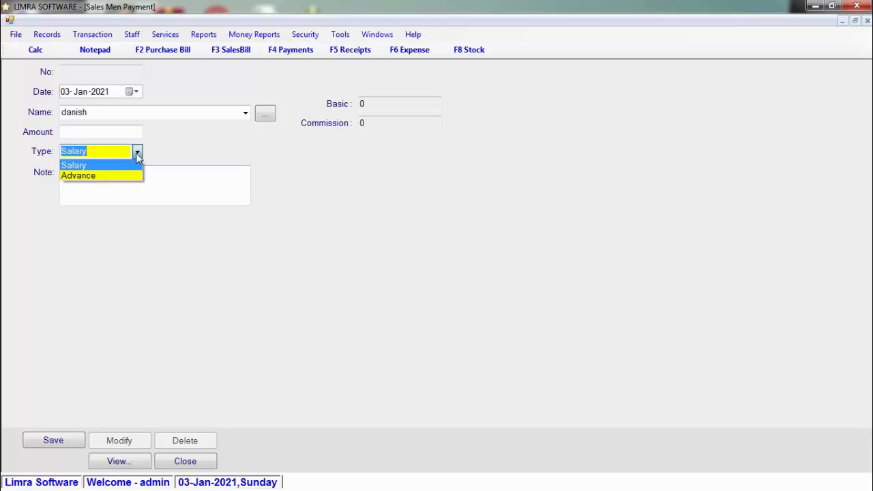
click(104, 330)
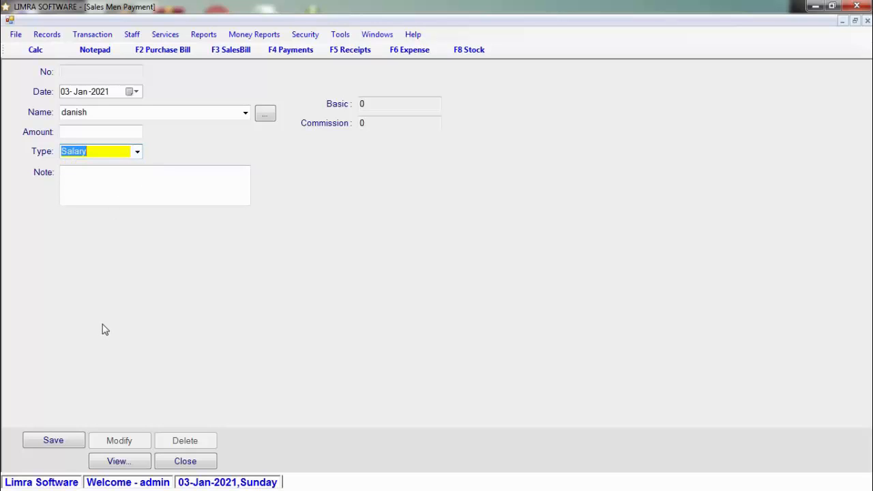
Close the staff payment form unsaved and bring up the Services menu.
click(209, 466)
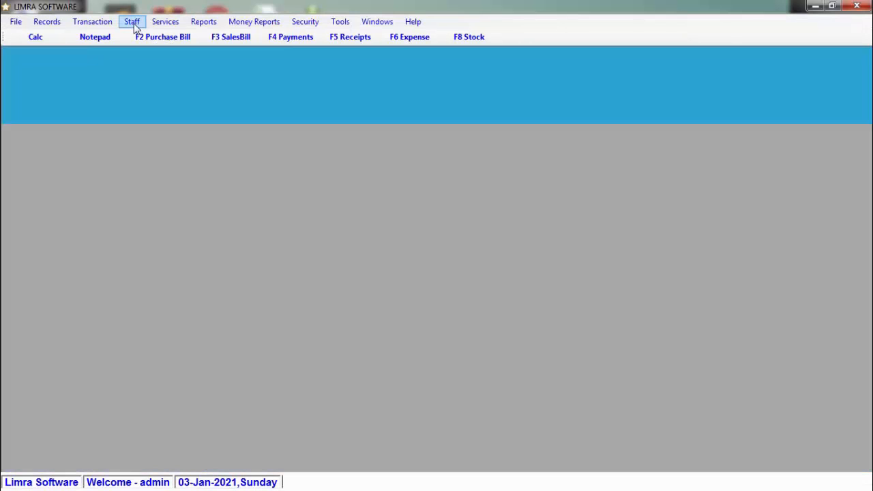
click(133, 23)
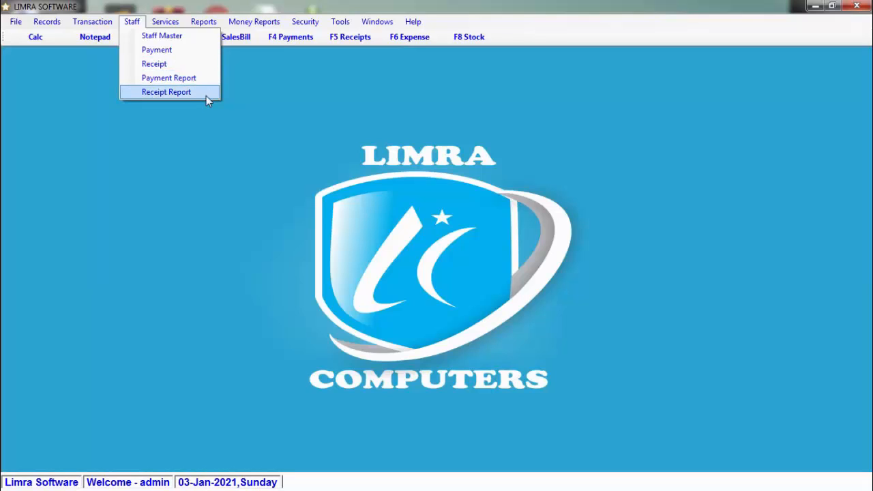
mouse_move(171, 22)
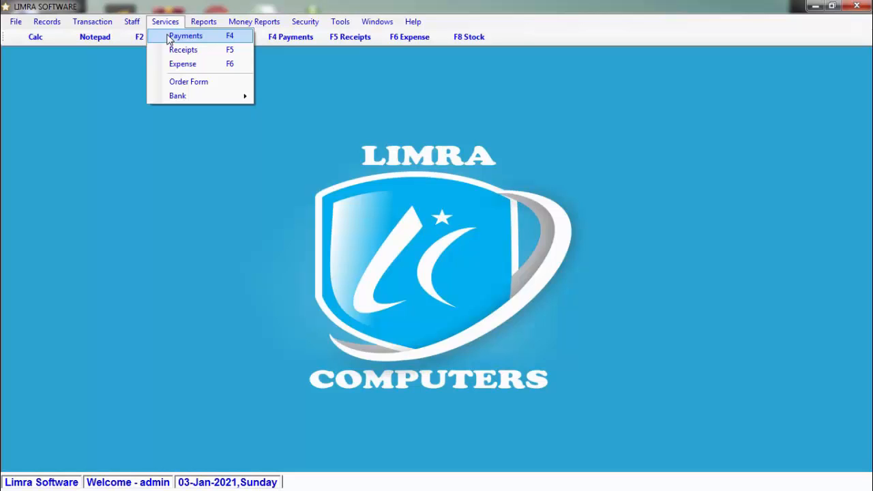
Start a new payment, trying Bank mode before switching back to Cash.
click(180, 36)
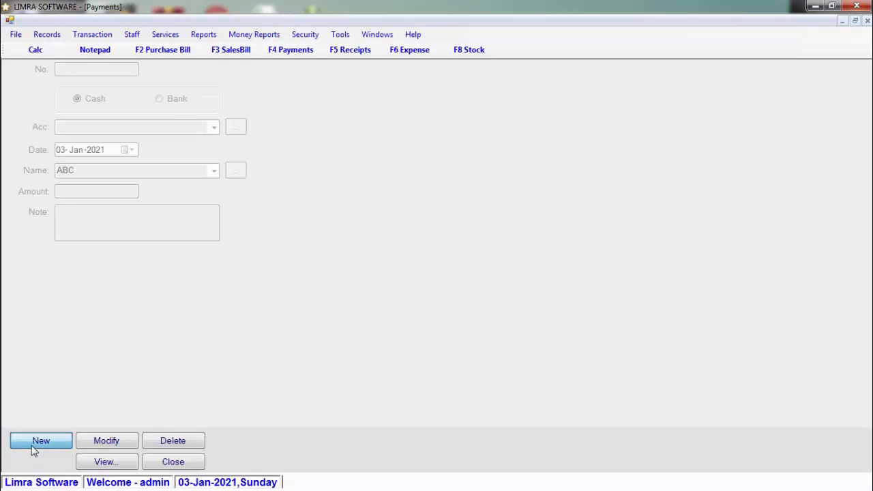
click(35, 444)
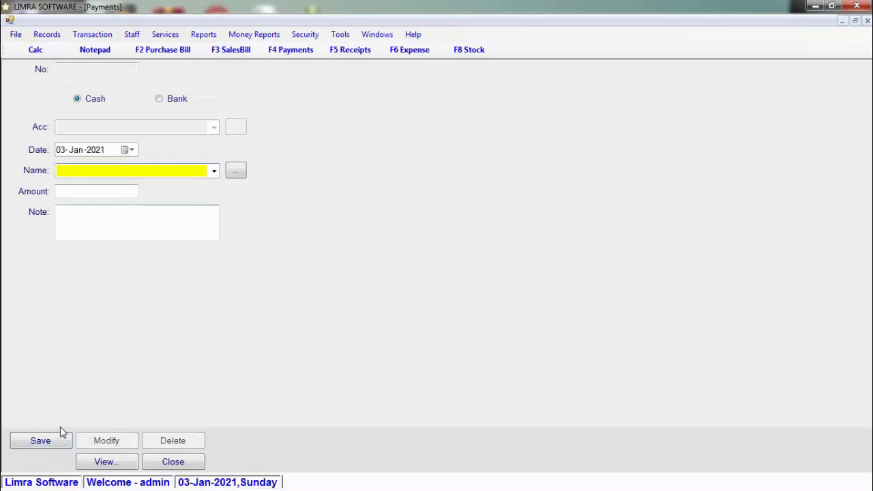
click(159, 99)
click(212, 129)
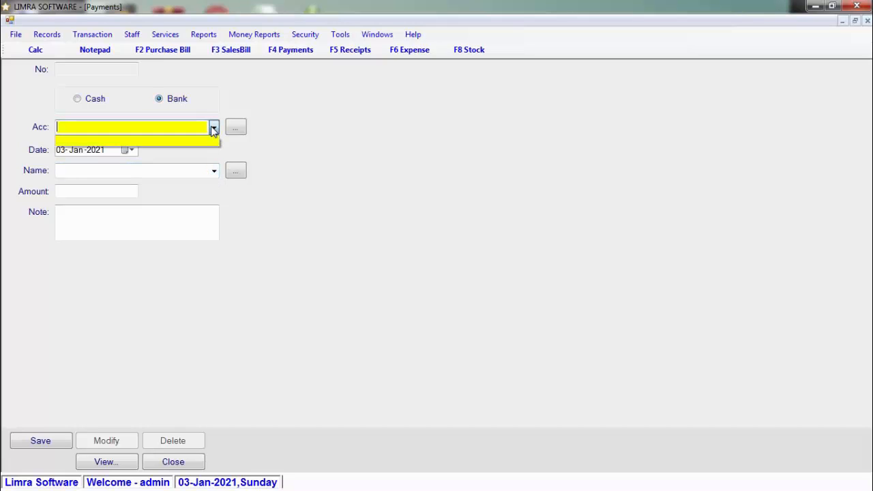
click(212, 129)
click(95, 100)
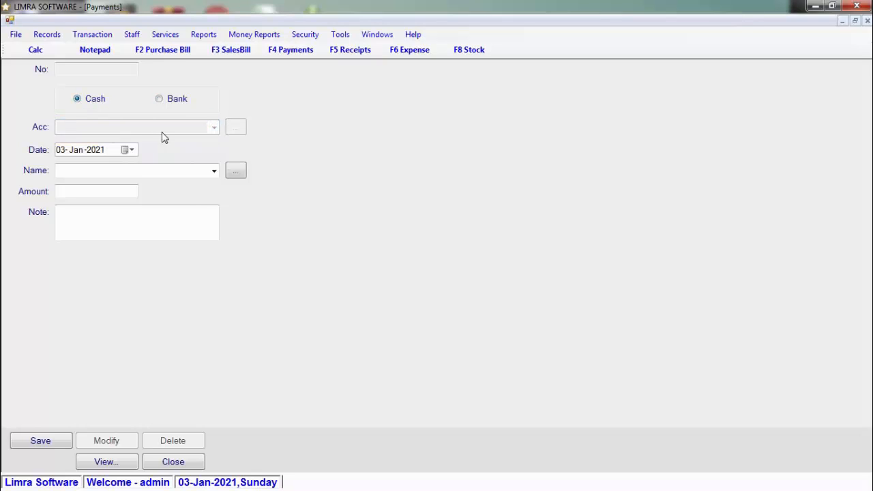
Enter payee ABC with amount 100 and save the cash payment.
click(213, 171)
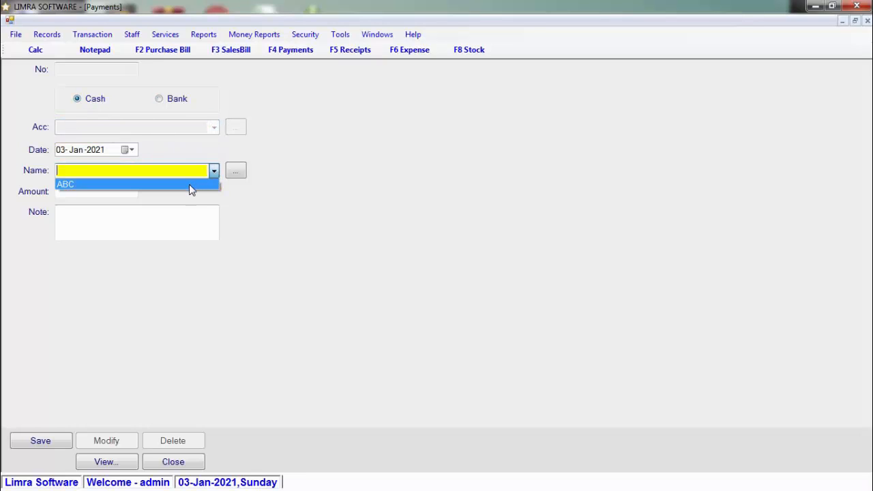
click(191, 184)
click(122, 193)
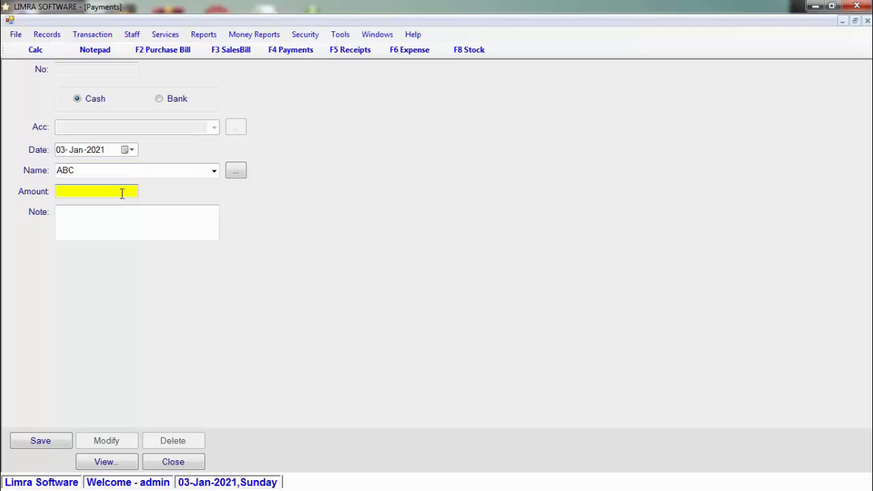
text(100)
key(Return)
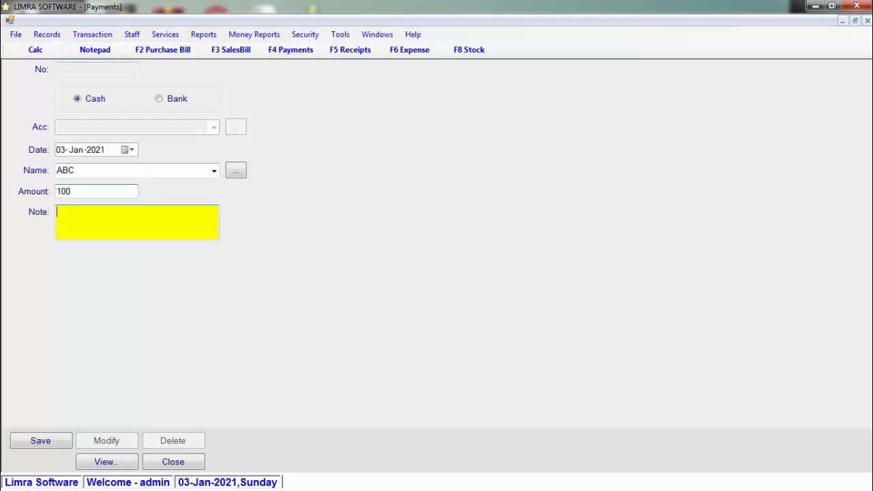
key(Return)
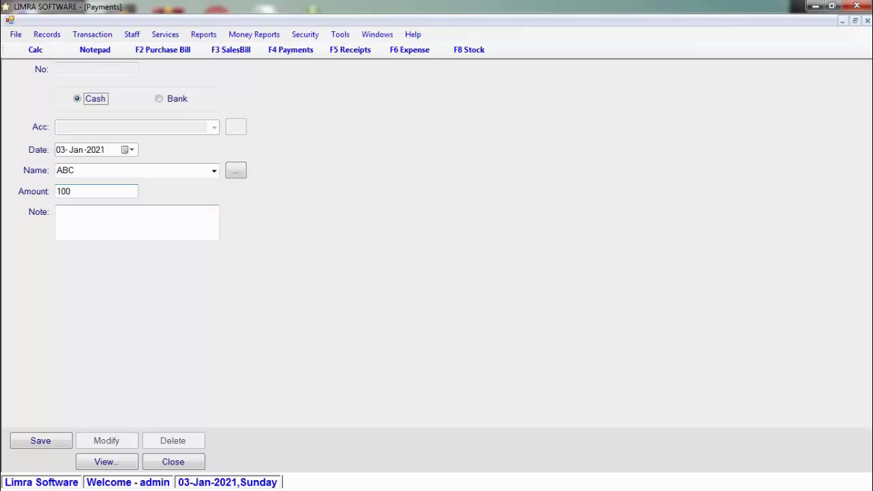
click(53, 441)
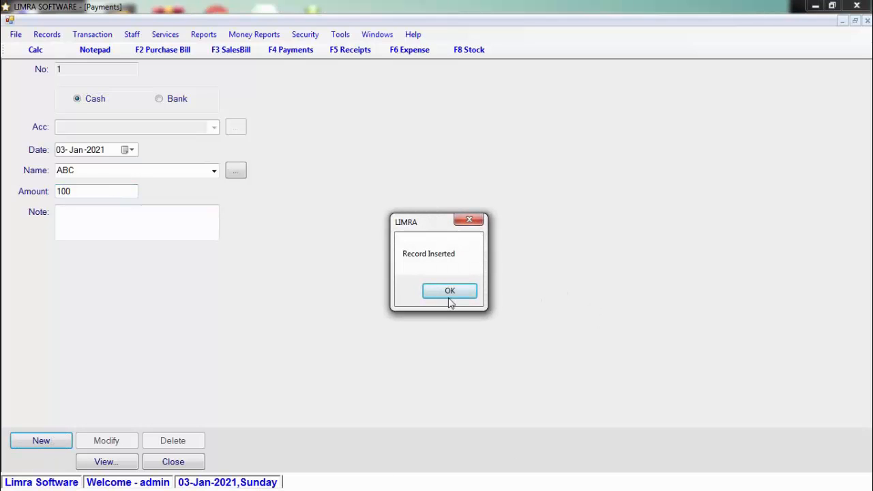
click(449, 293)
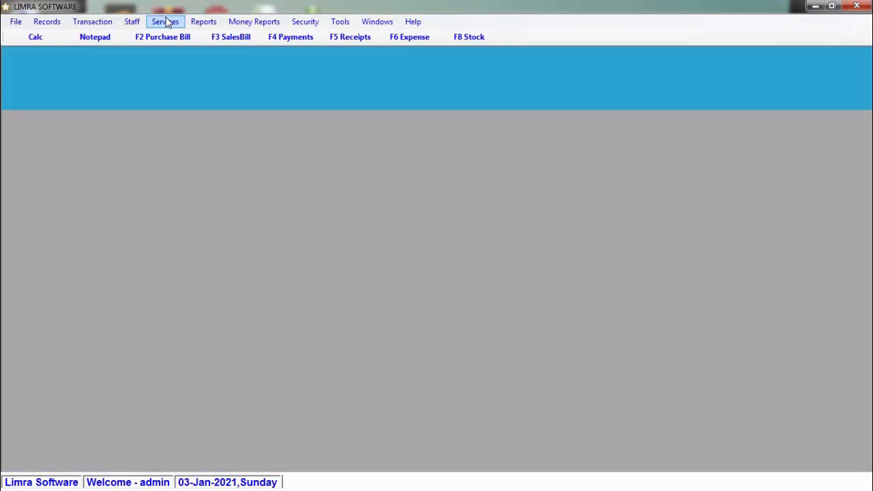
Close the Payments form and dismiss the Windows colour-scheme prompt.
click(165, 21)
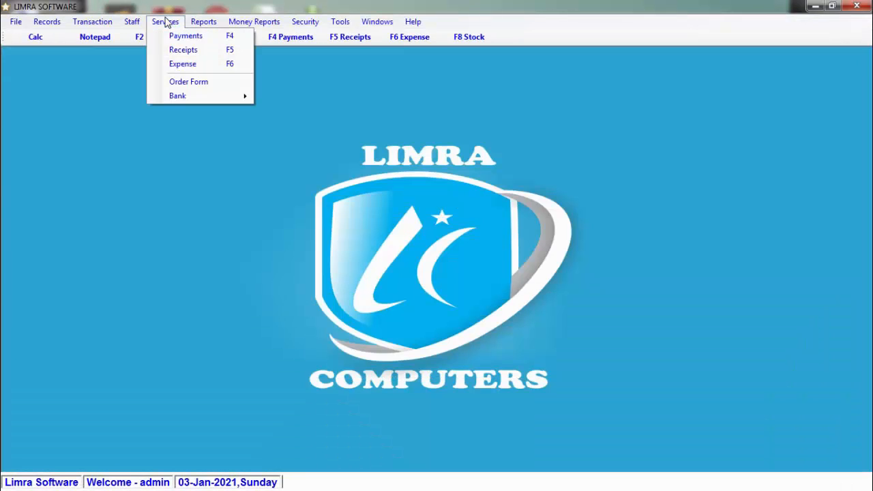
click(240, 67)
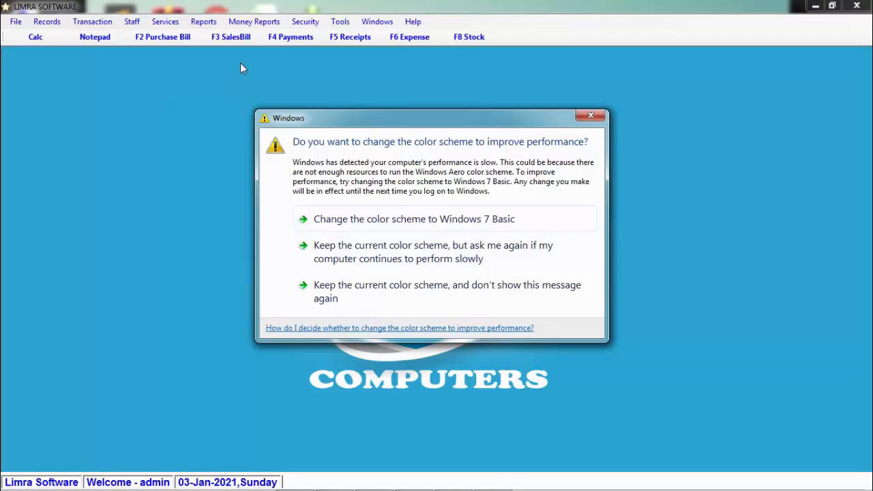
click(591, 115)
Browse the Services menu and its Bank submenu.
click(132, 22)
mouse_move(159, 21)
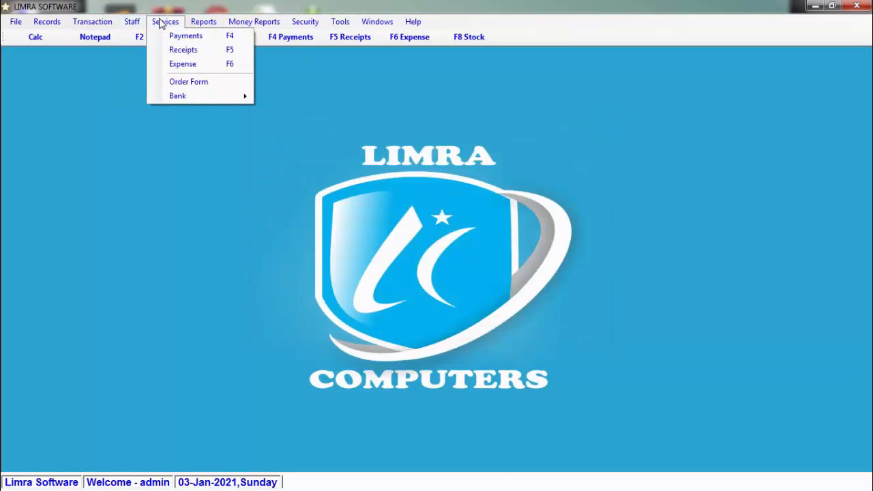
mouse_move(210, 99)
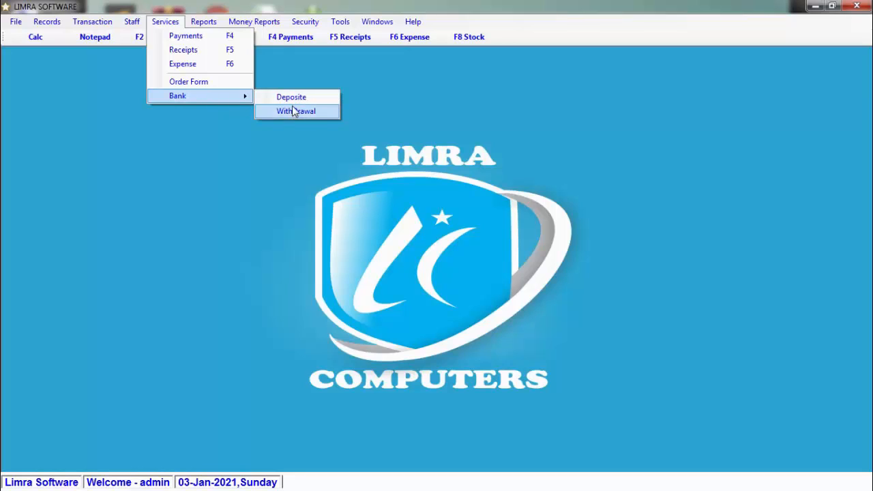
Show the Reports menu's Purchase Report submenu, then the Sales Report submenu.
mouse_move(214, 22)
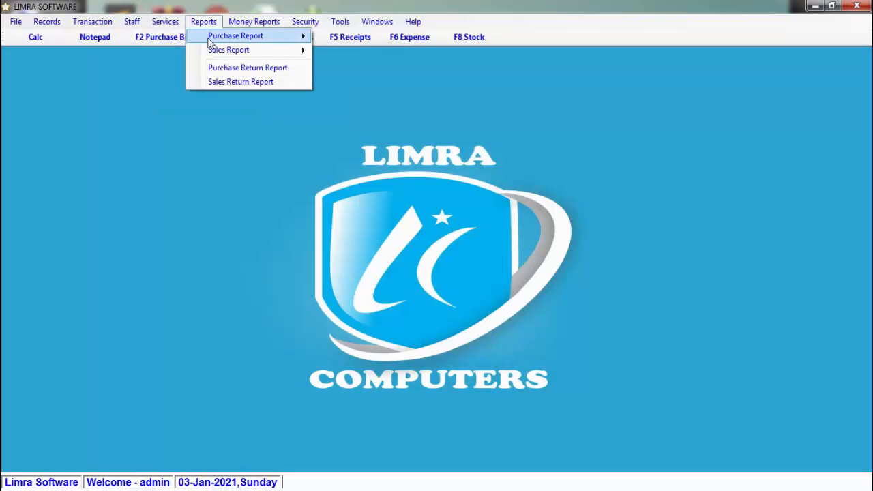
mouse_move(212, 43)
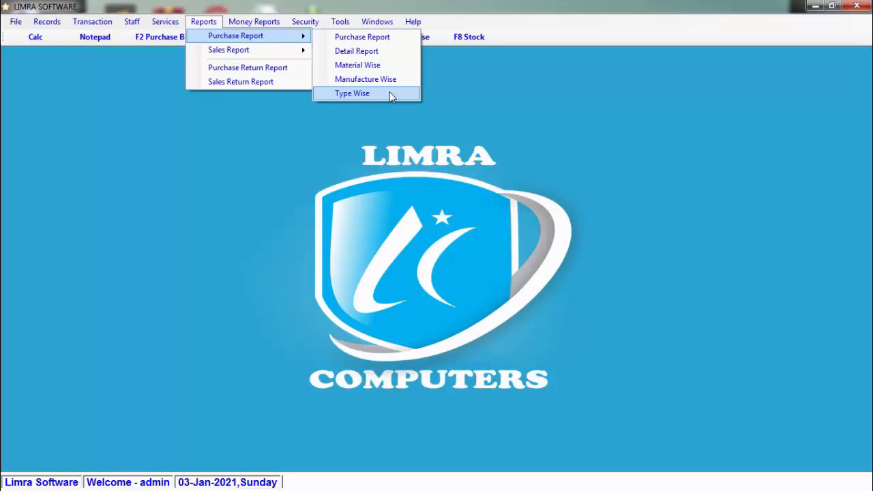
mouse_move(294, 50)
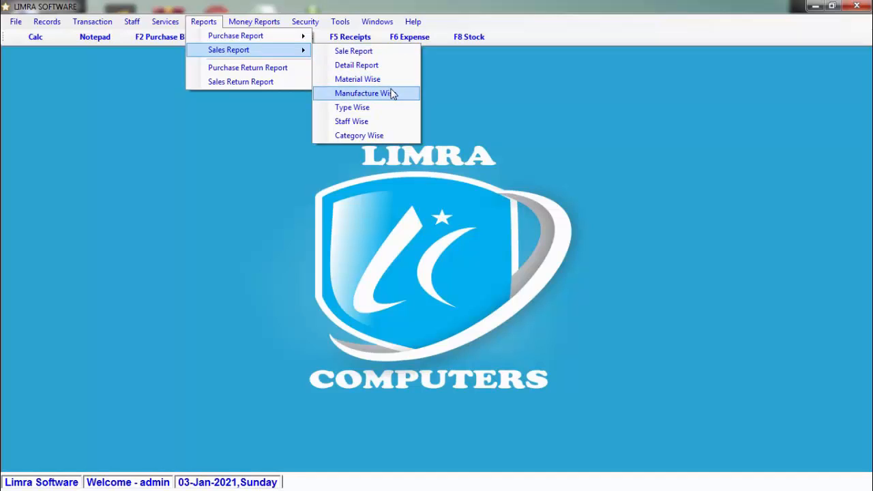
Open the Category Wise sales report for 01-Jan-2021 to 31-Jan-2021.
click(389, 135)
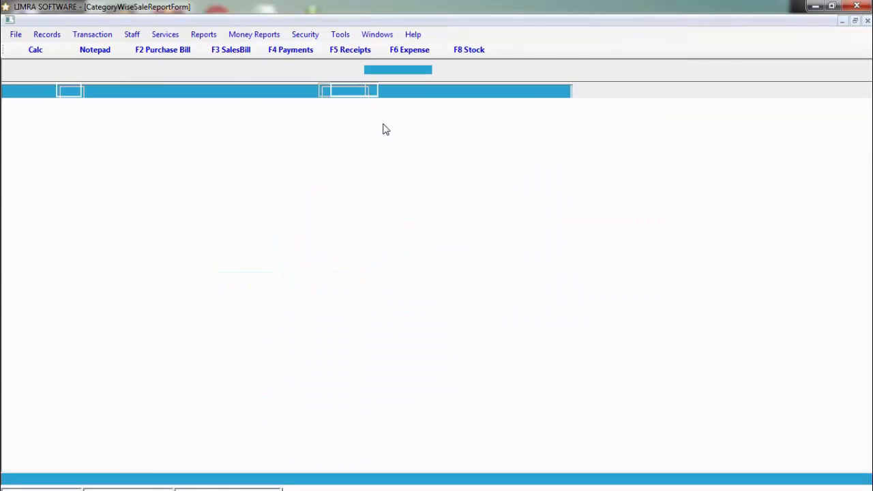
click(425, 71)
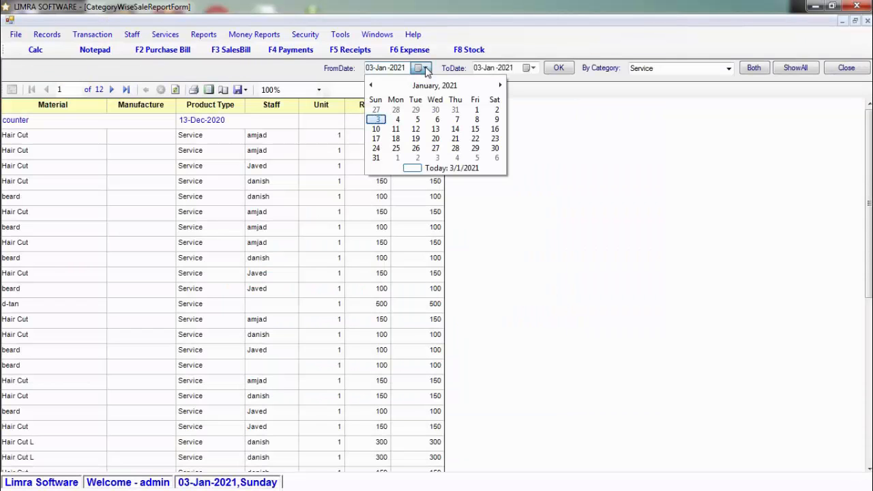
click(378, 118)
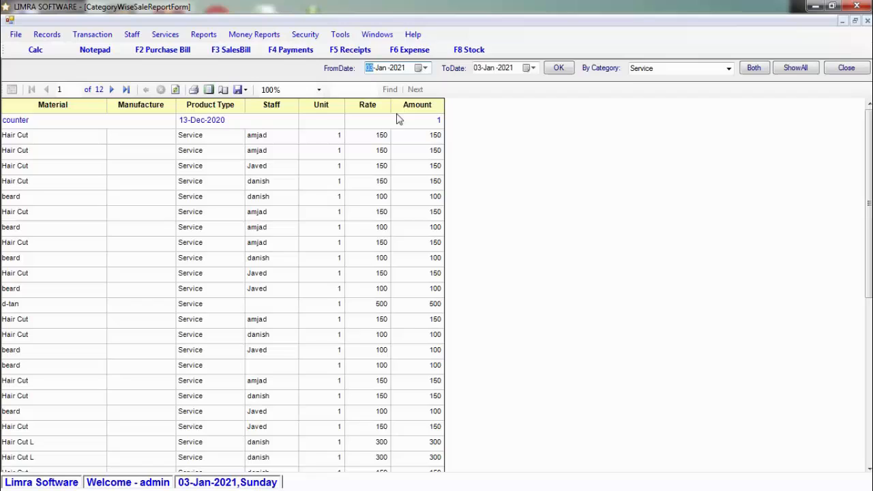
click(559, 68)
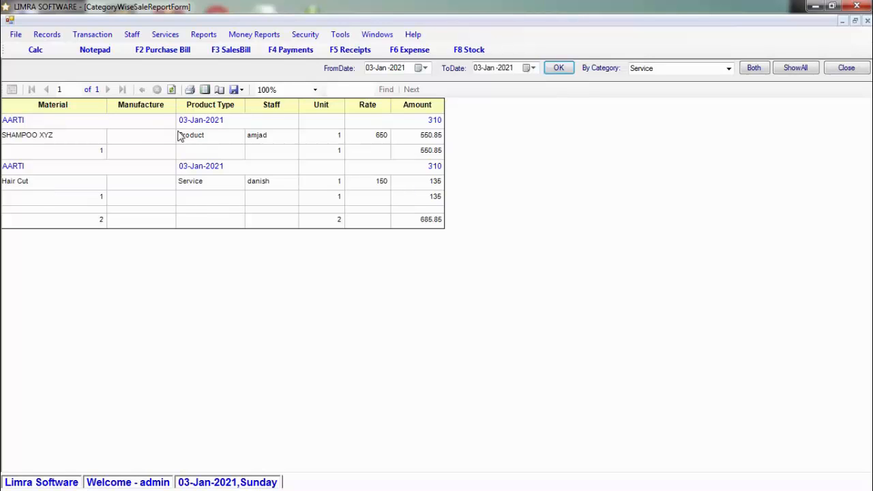
click(424, 68)
click(477, 111)
click(533, 68)
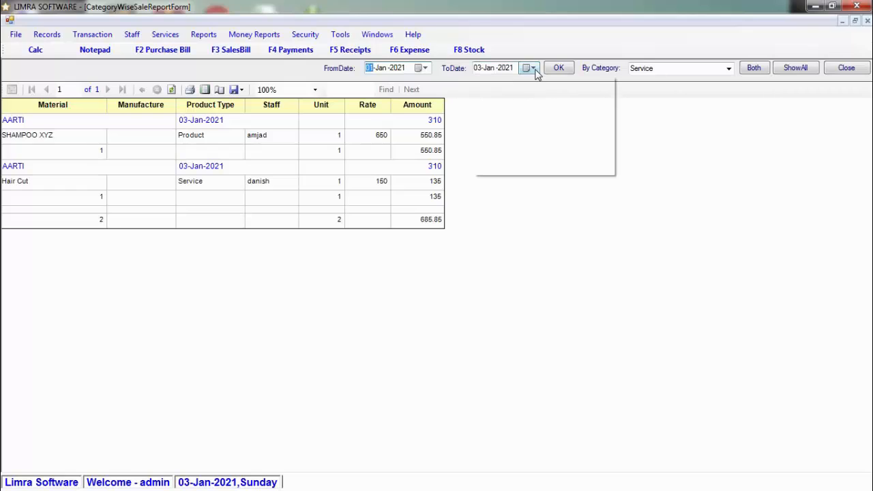
click(484, 159)
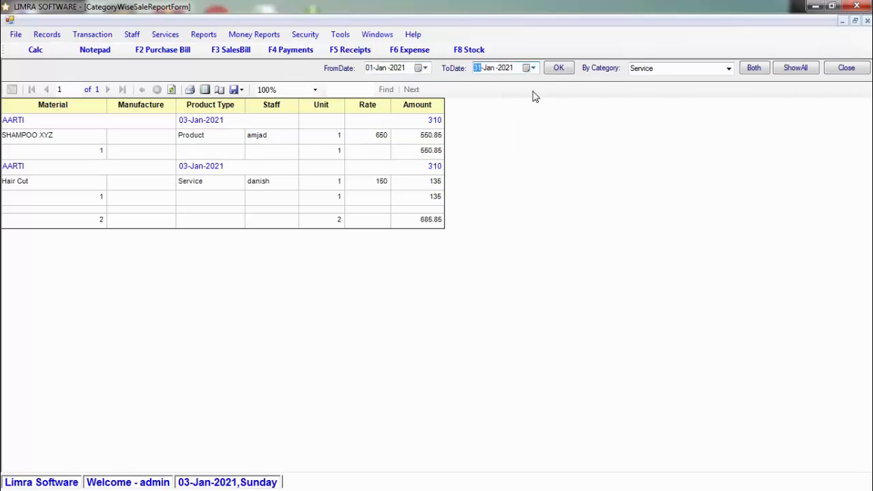
Filter the report by category Product, showing a 7505.55 total.
click(728, 68)
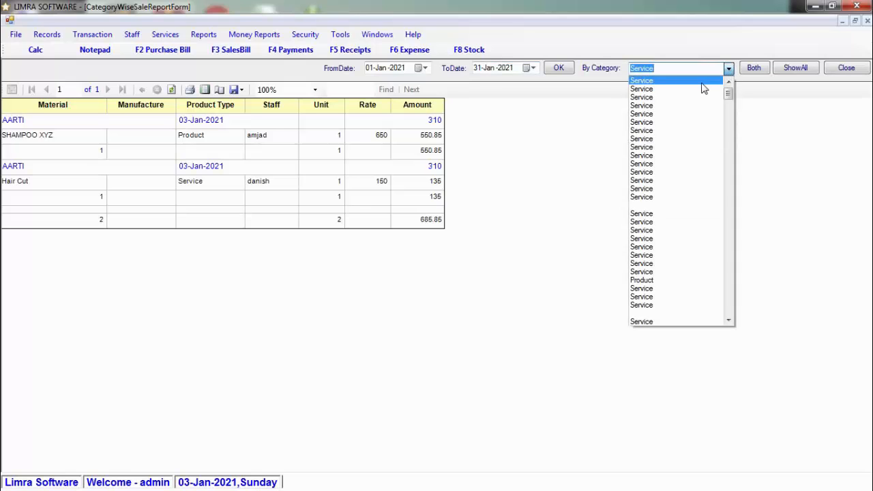
click(679, 86)
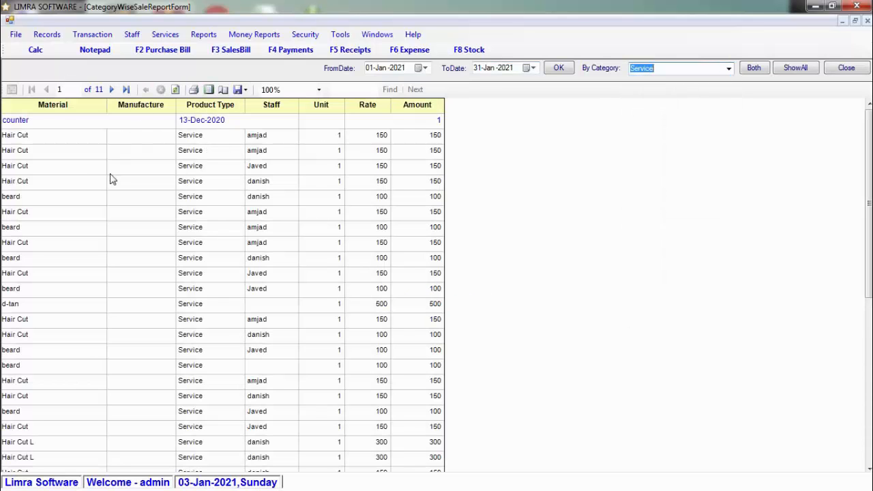
click(728, 68)
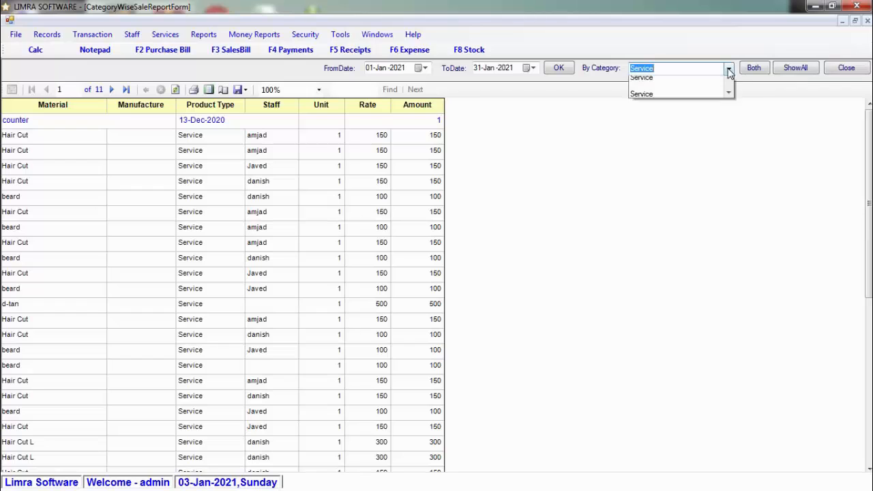
drag(728, 96, 742, 326)
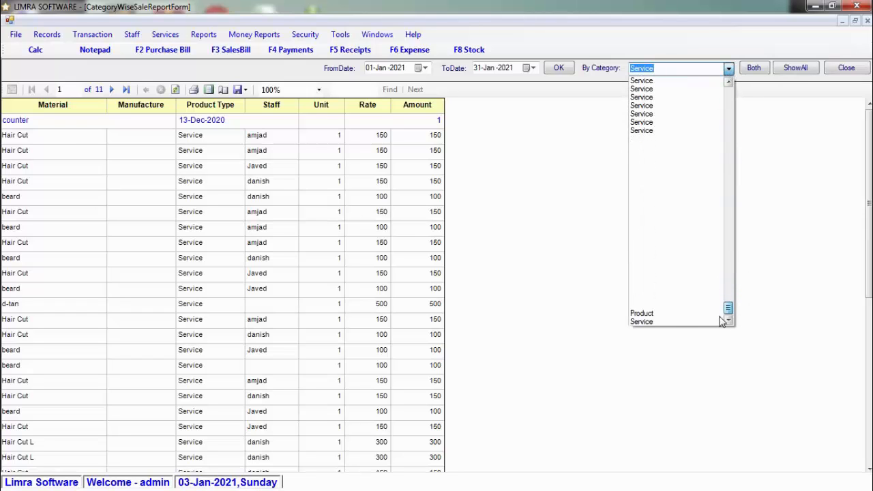
click(671, 313)
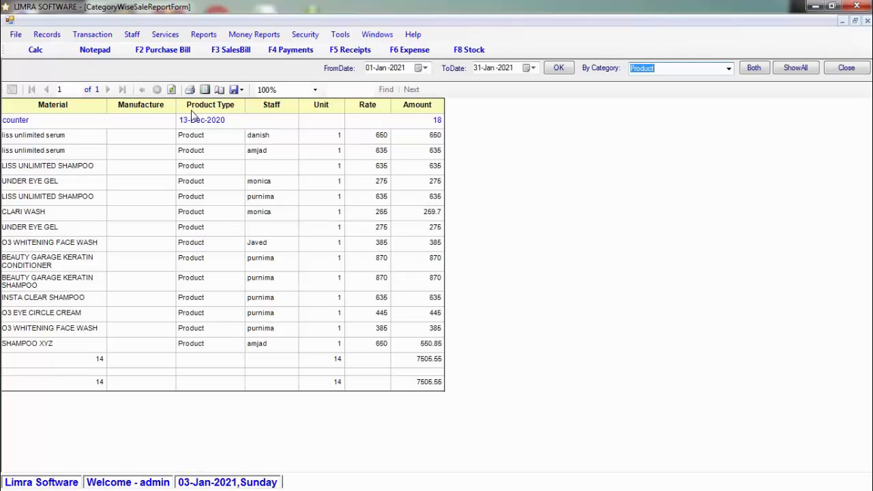
Check the export format choices without exporting, then close the report.
click(243, 90)
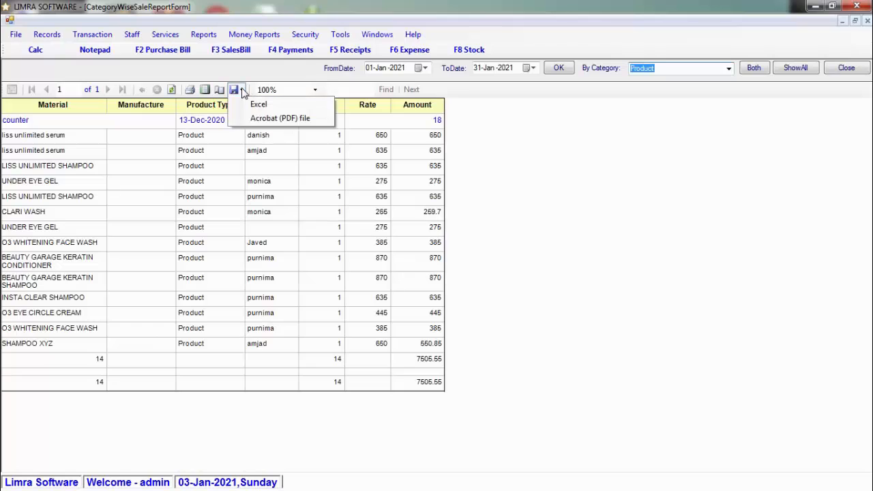
click(657, 234)
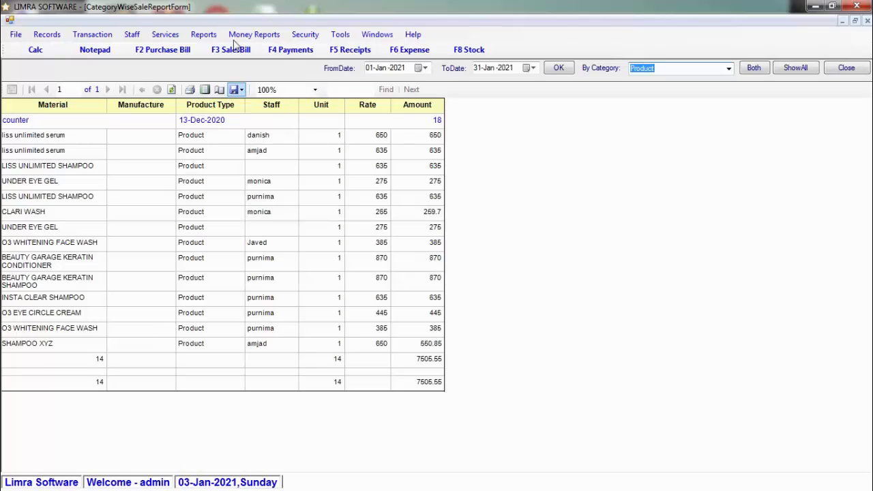
click(847, 68)
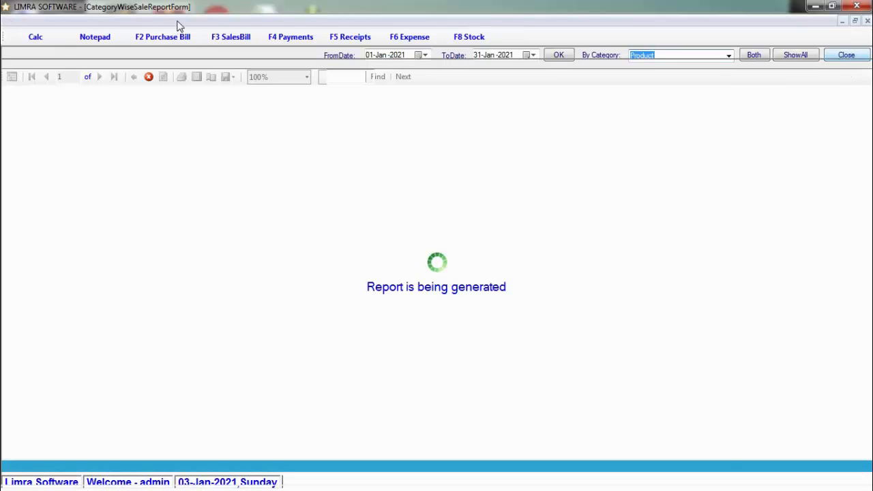
click(179, 23)
mouse_move(199, 24)
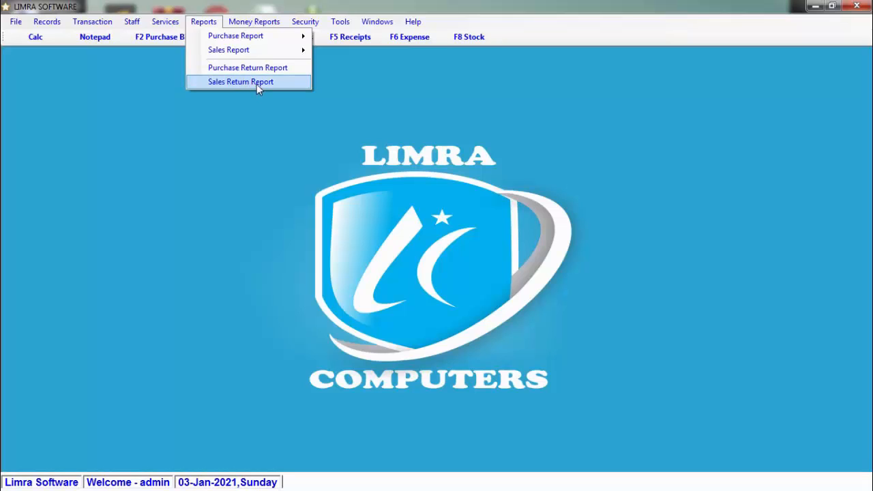
mouse_move(256, 25)
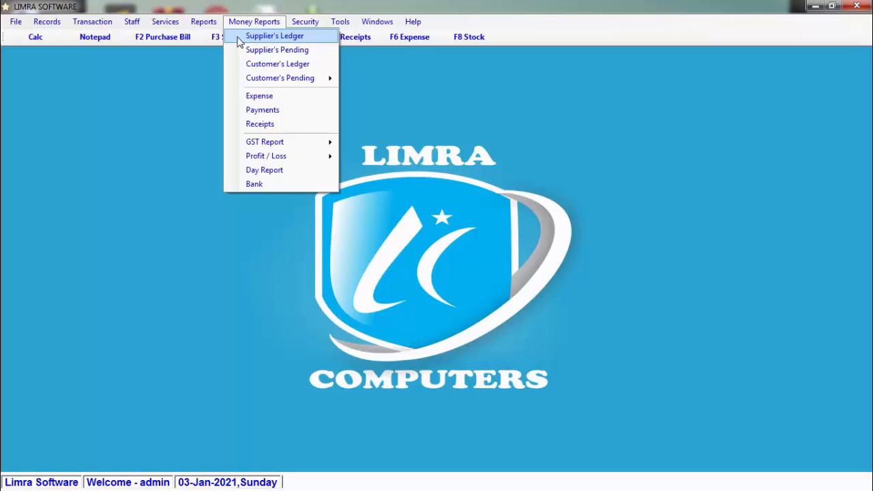
click(240, 42)
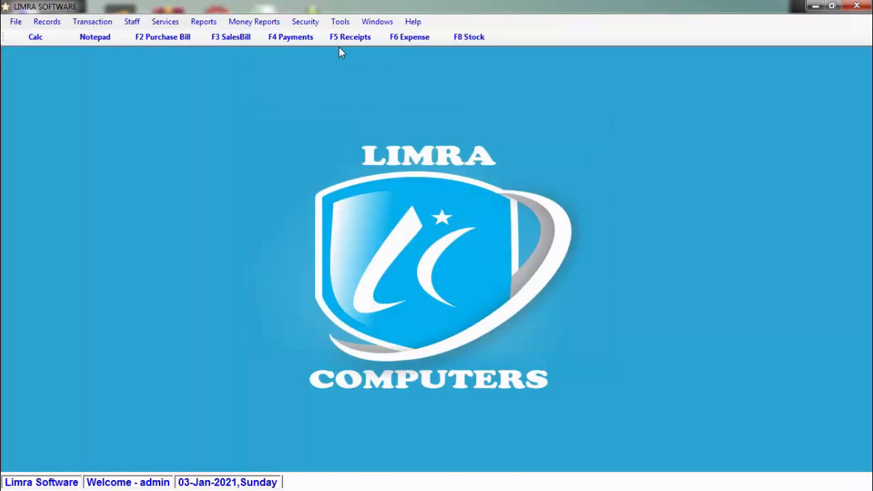
click(254, 21)
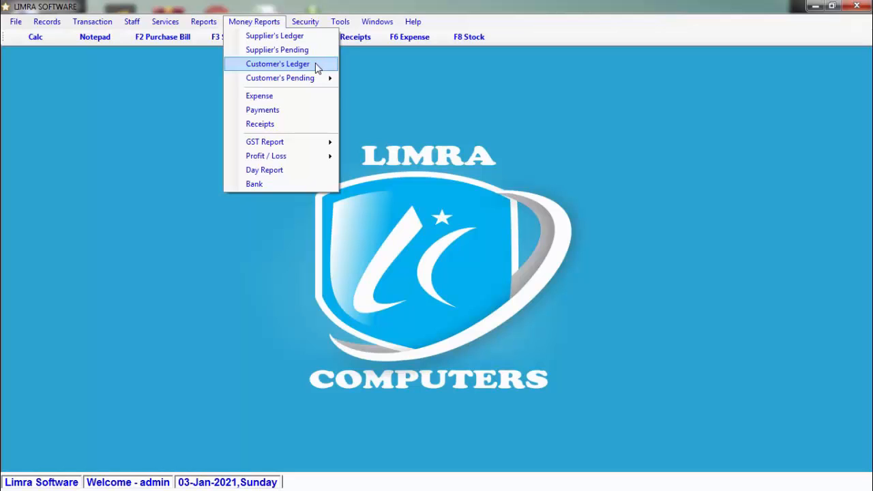
mouse_move(318, 86)
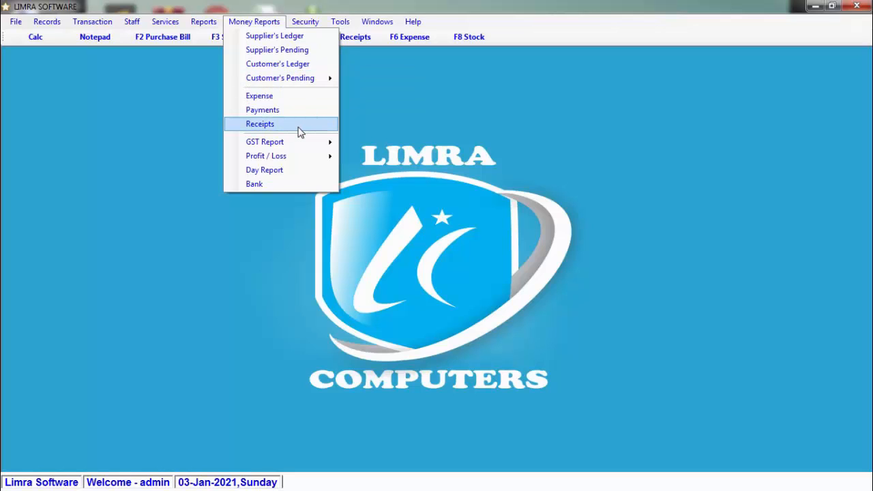
mouse_move(304, 143)
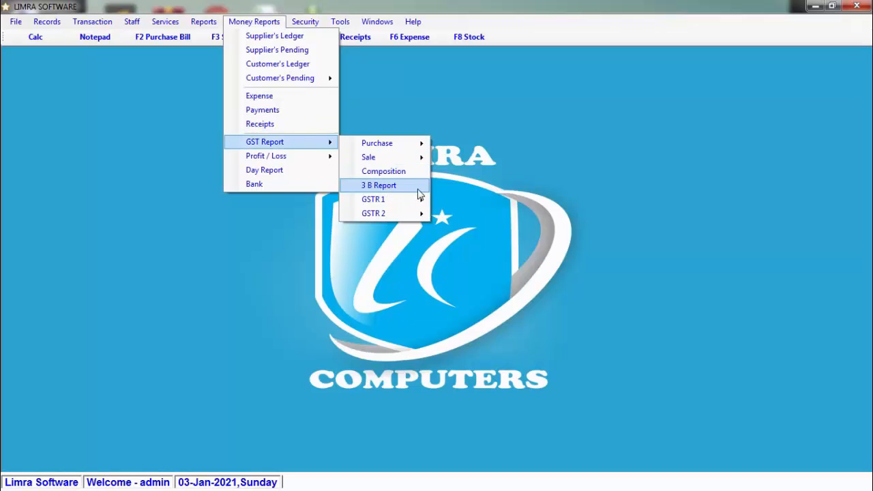
mouse_move(407, 204)
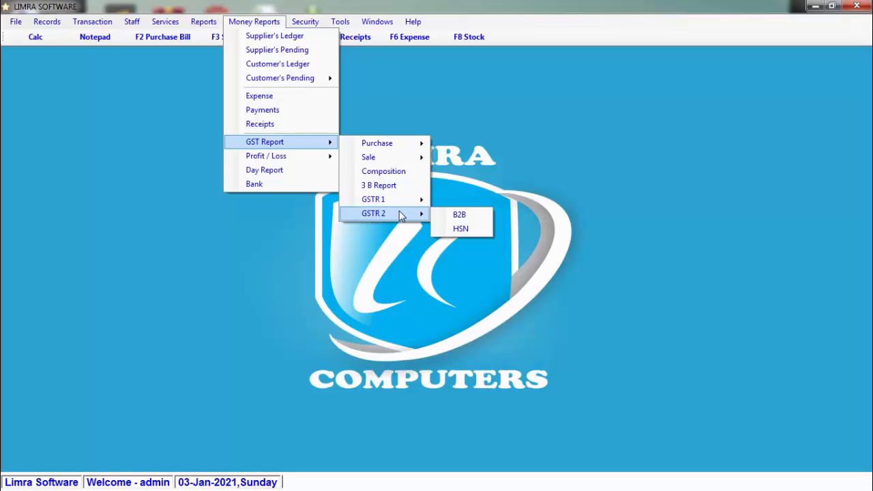
mouse_move(321, 159)
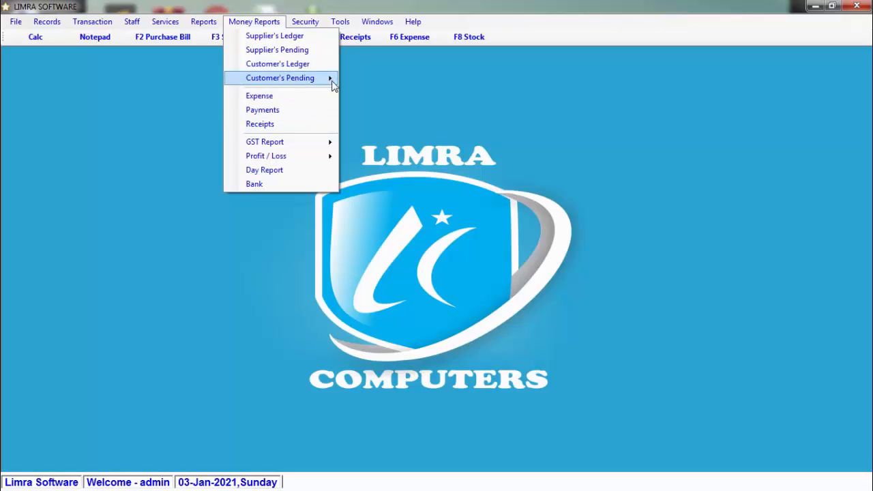
click(404, 86)
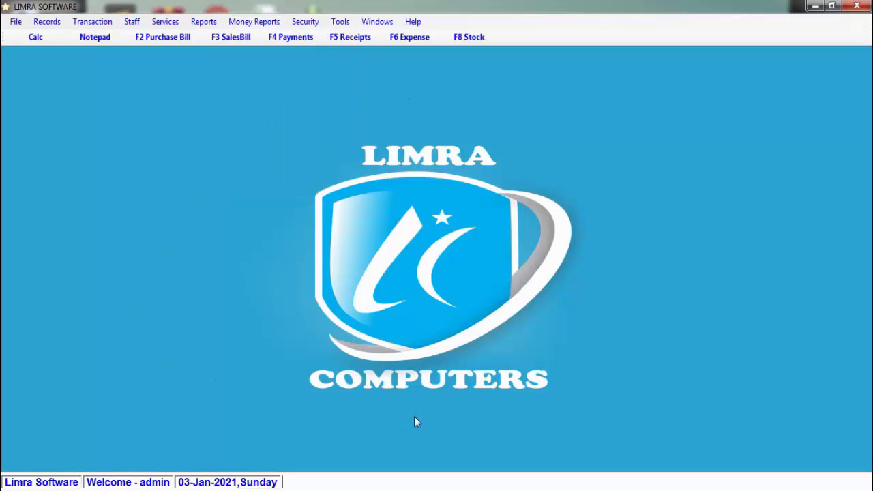